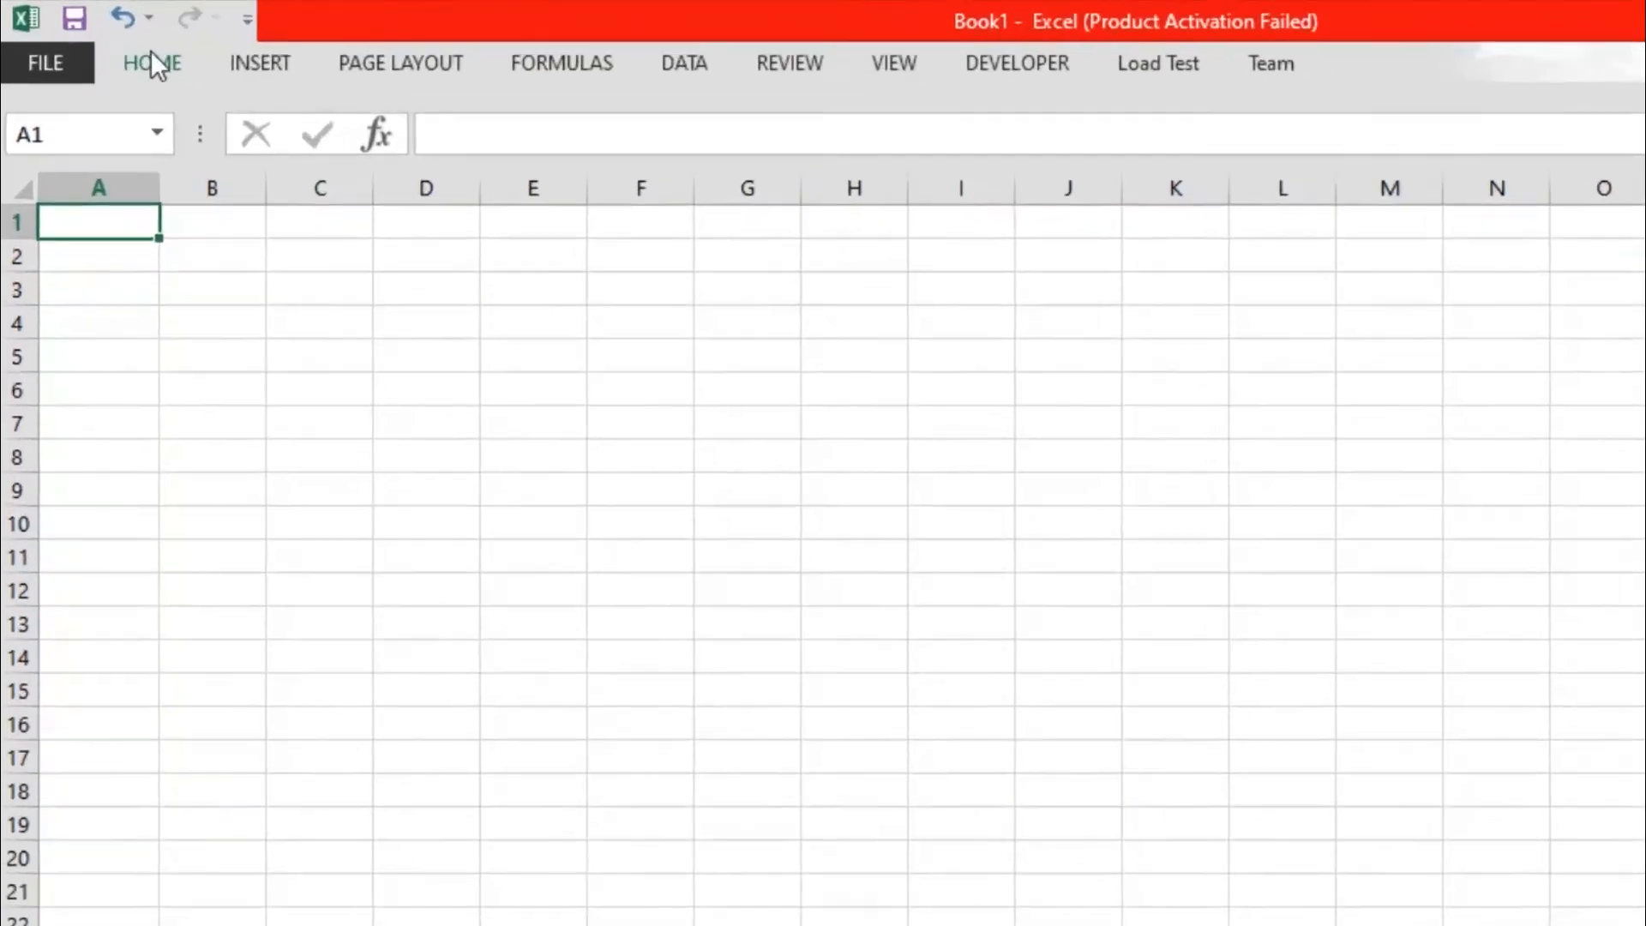
left_click(151, 51)
left_click(282, 56)
left_click(395, 53)
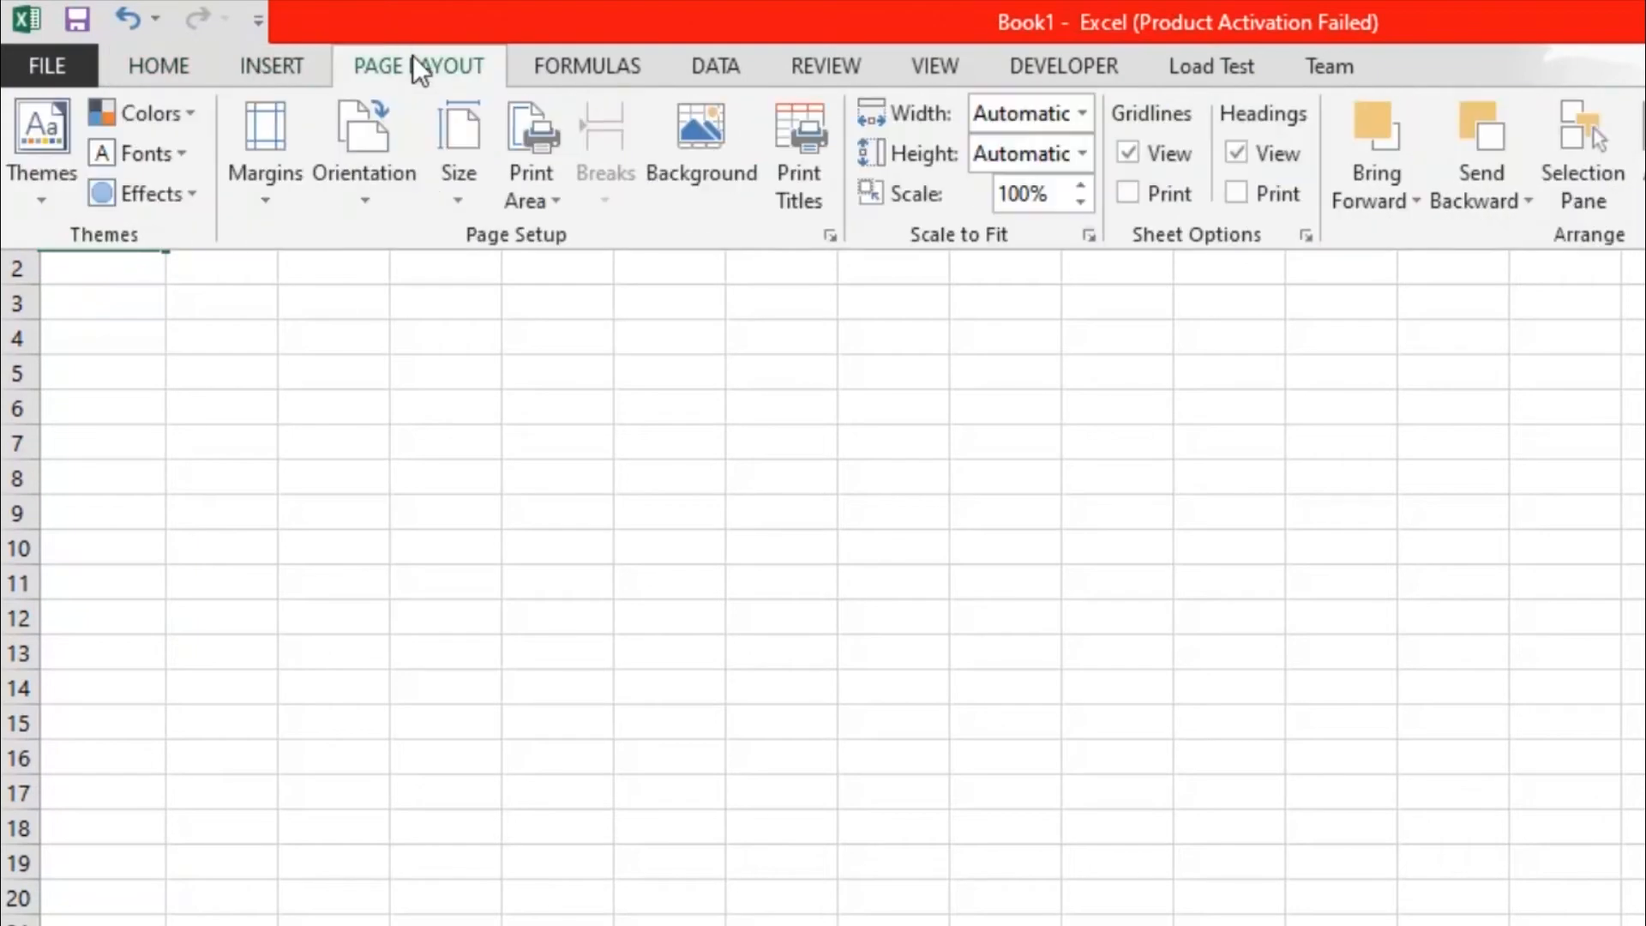
left_click(561, 62)
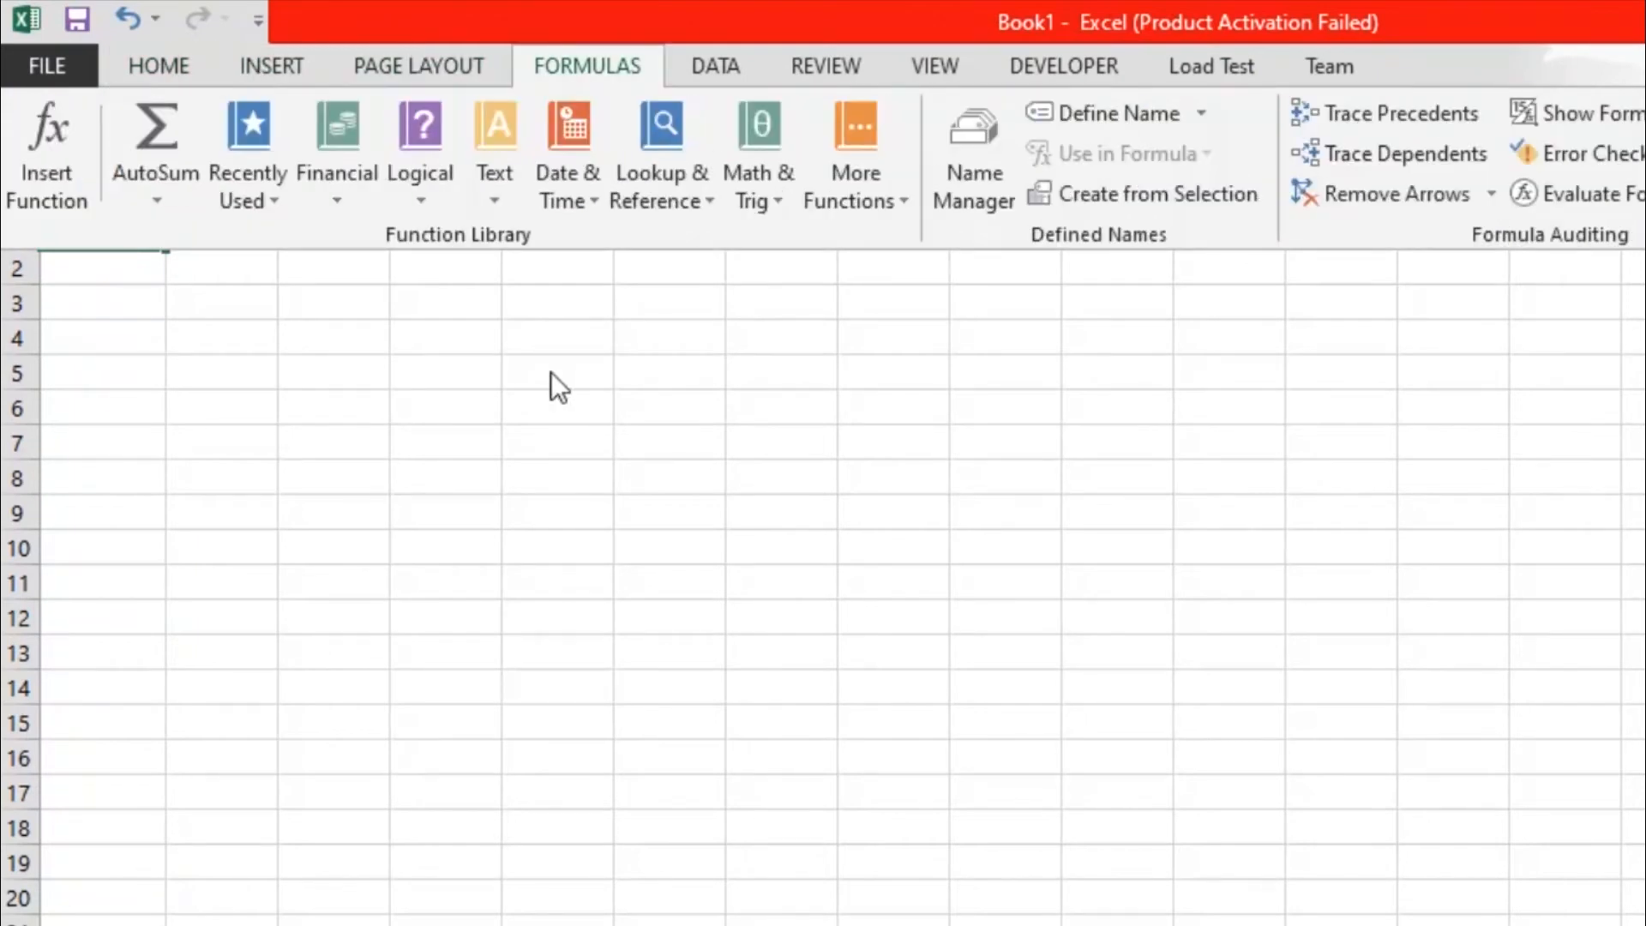
left_click(354, 492)
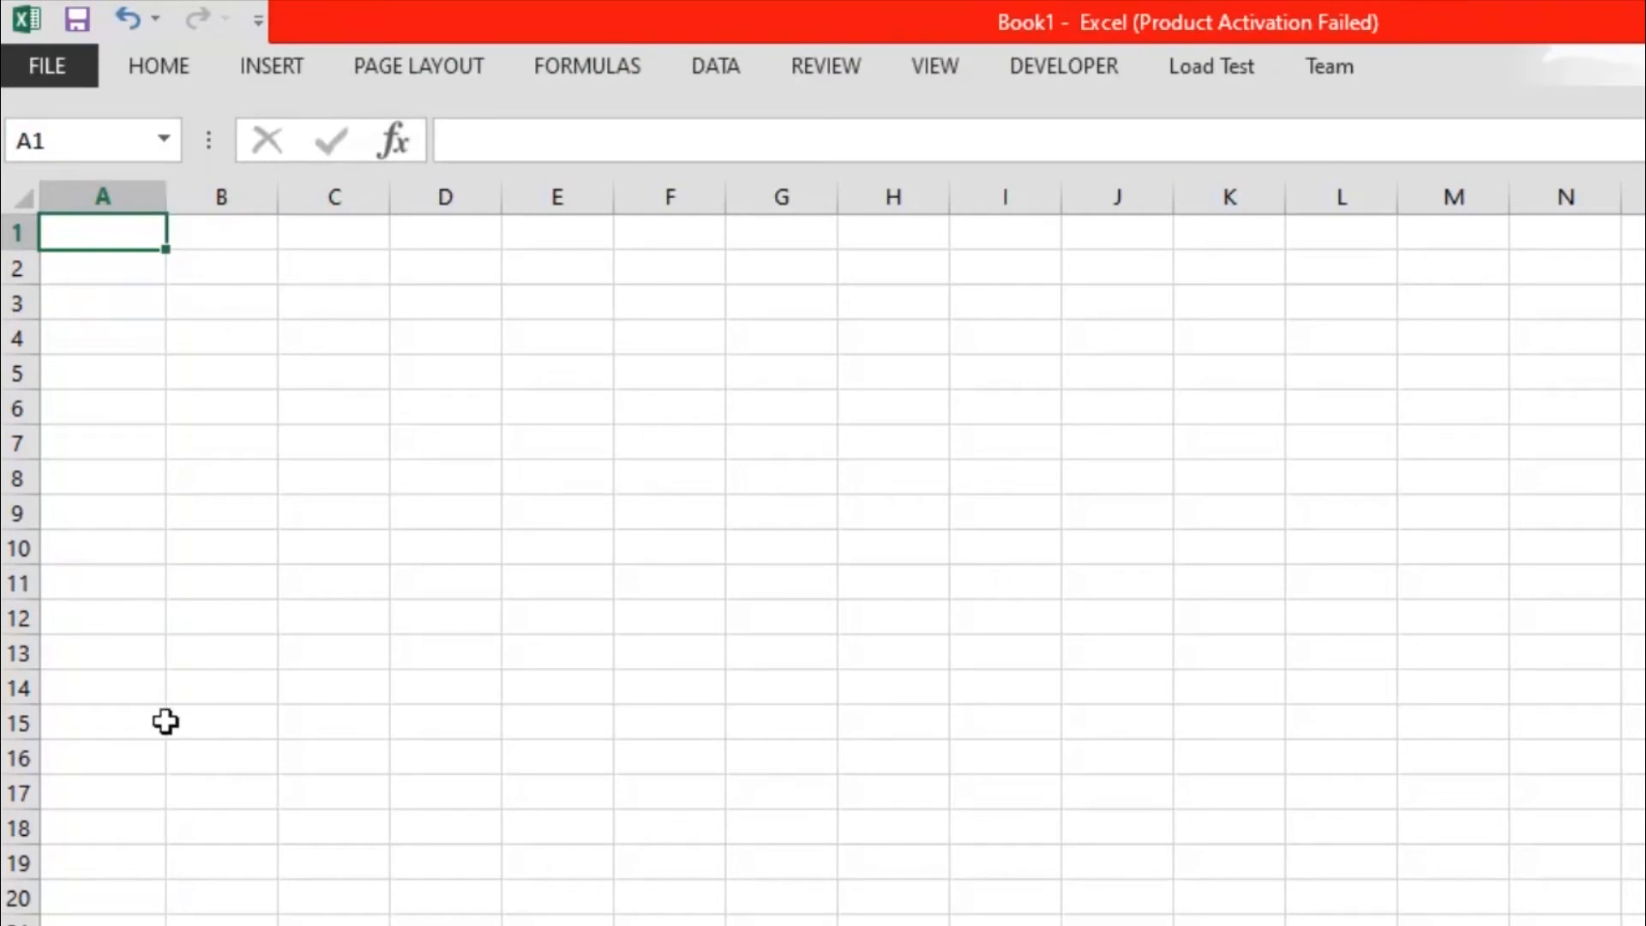
left_click(335, 196)
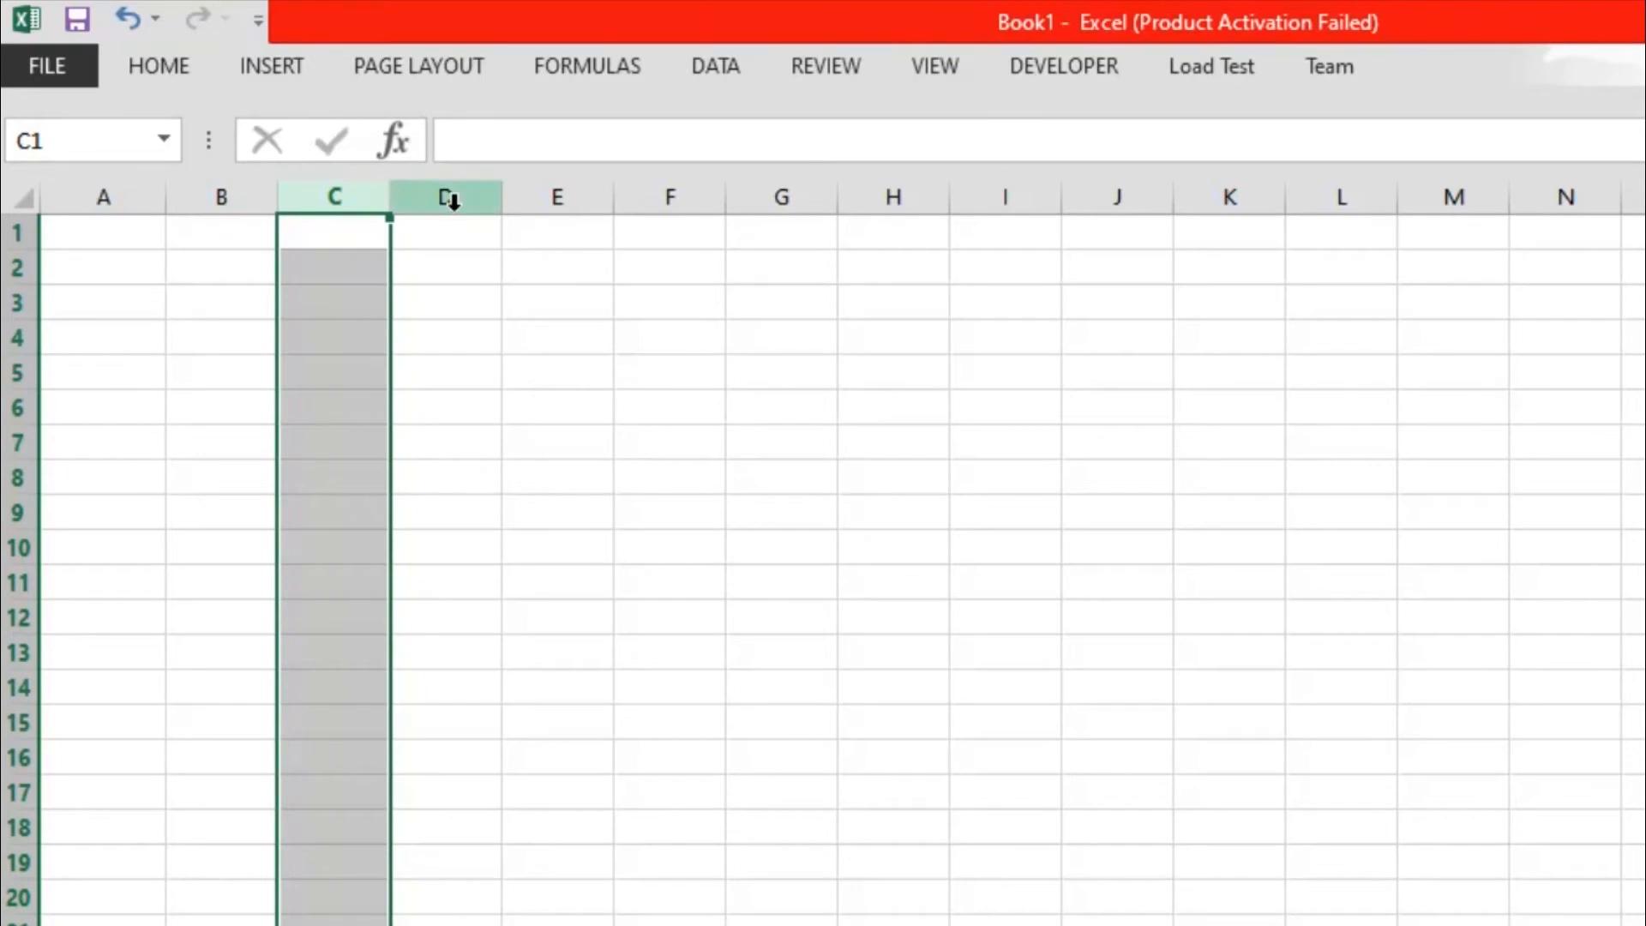
left_click(445, 198)
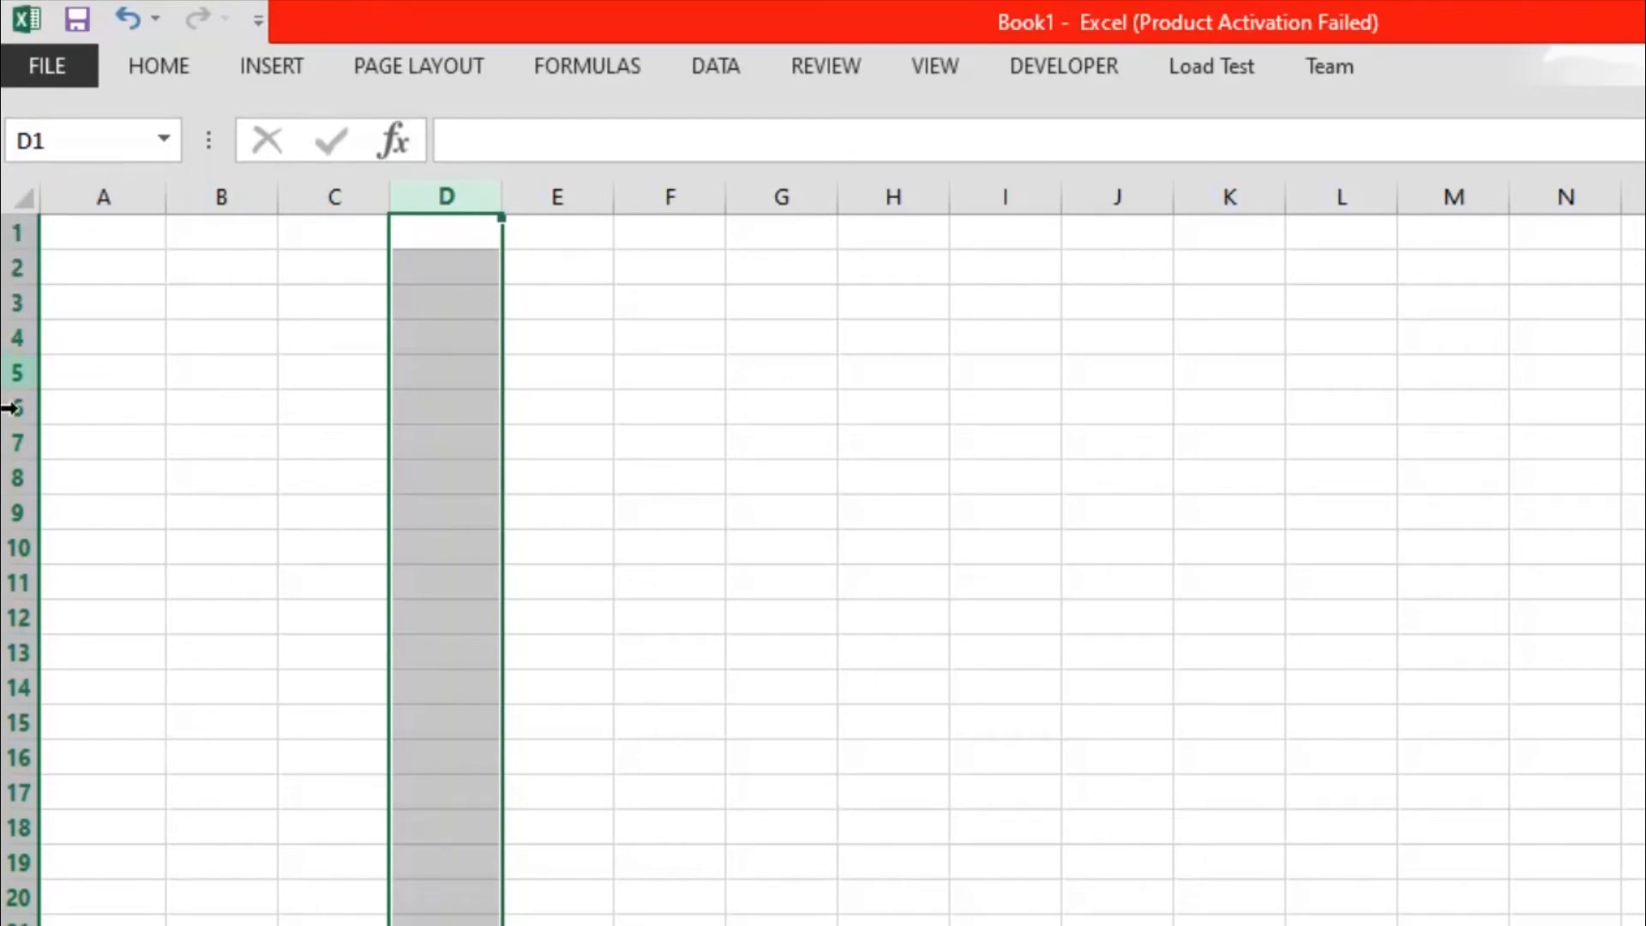
left_click(230, 434)
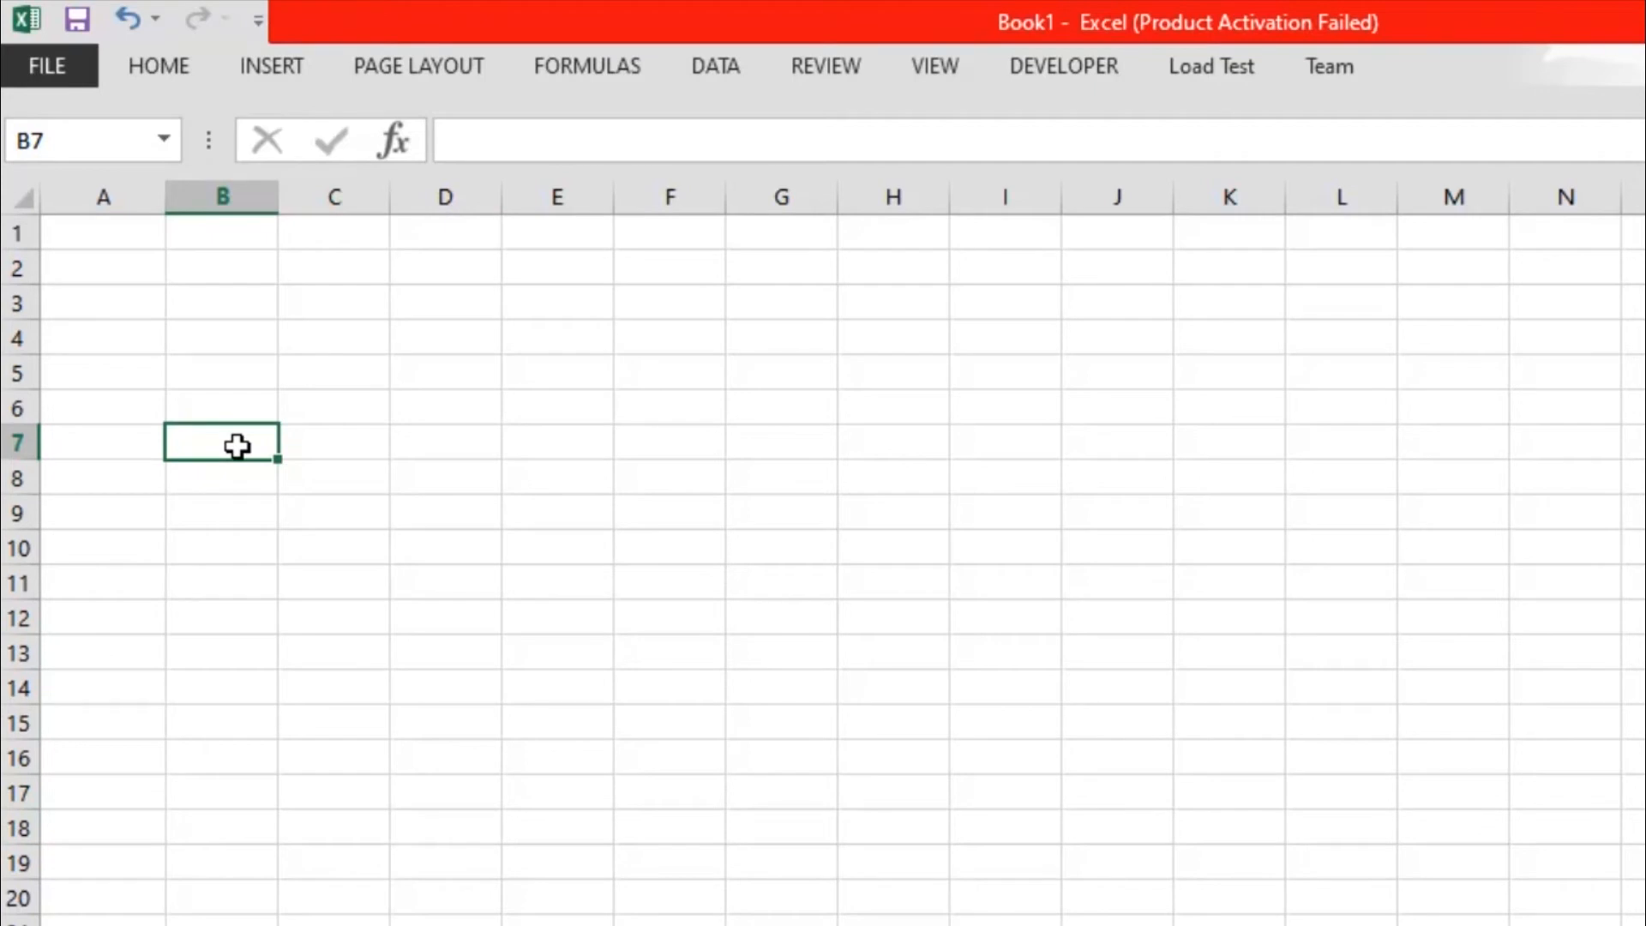
key("Up")
key("Up")
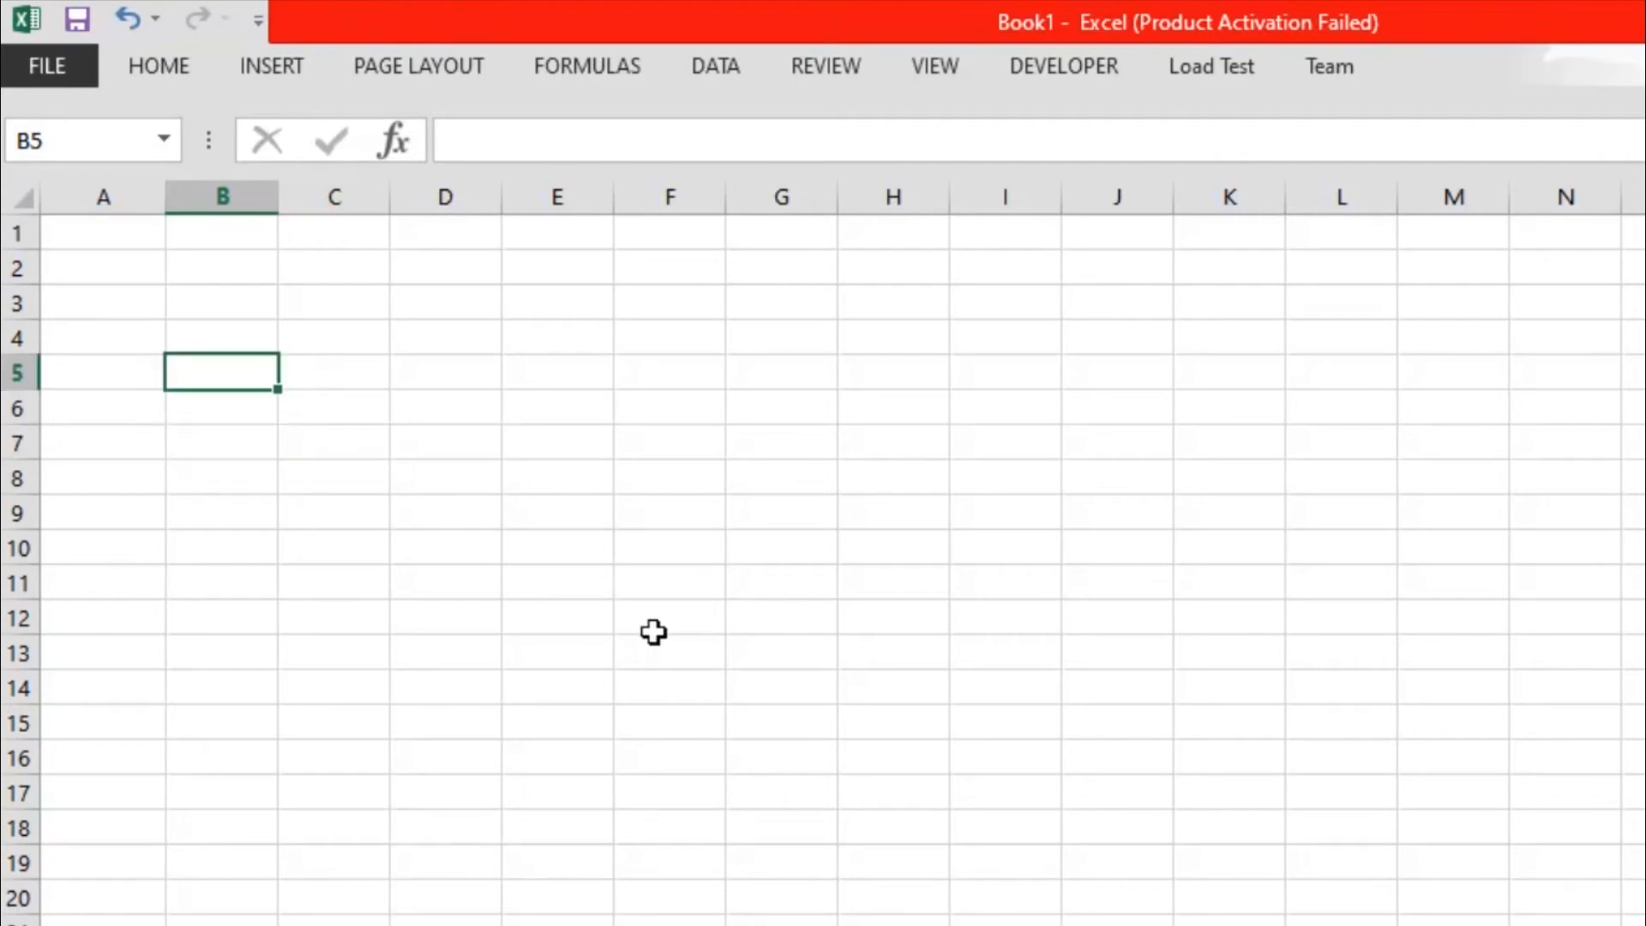
Step: Enter the column headers "s.no" in cell A1 and "name" in cell B1
left_click(111, 236)
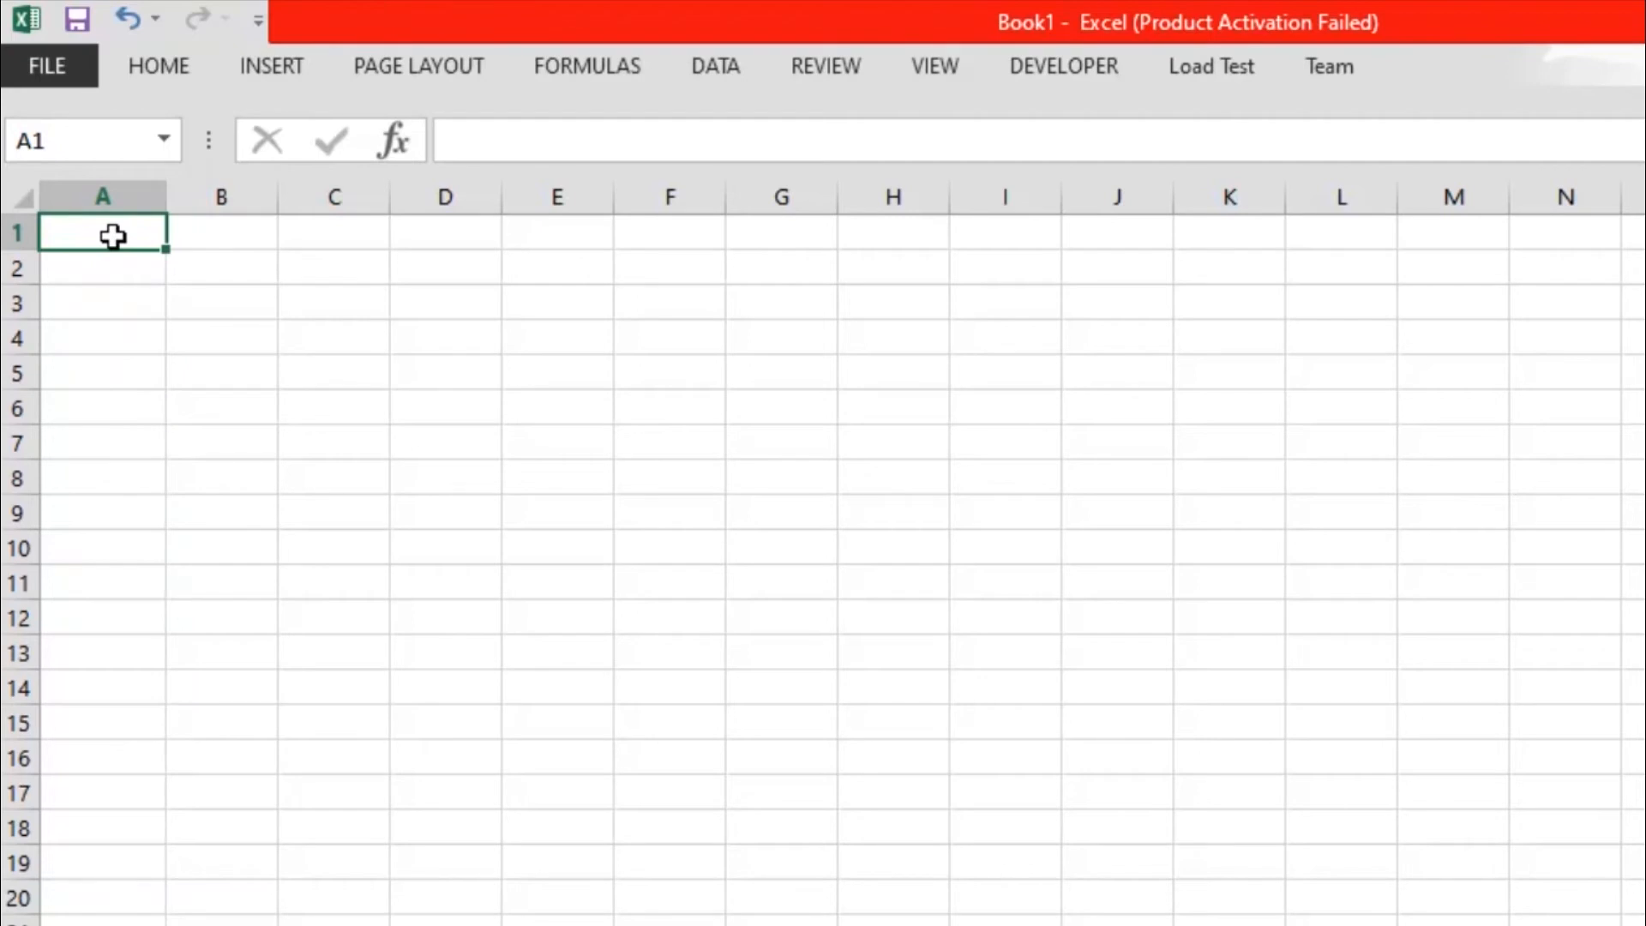
type("s.no")
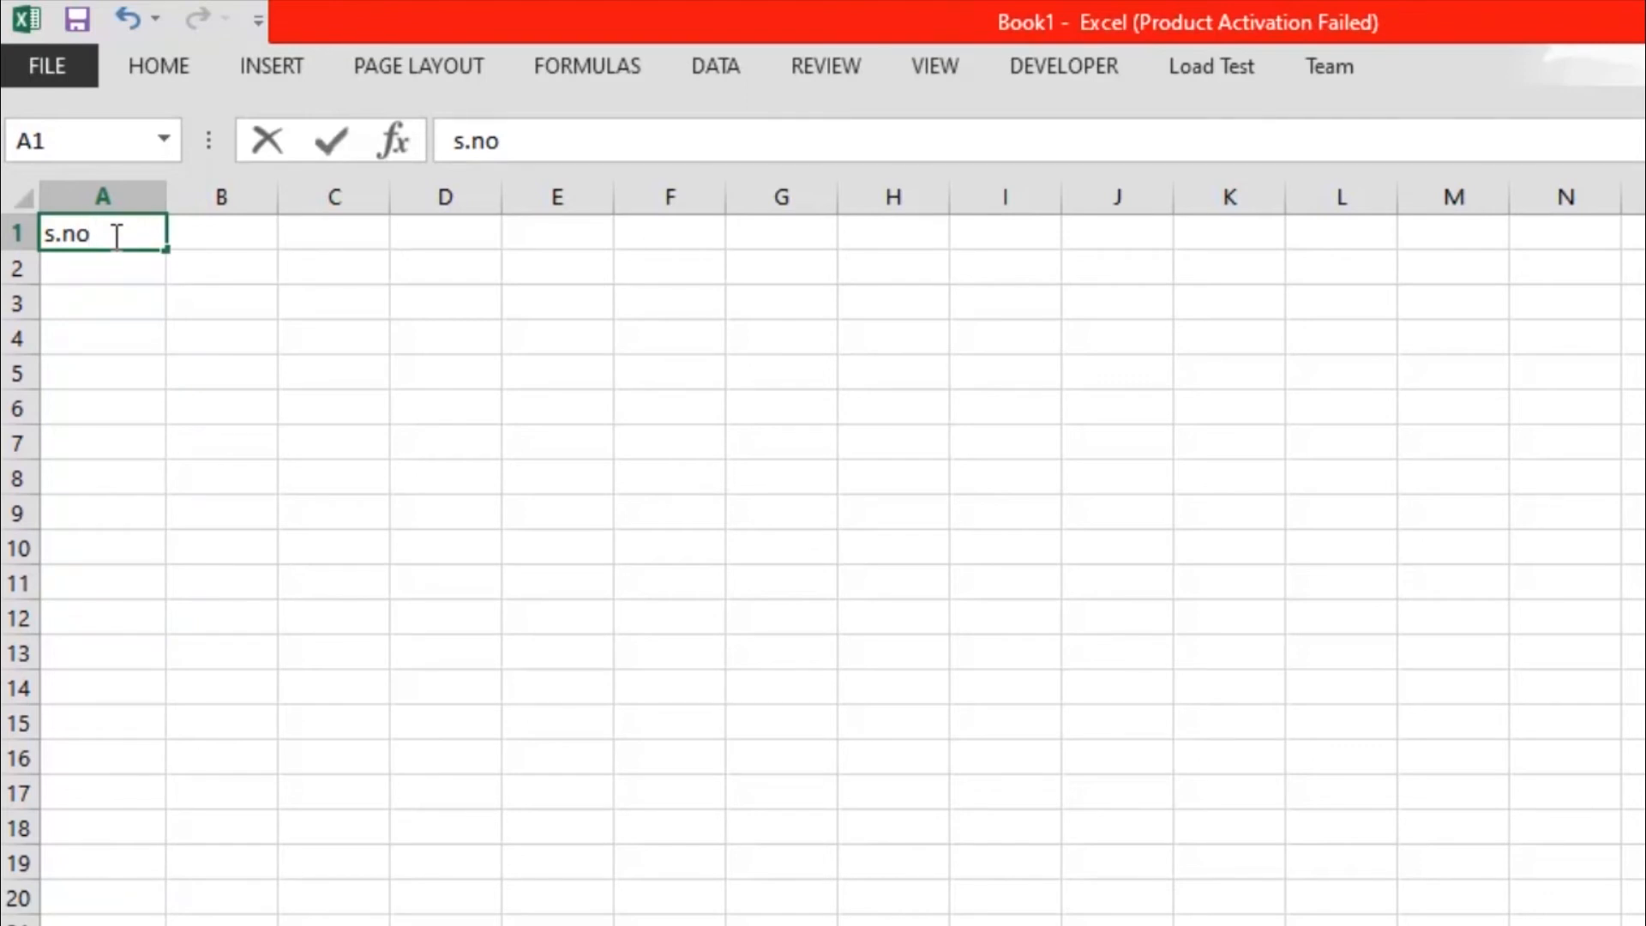
key("Tab")
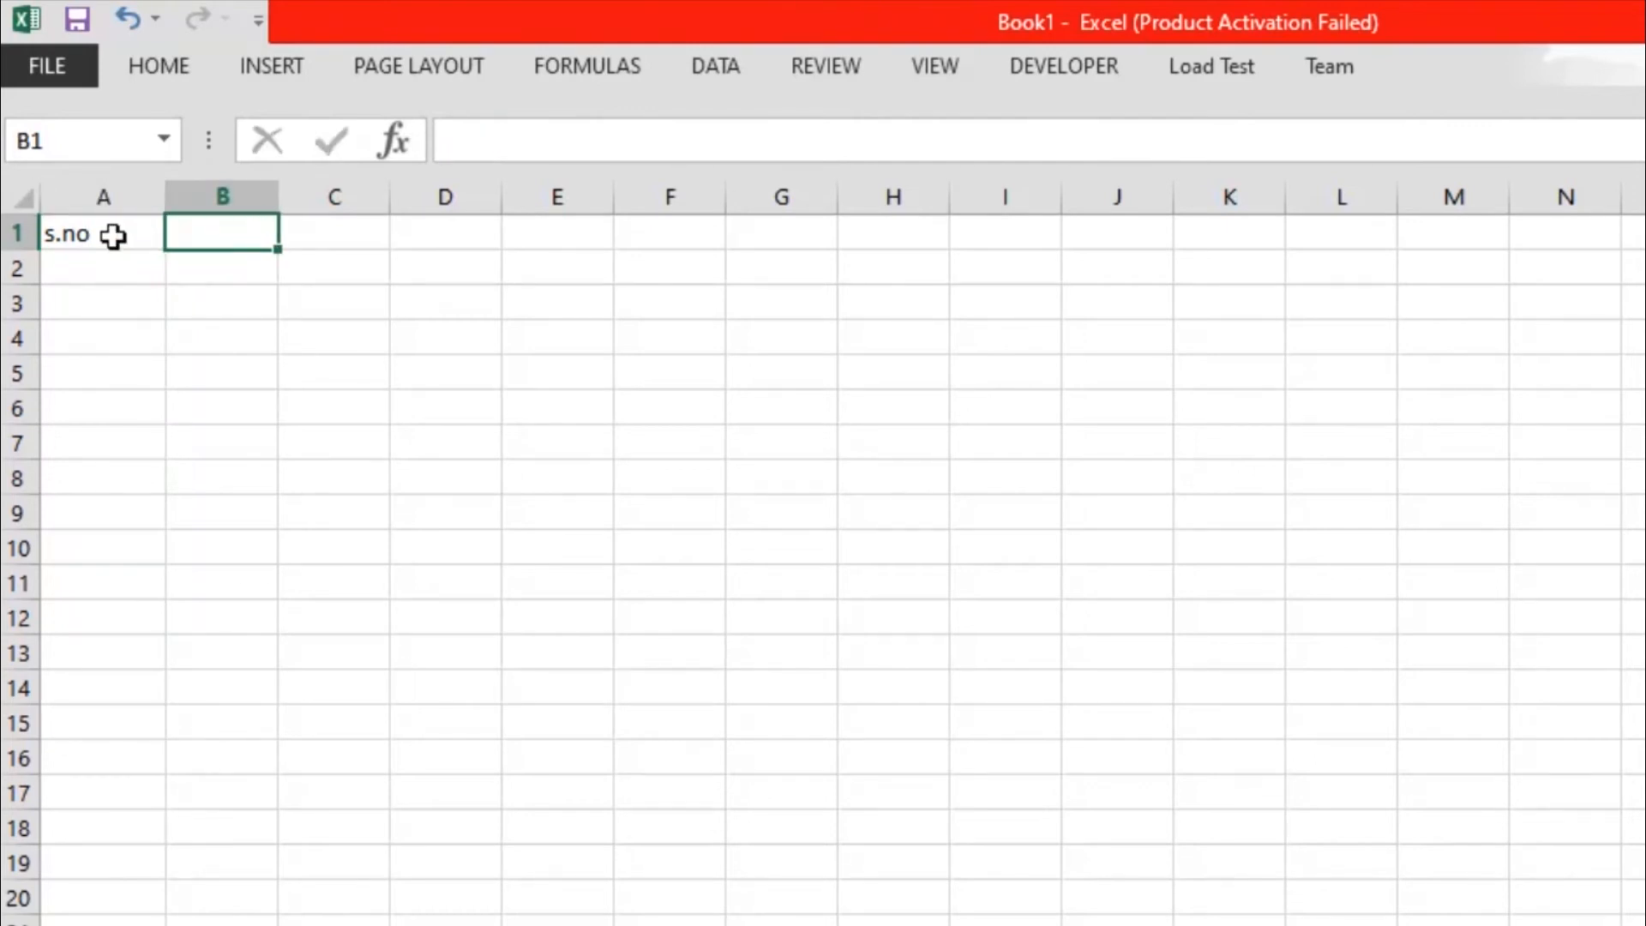
type("name")
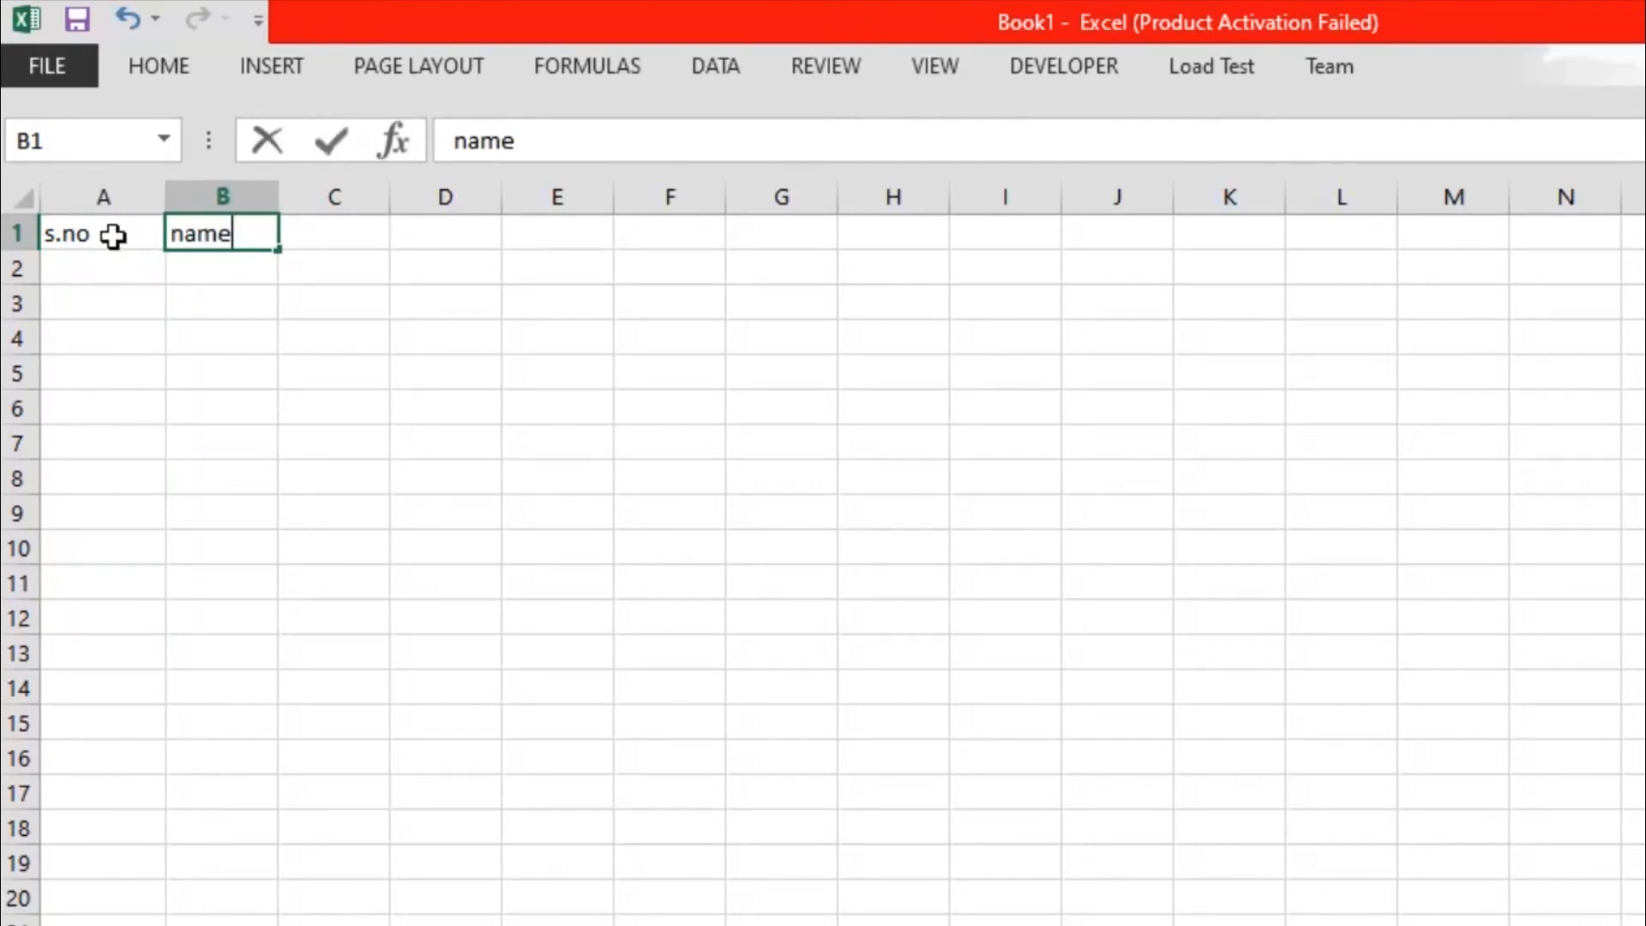
key("Return")
Step: Number cells A2 to A8 from 1 to 7 by entering 1 and 2 and extending the series
key("Left")
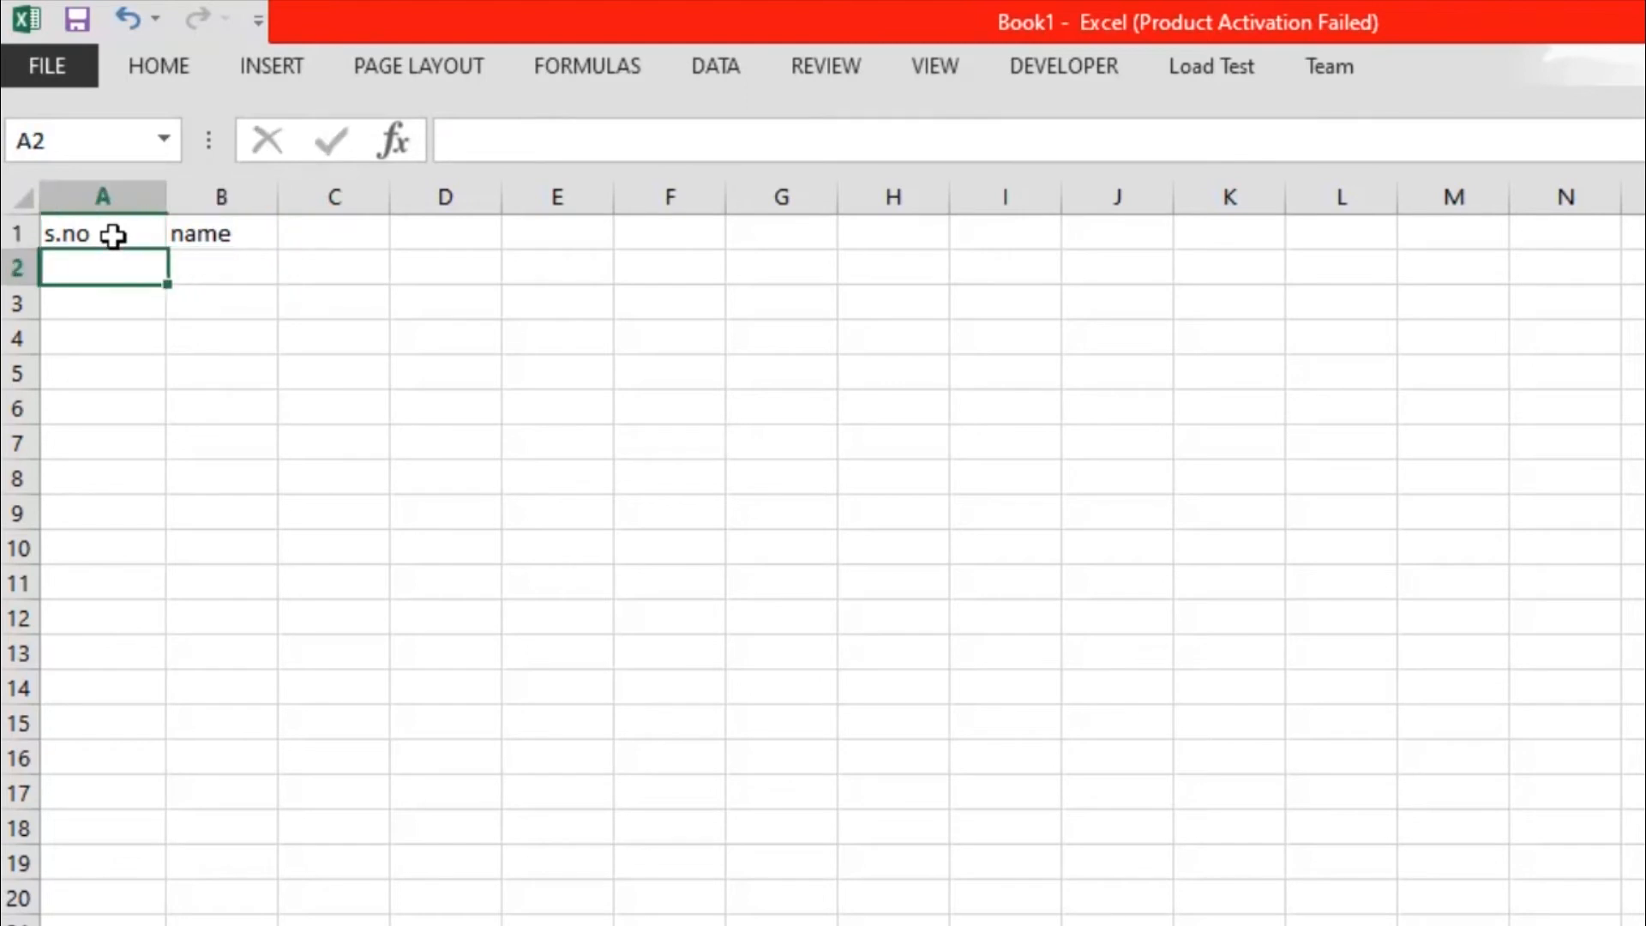
type("1")
key("Return")
type("2")
key("Return")
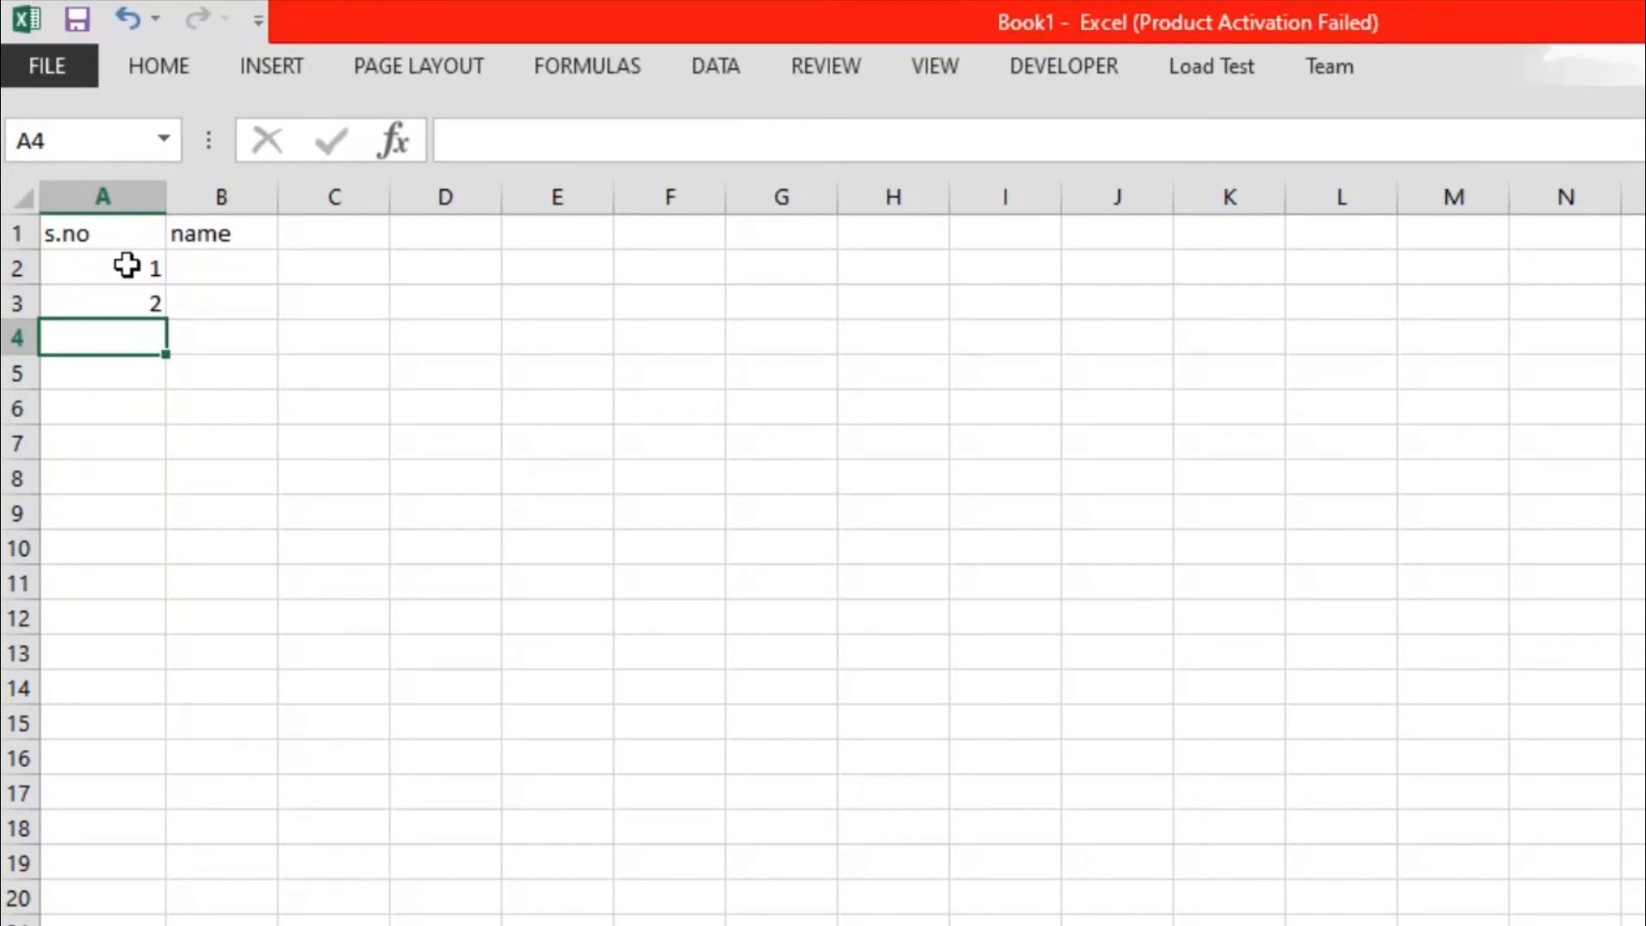
left_click_drag(127, 266, 146, 301)
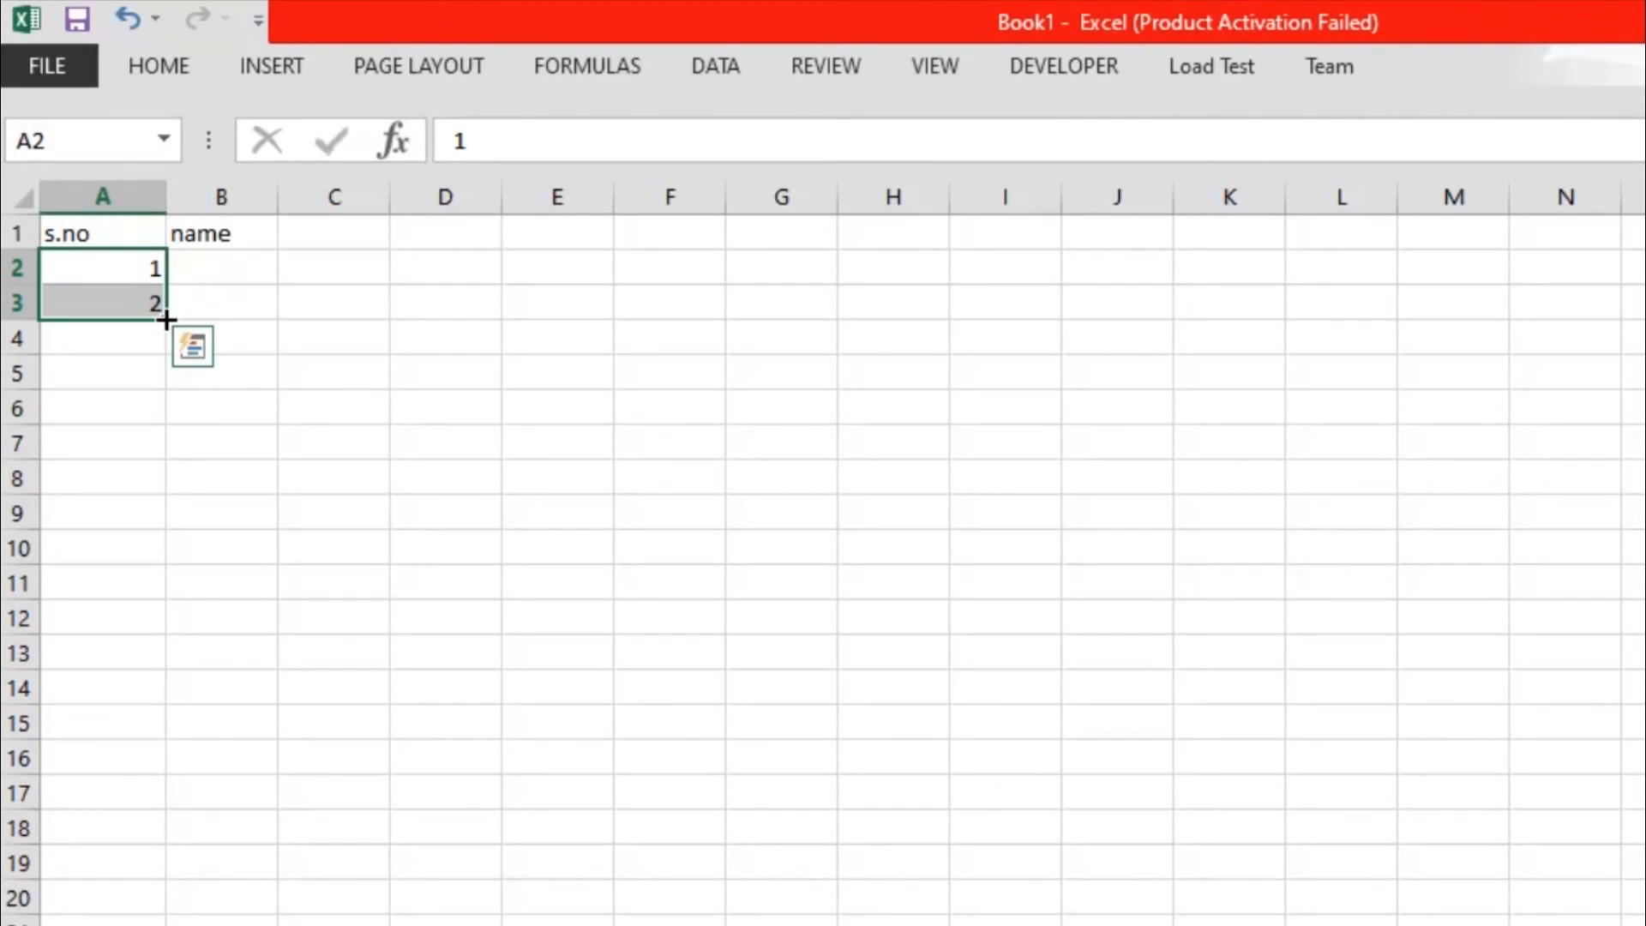
left_click_drag(164, 322, 158, 485)
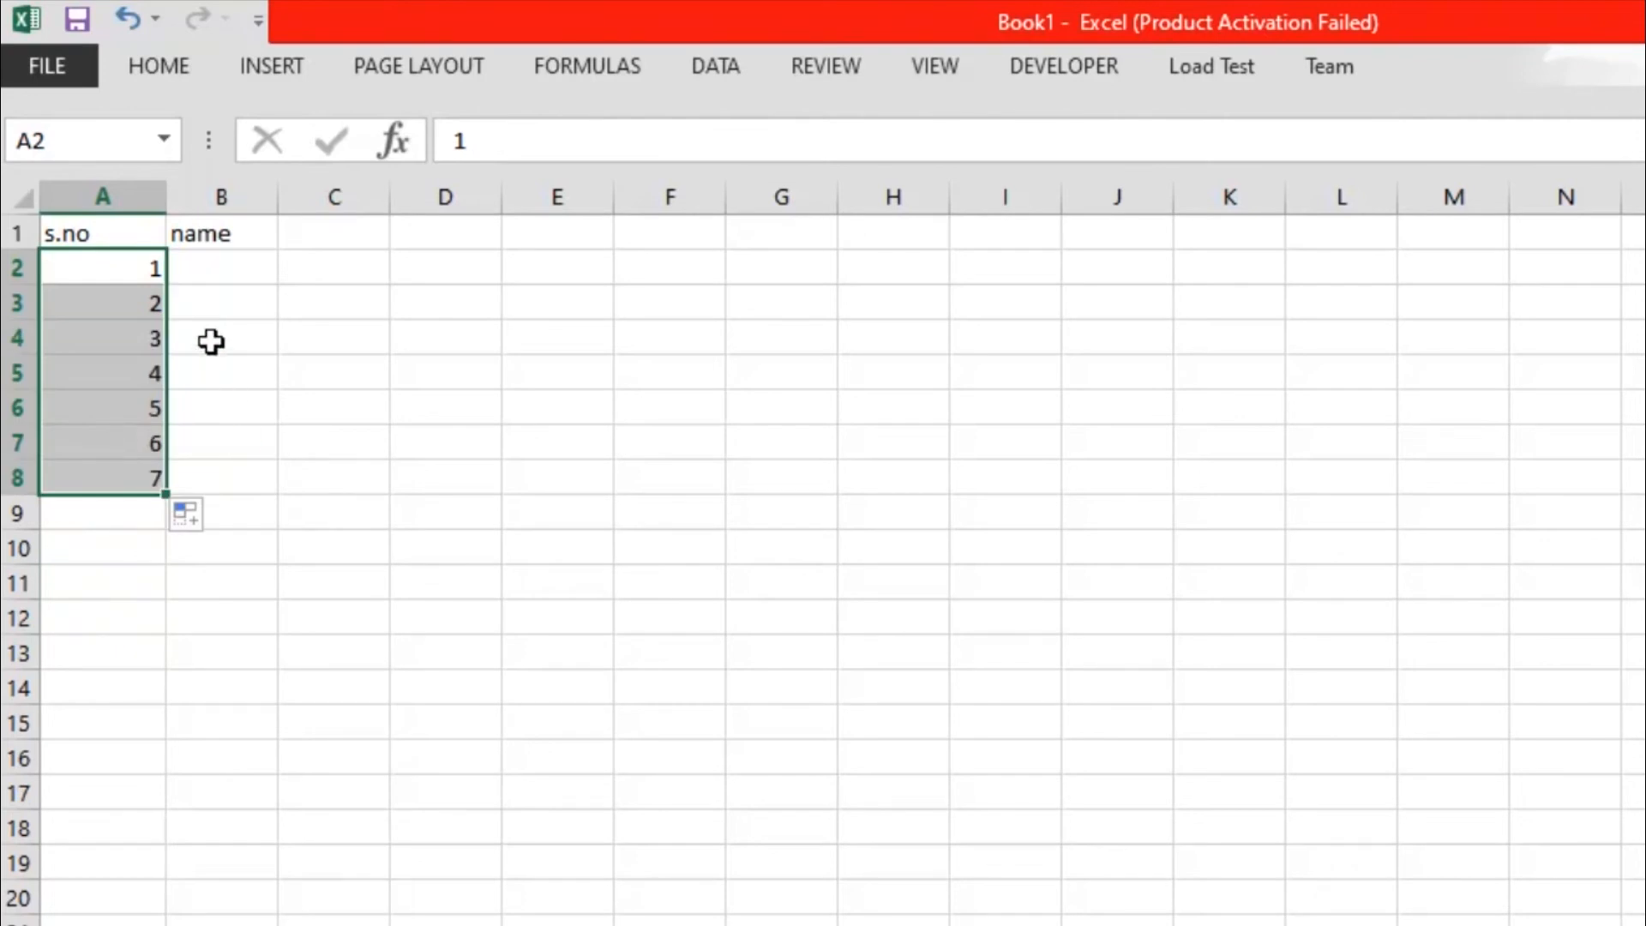
Step: Fill cells B2 to B7 of the name column with six first names in lowercase
left_click(228, 274)
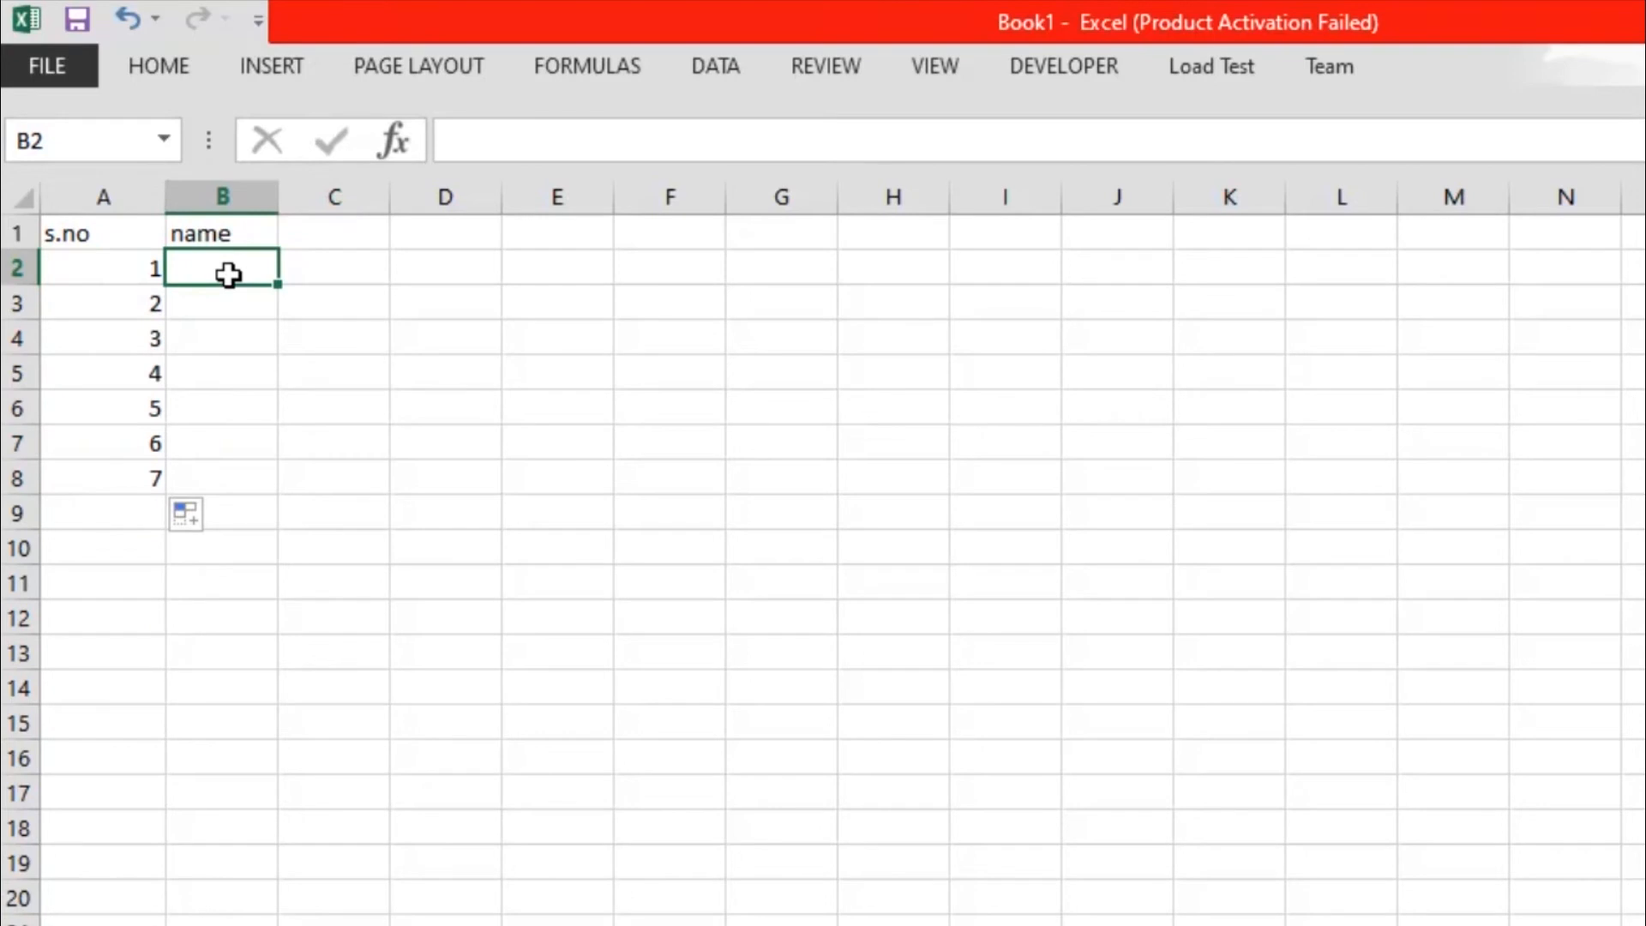
type("ram")
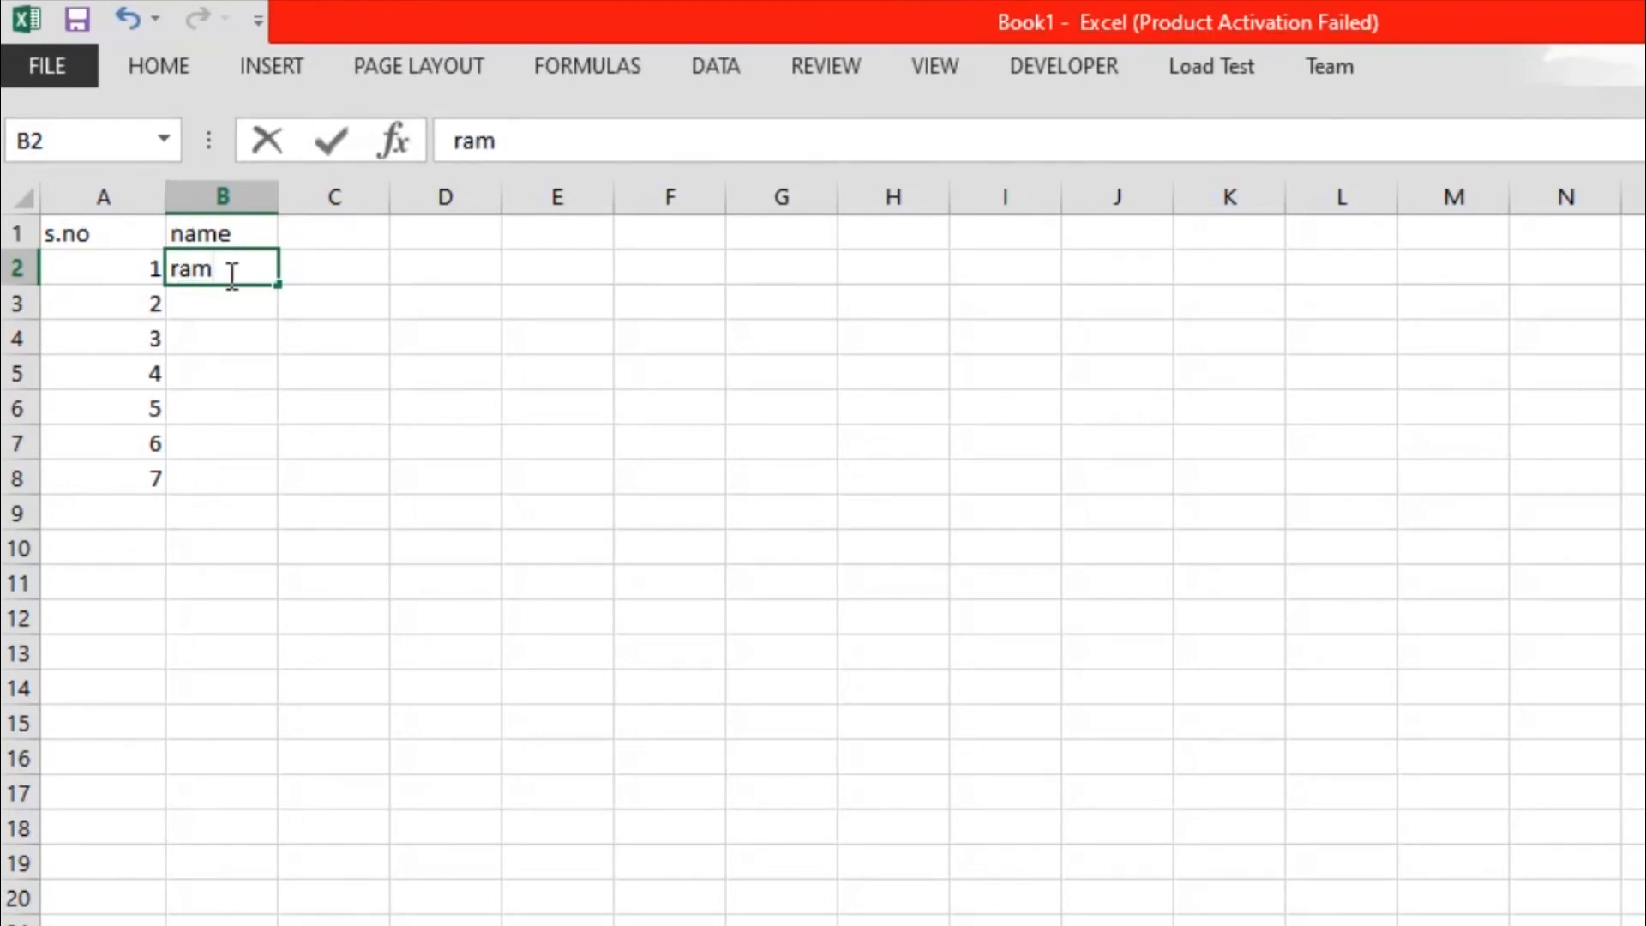
key("Return")
type("sam")
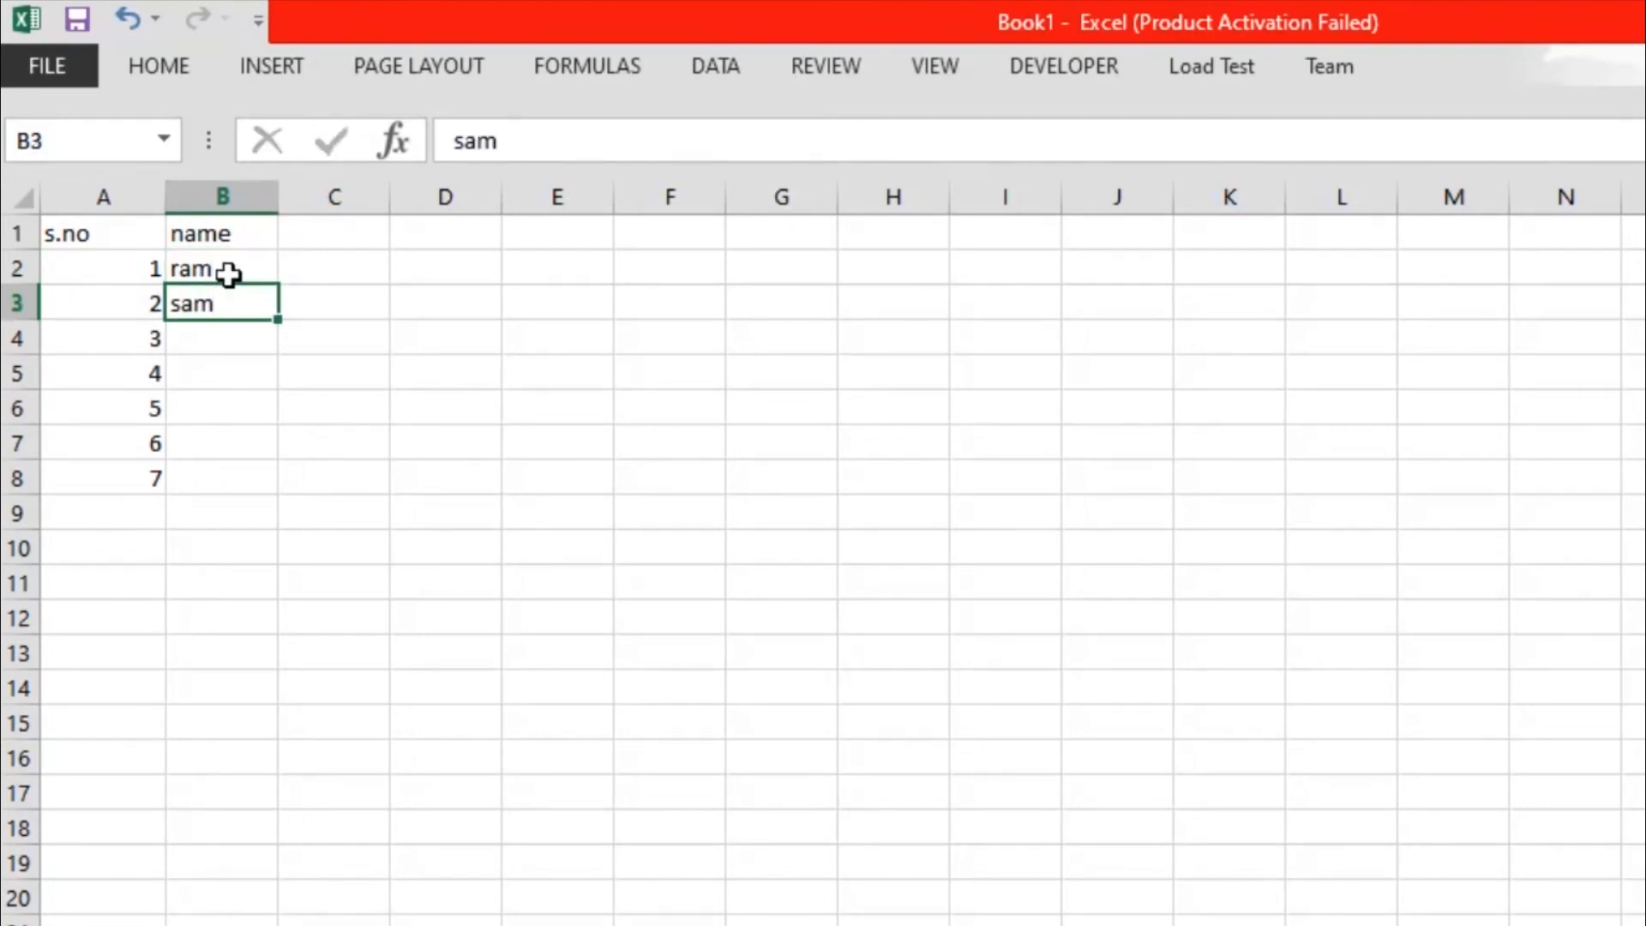
key("Return")
type("ravi")
key("Return")
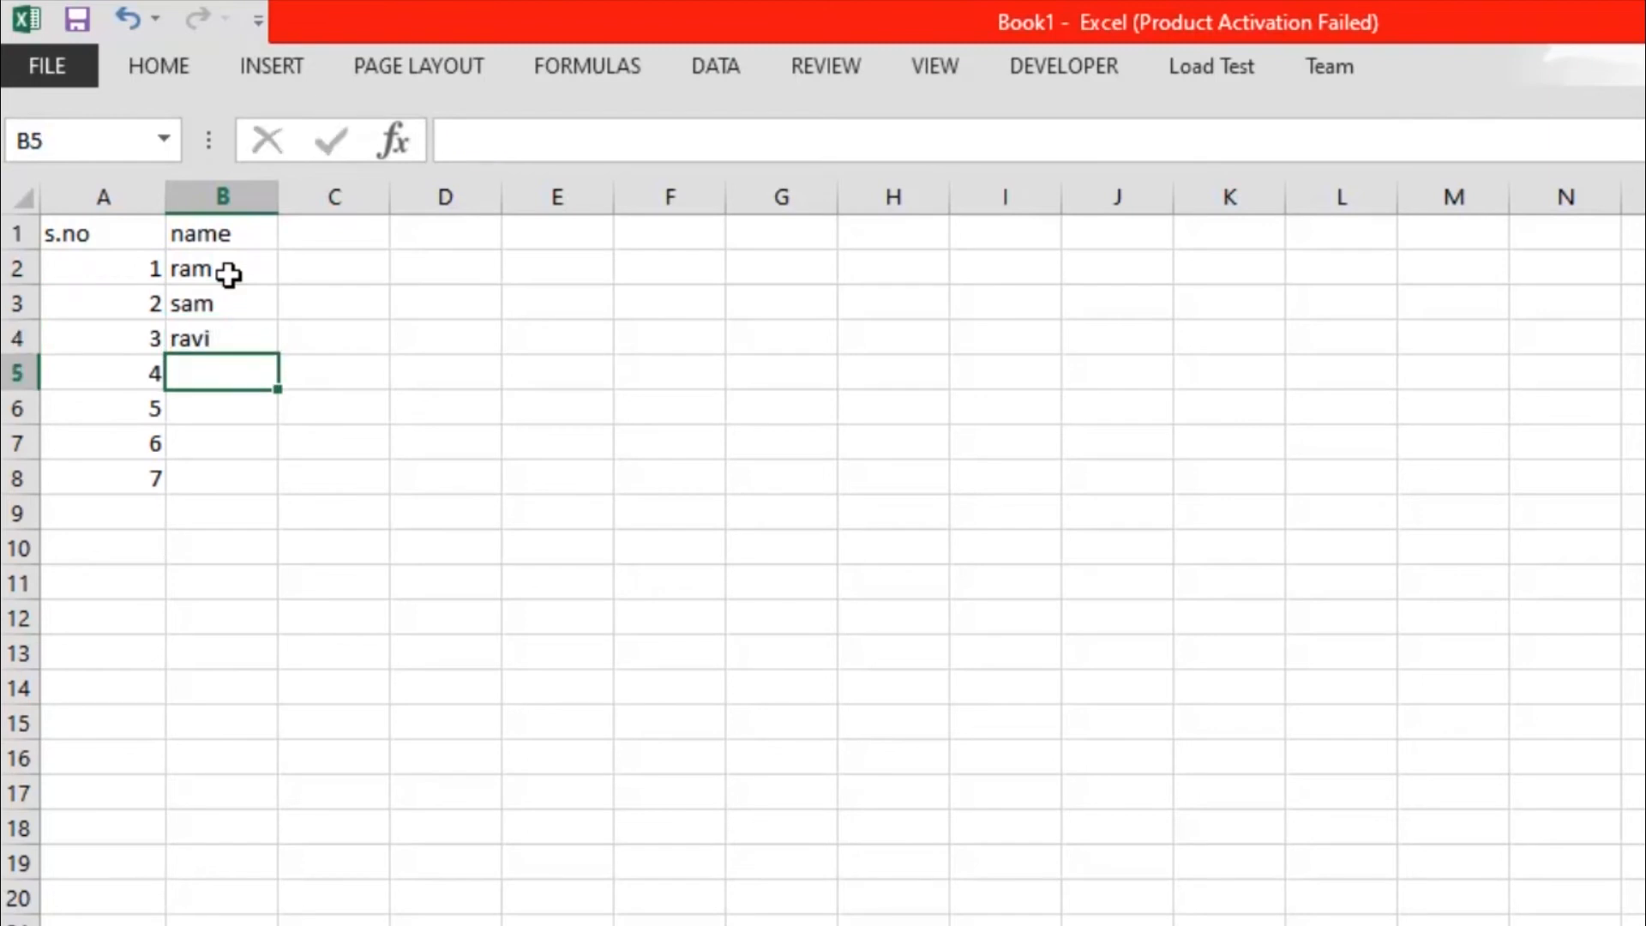
type("akil")
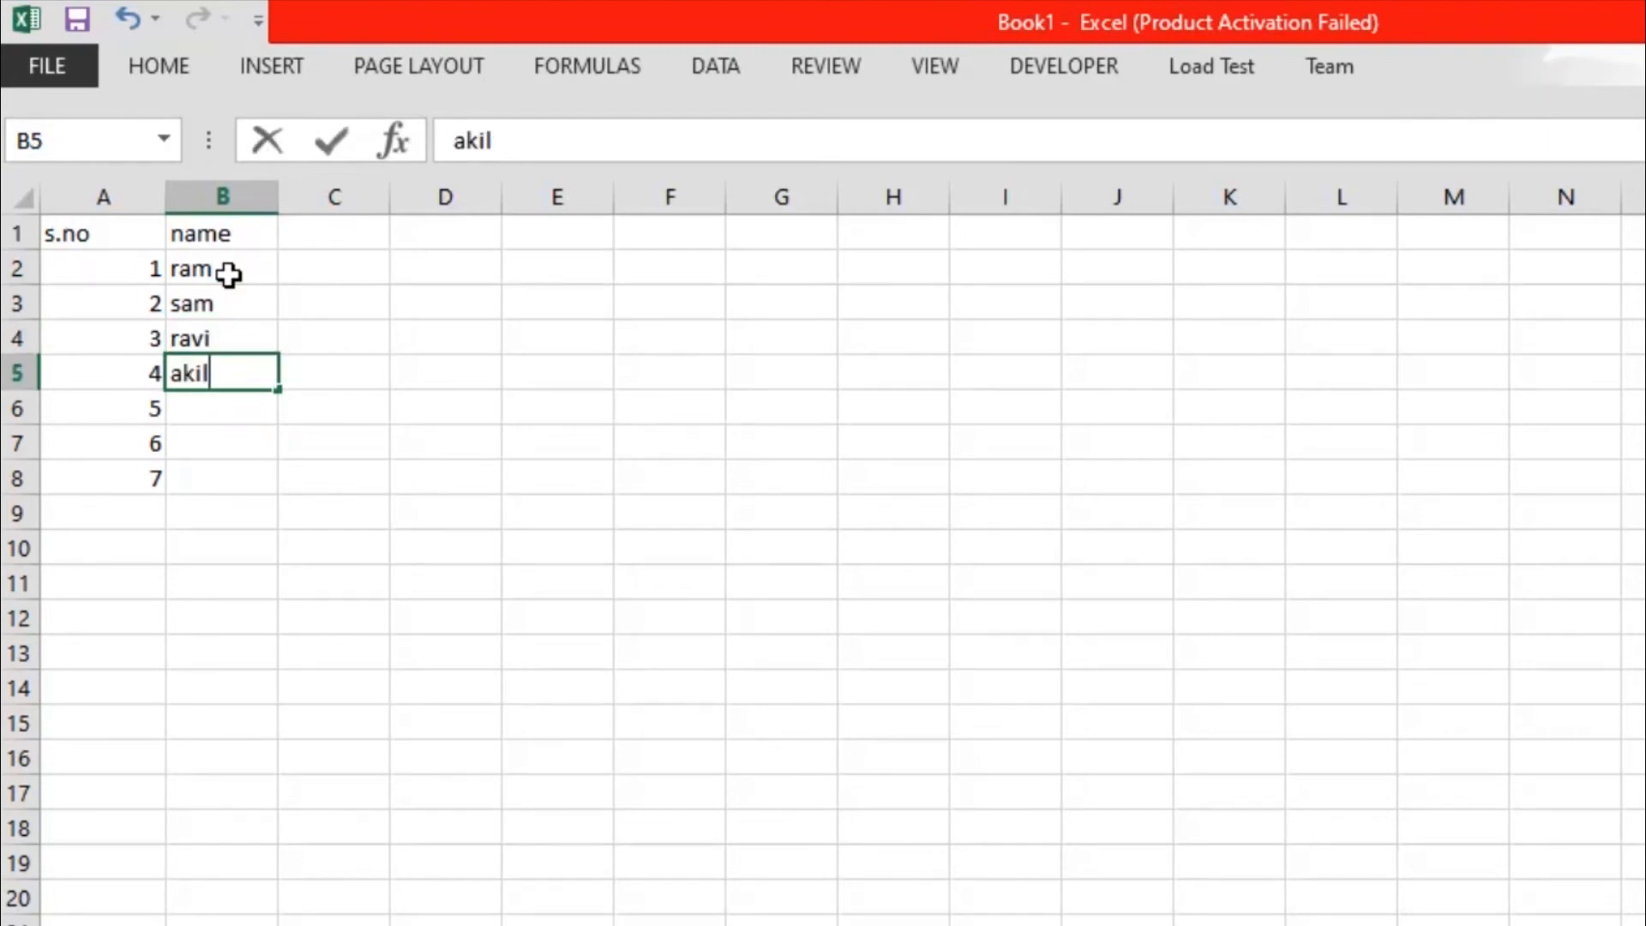
key("Return")
type("ajay")
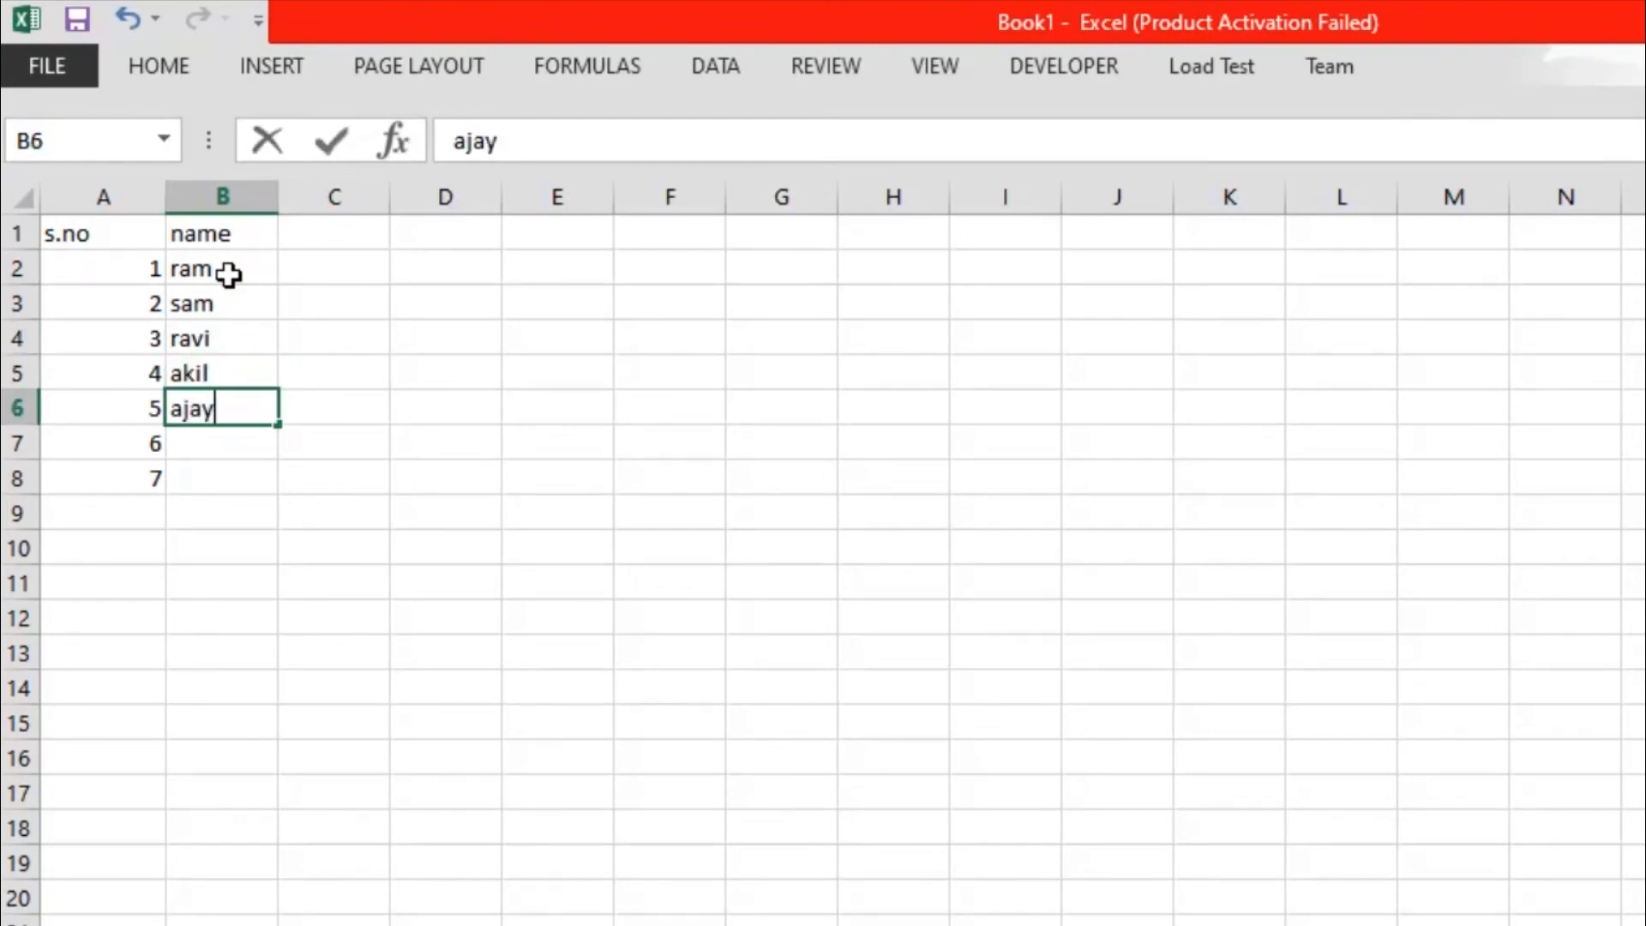
key("Return")
type("naveen")
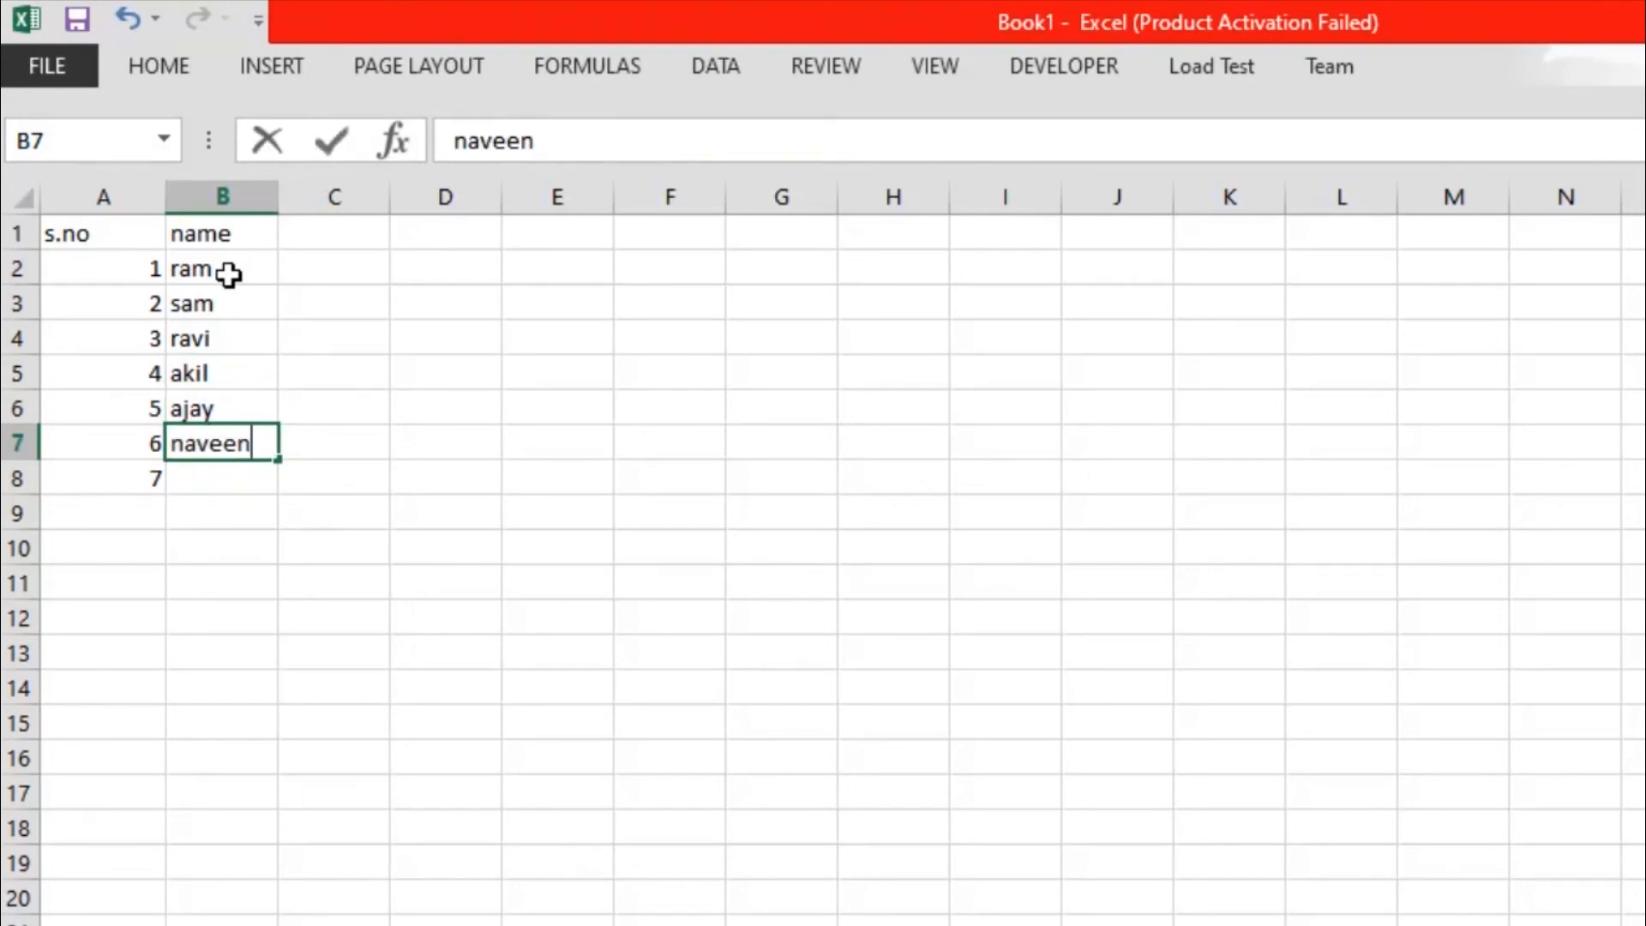
key("Return")
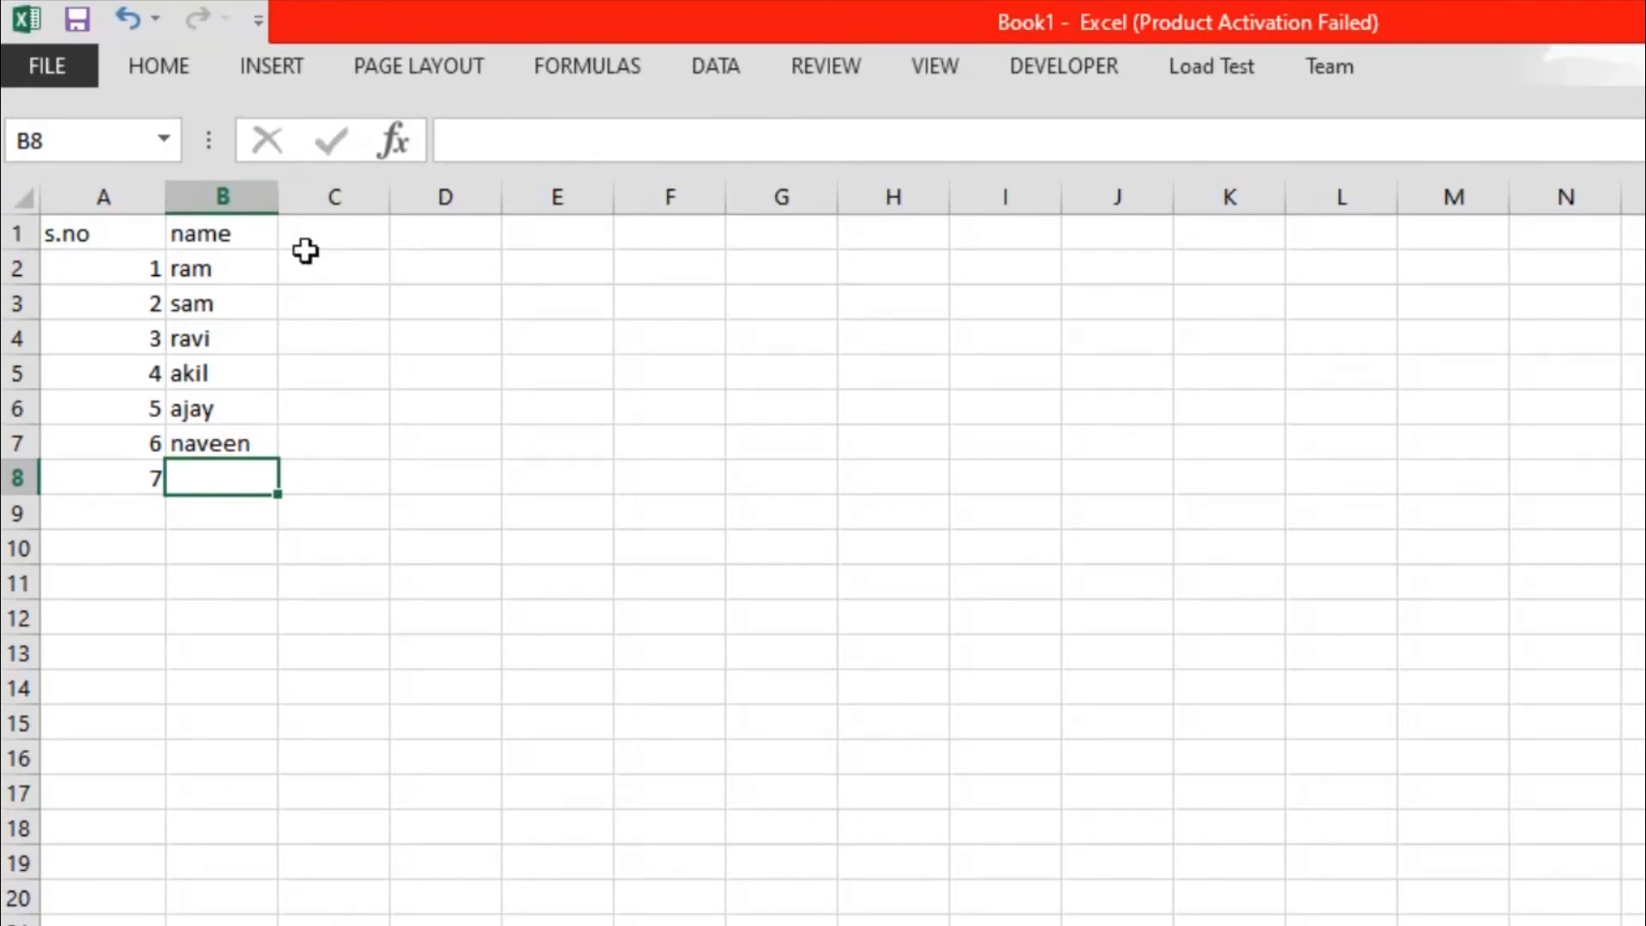
left_click(155, 233)
left_click_drag(154, 234, 255, 471)
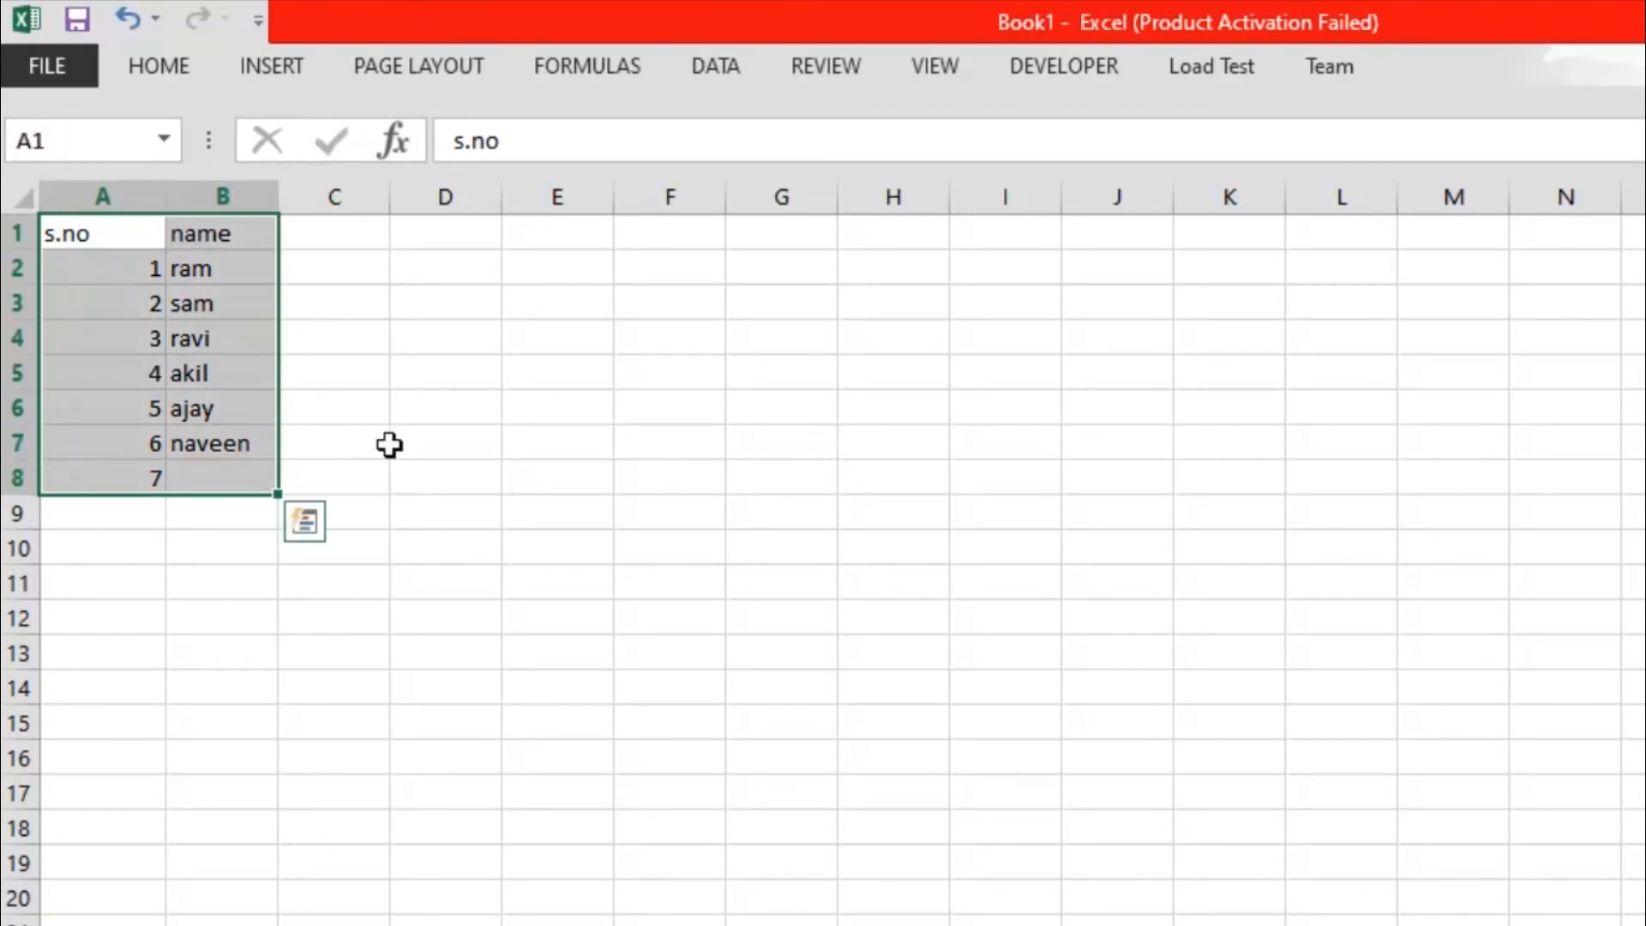
left_click(385, 388)
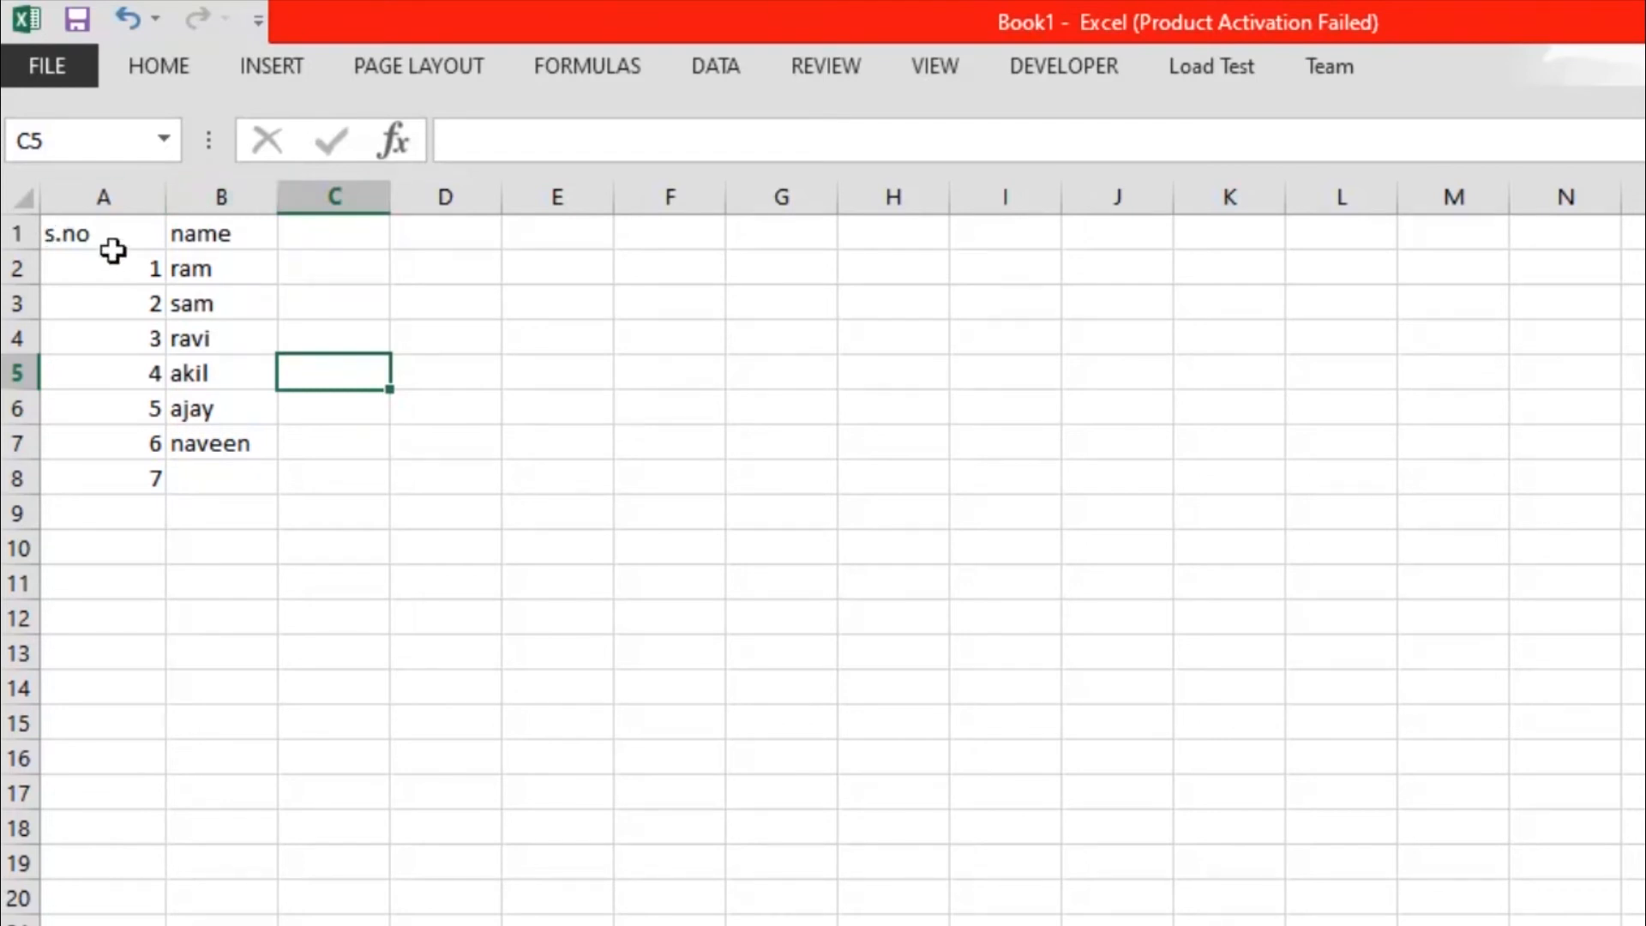
Step: Insert a blank column before the name column and repeat the insertion once
left_click(204, 195)
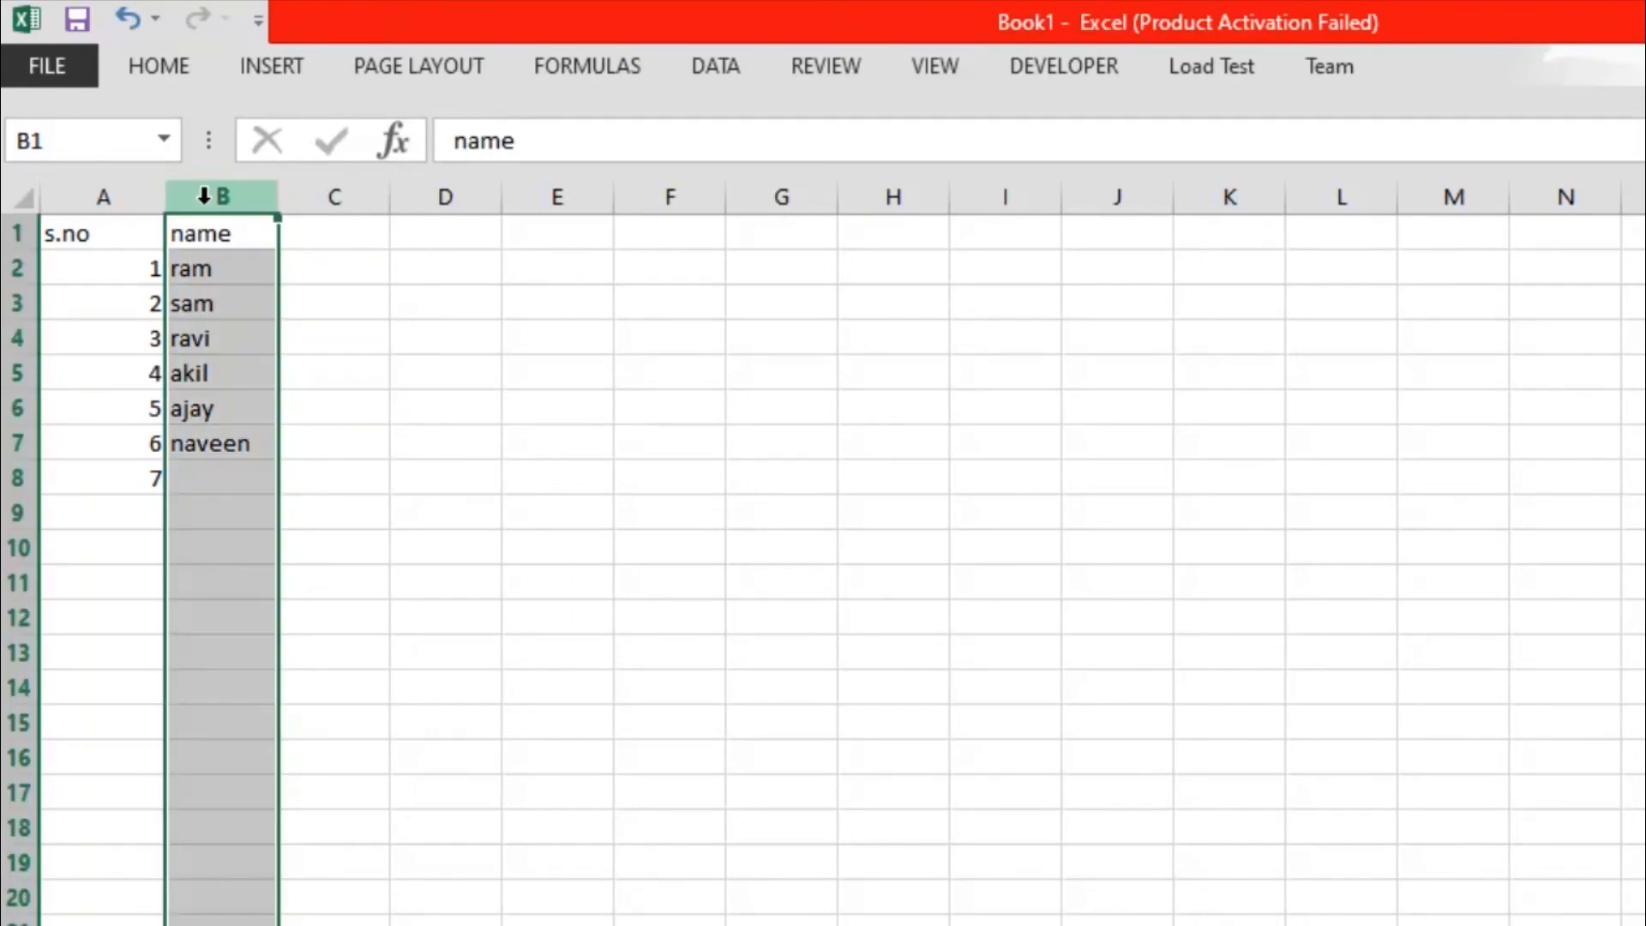
right_click(204, 196)
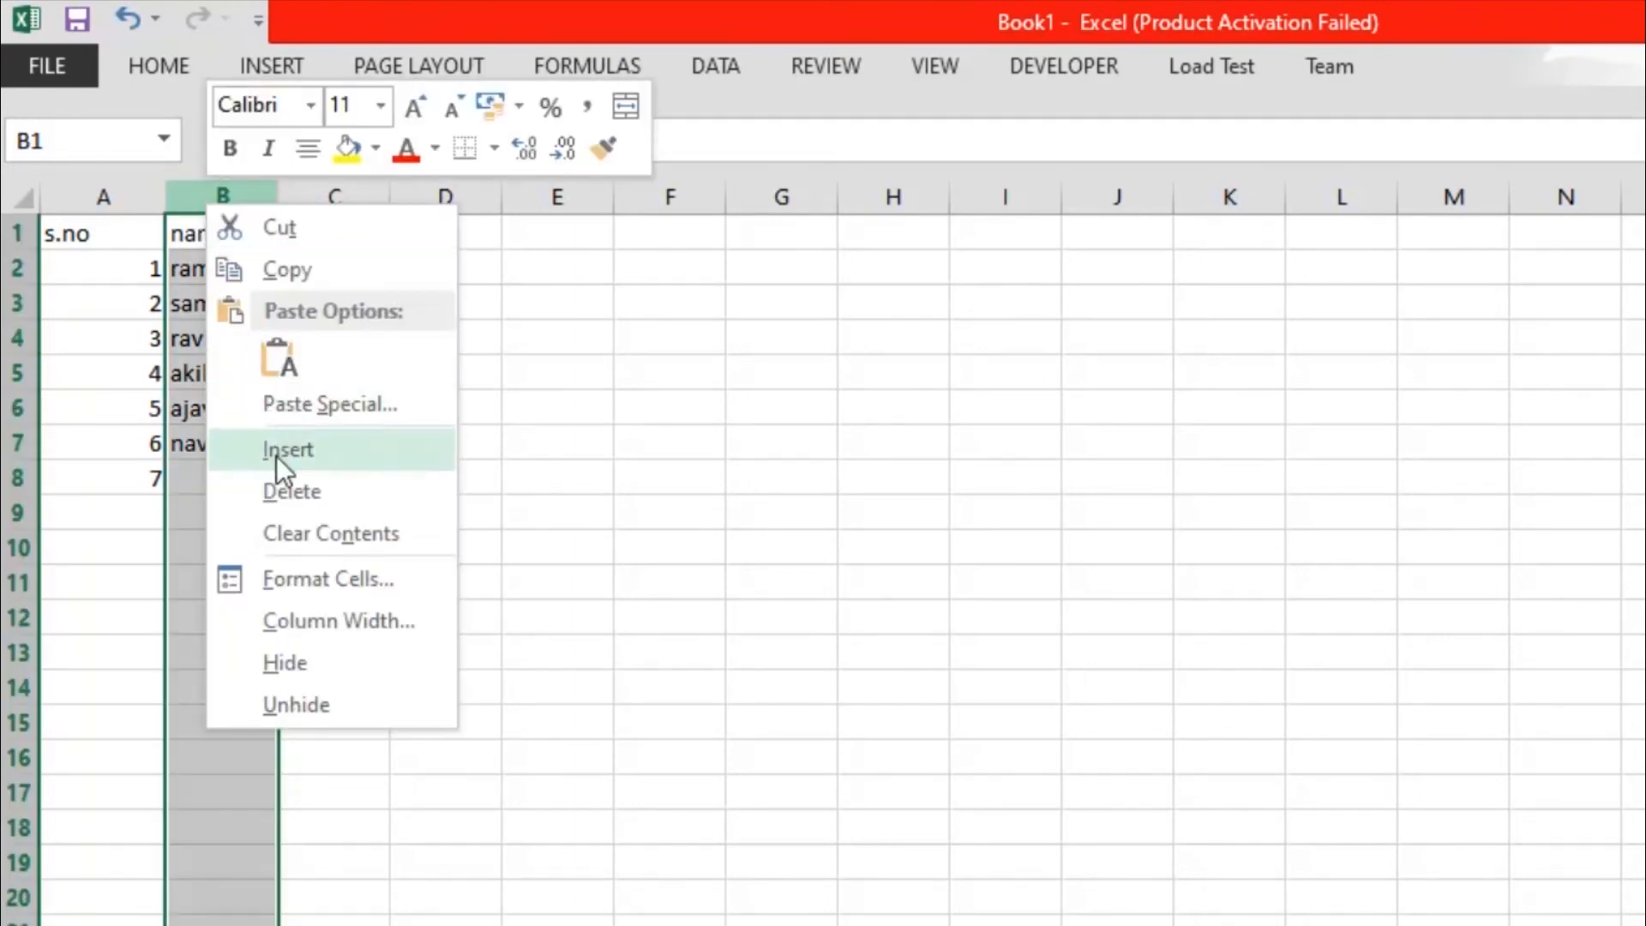
left_click(307, 449)
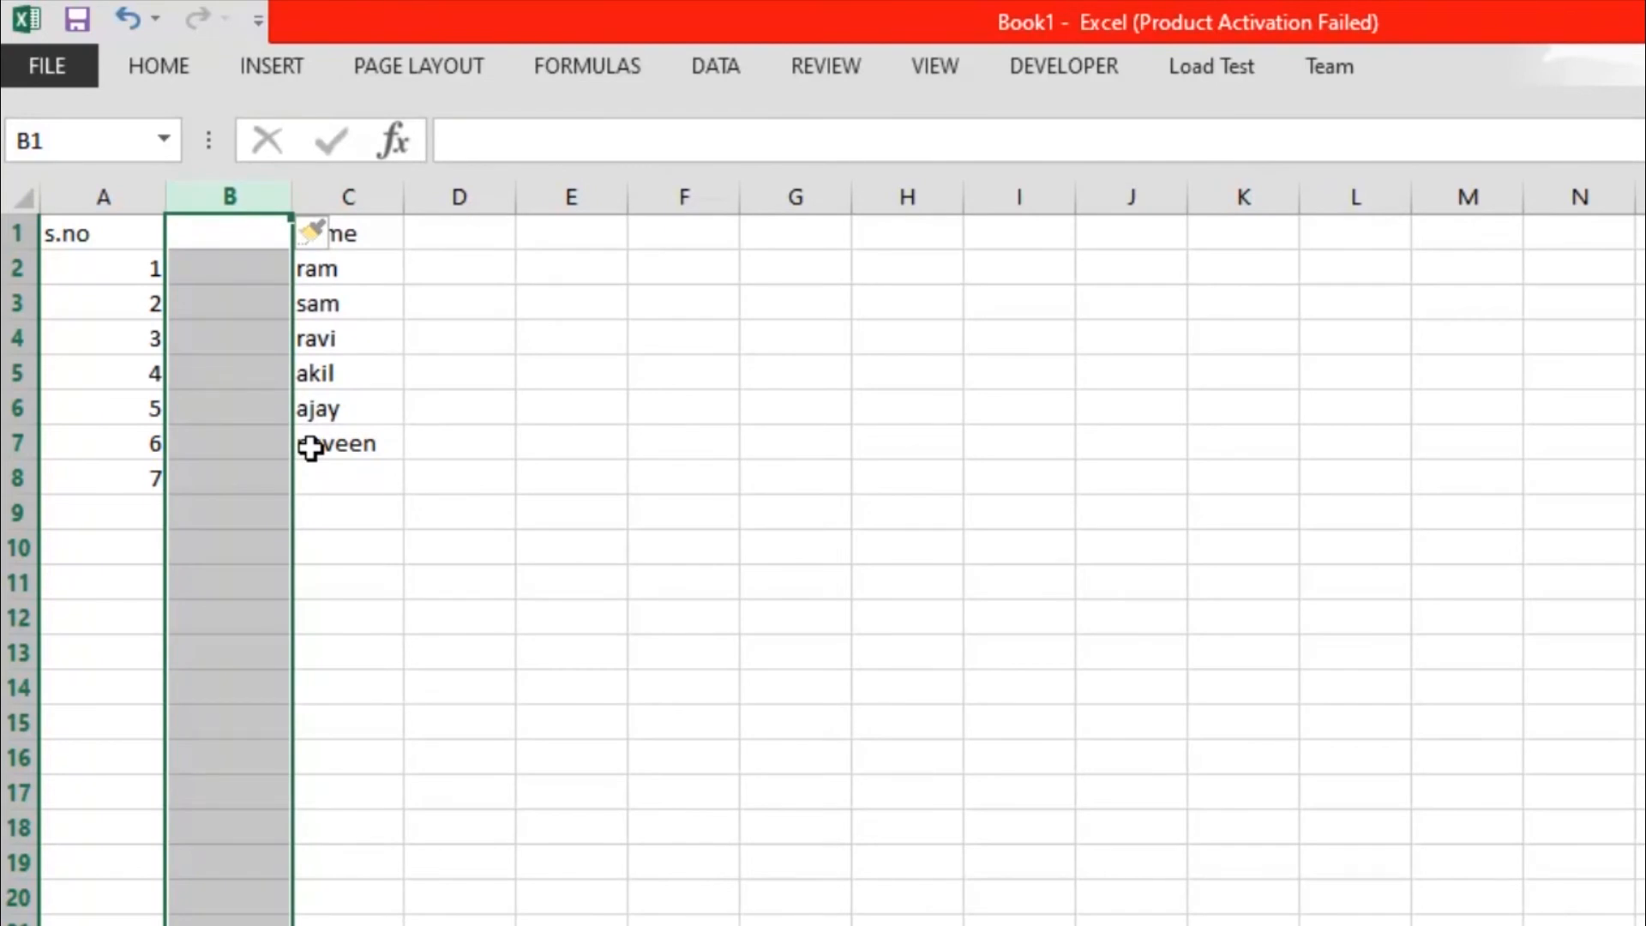
key("F4")
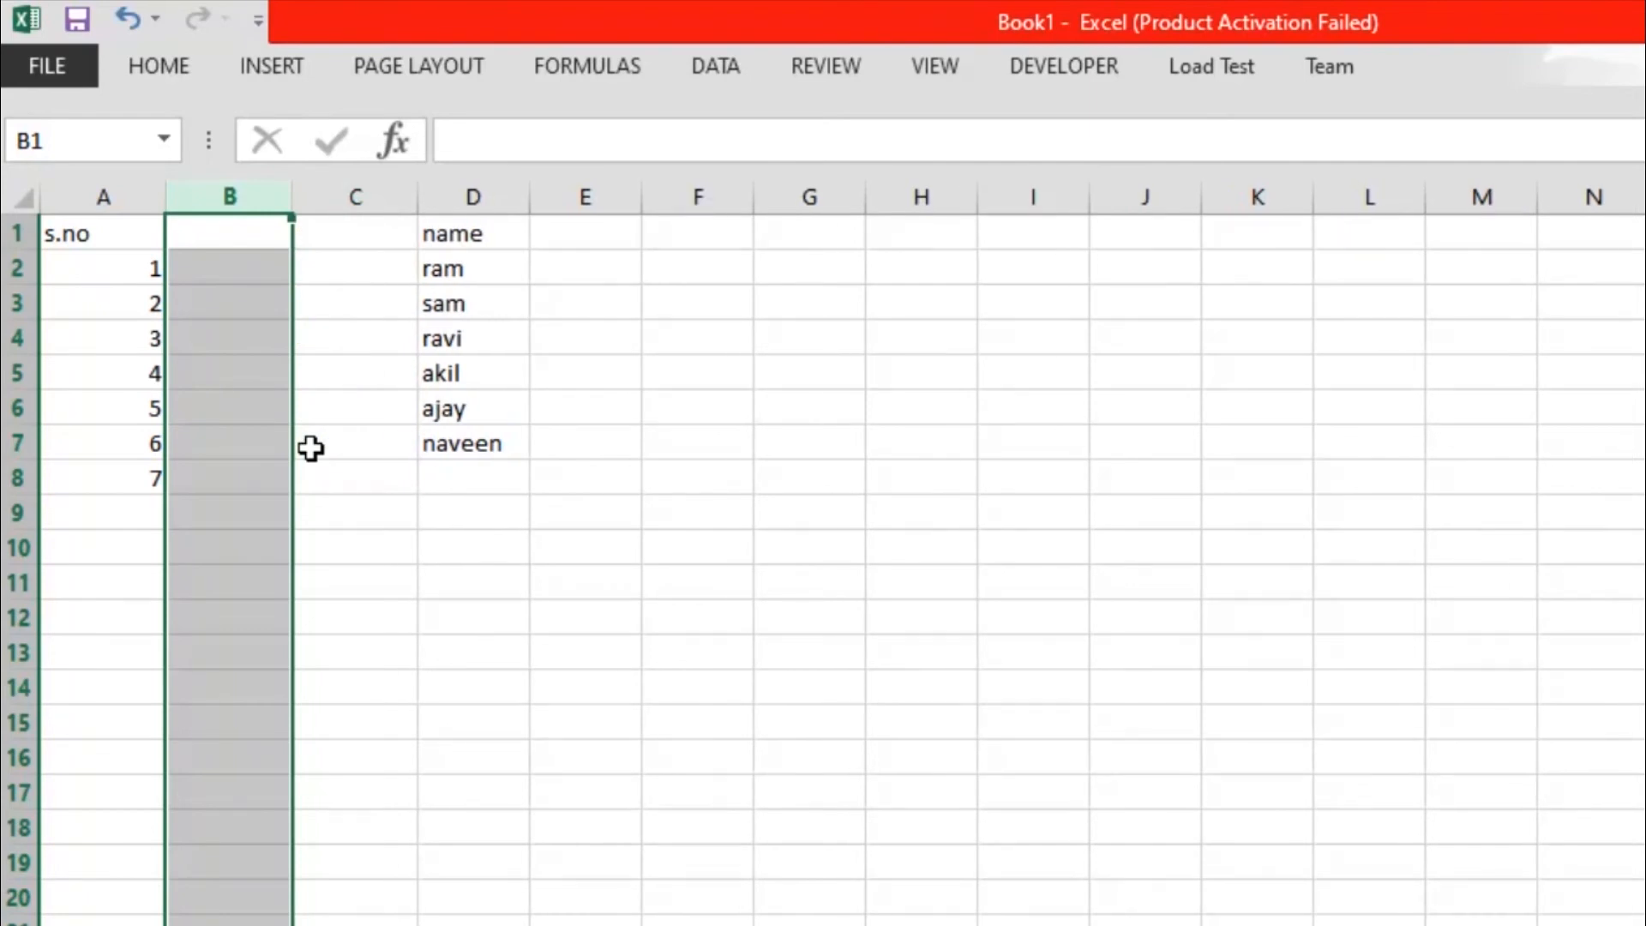
Step: Undo the last column insertion and delete the remaining blank column B
key("ctrl+z")
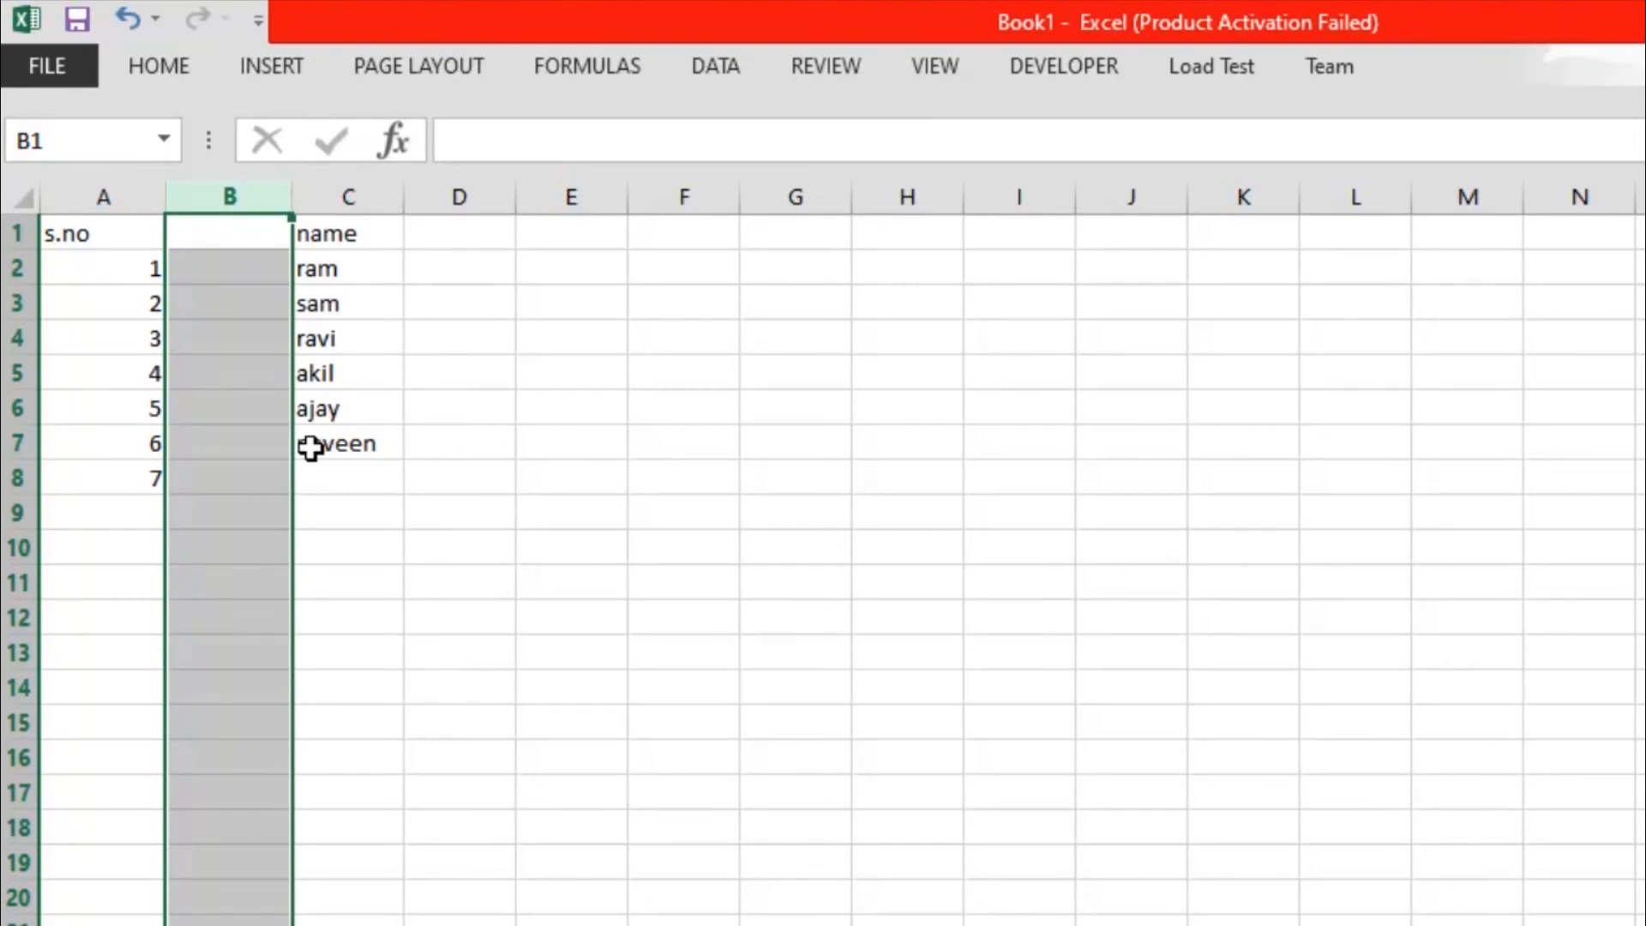
key("ctrl+minus")
left_click(349, 516)
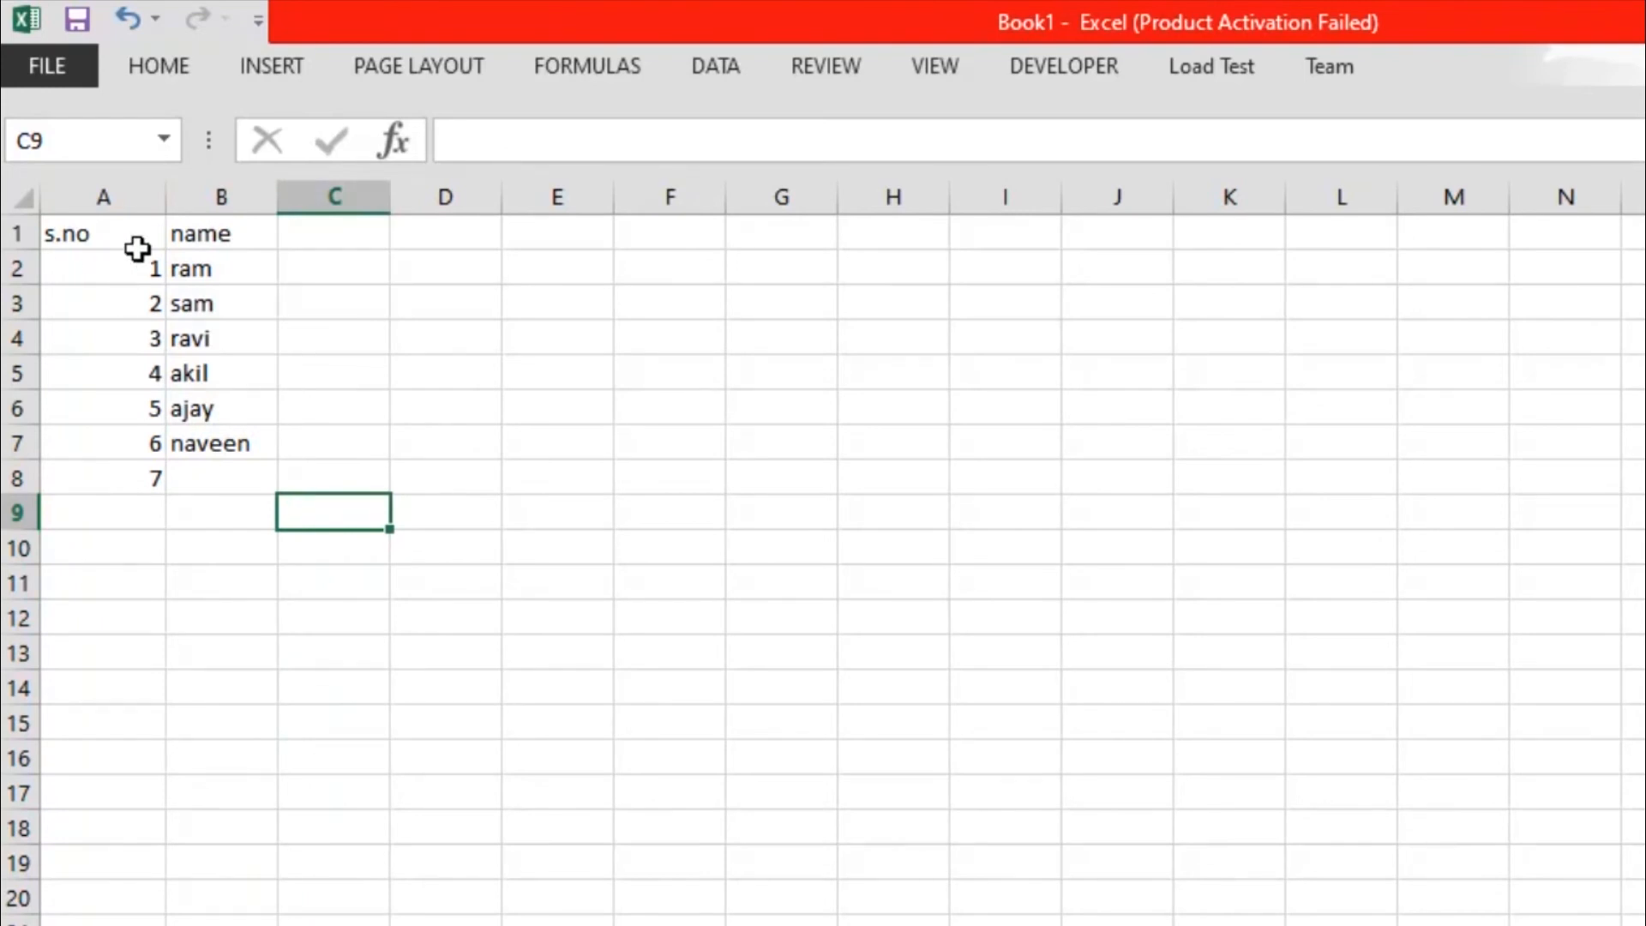
Step: Insert two blank rows above row 4 and undo both insertions
right_click(13, 338)
left_click(103, 586)
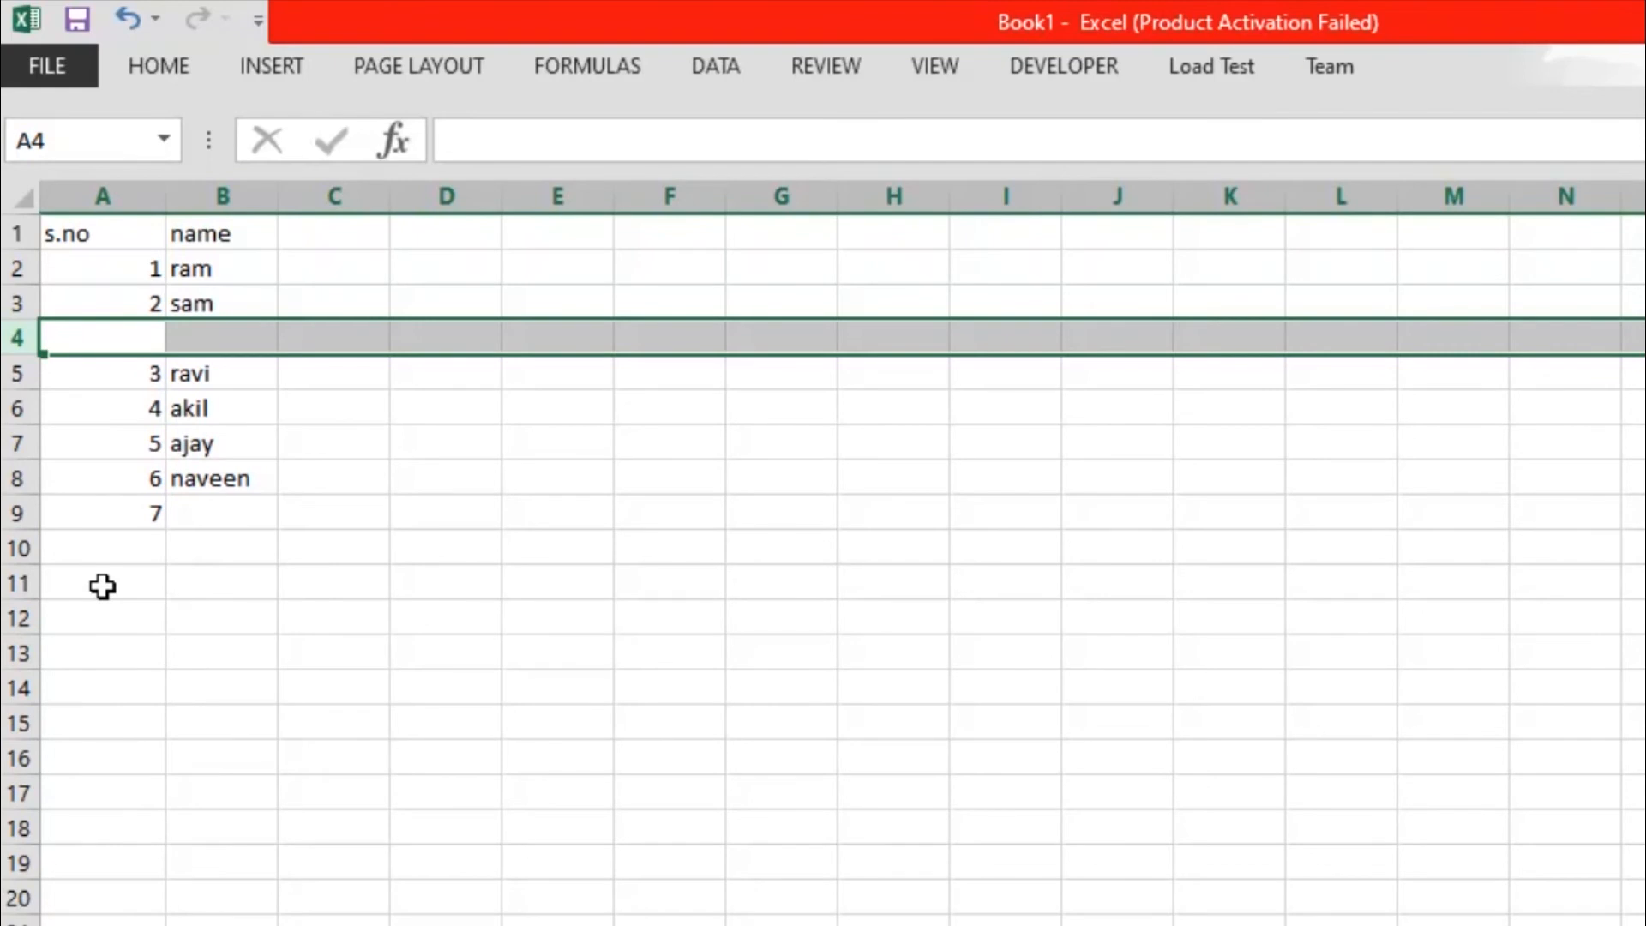
key("F4")
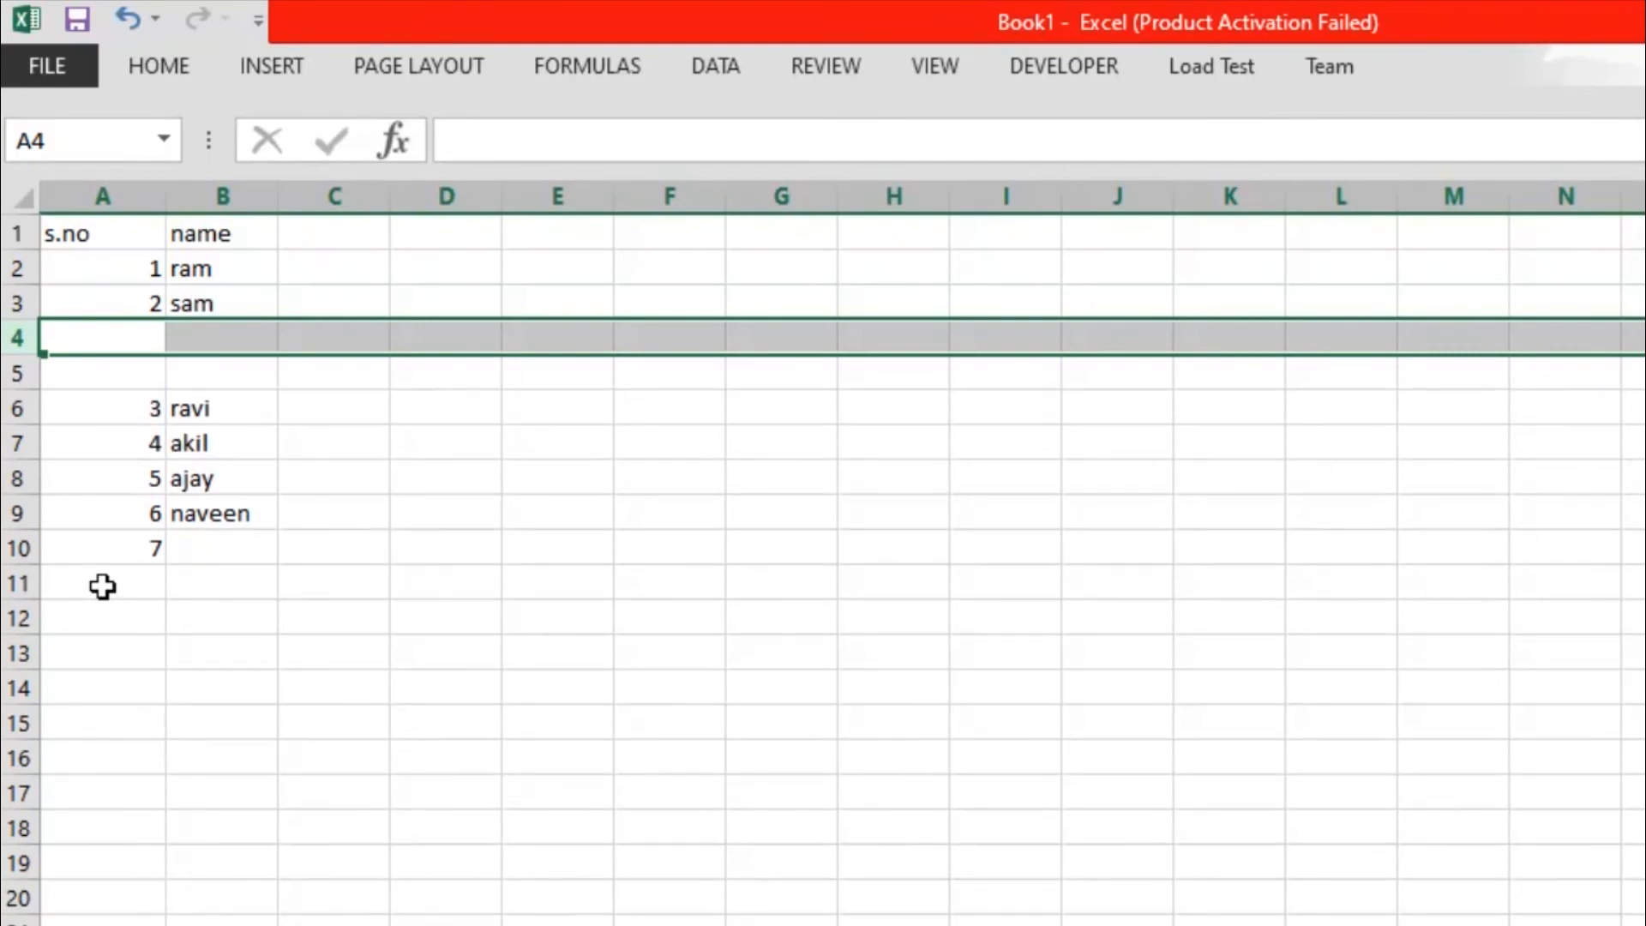
key("ctrl+z")
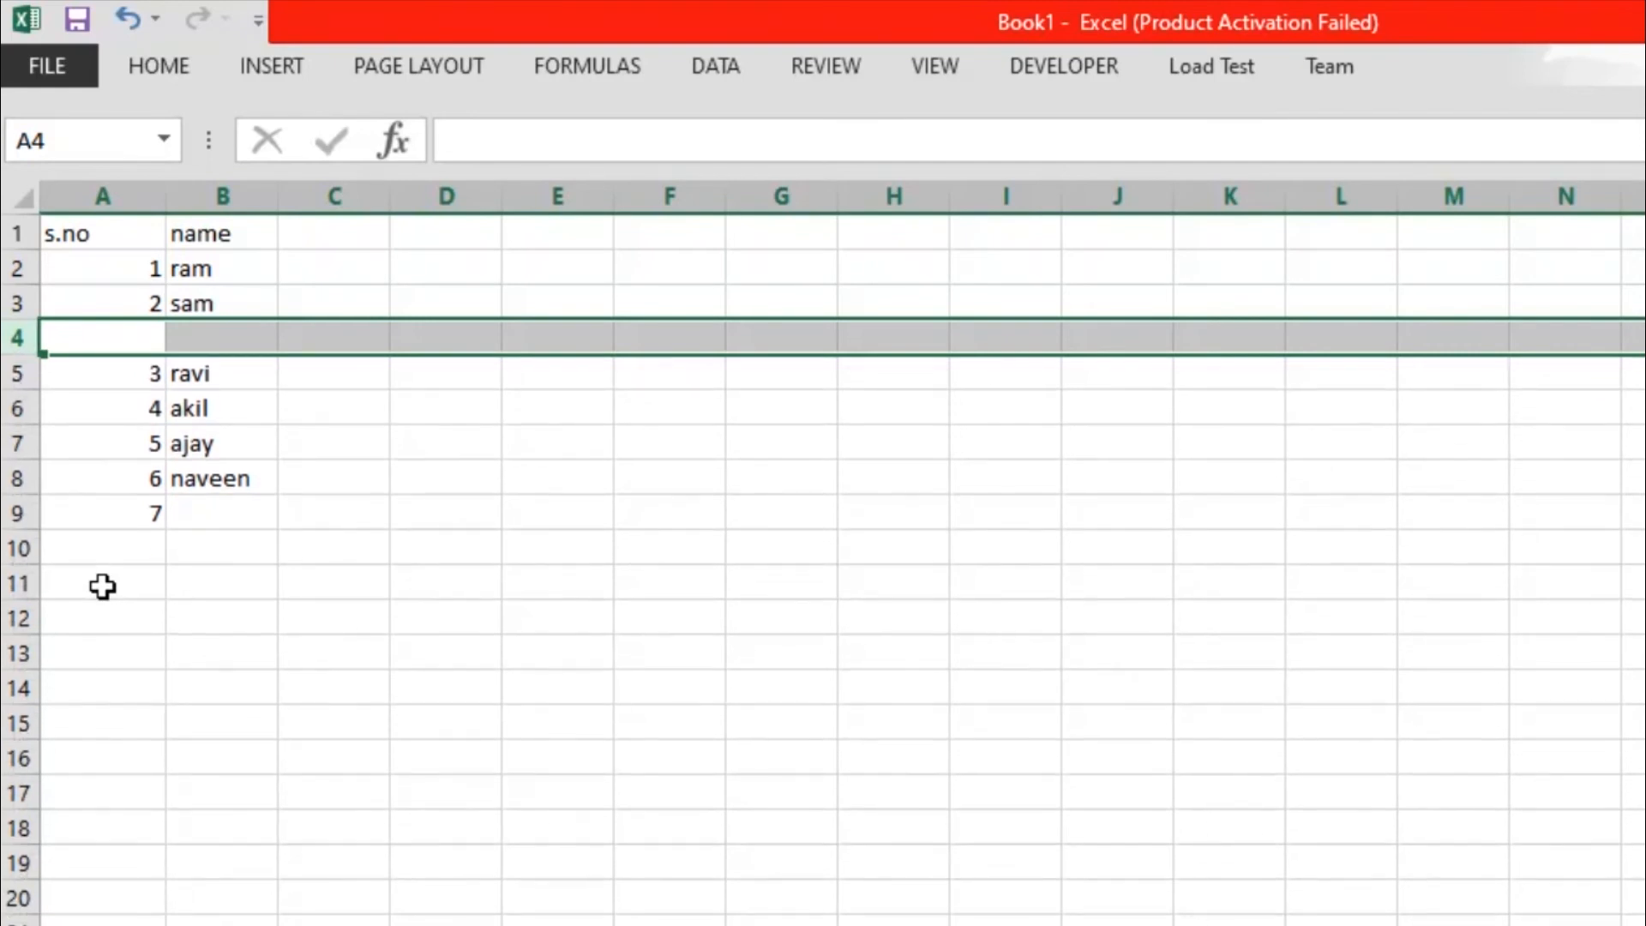
key("ctrl+z")
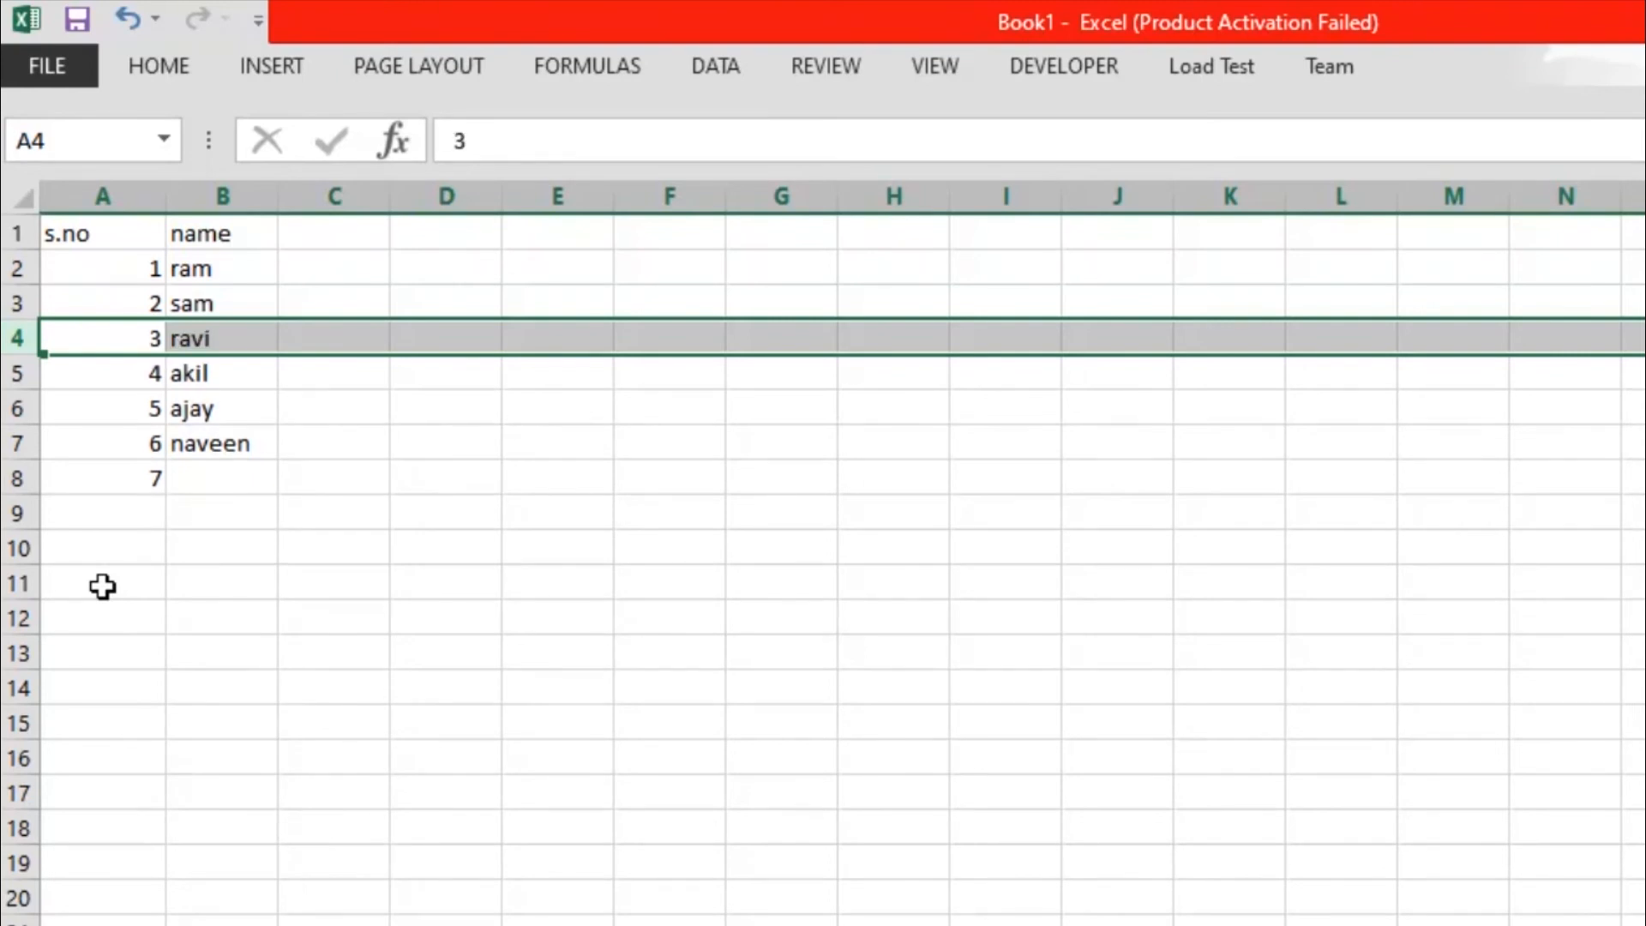
Step: Practise selecting the single cell A1 and the whole list range A1:B8
left_click(281, 610)
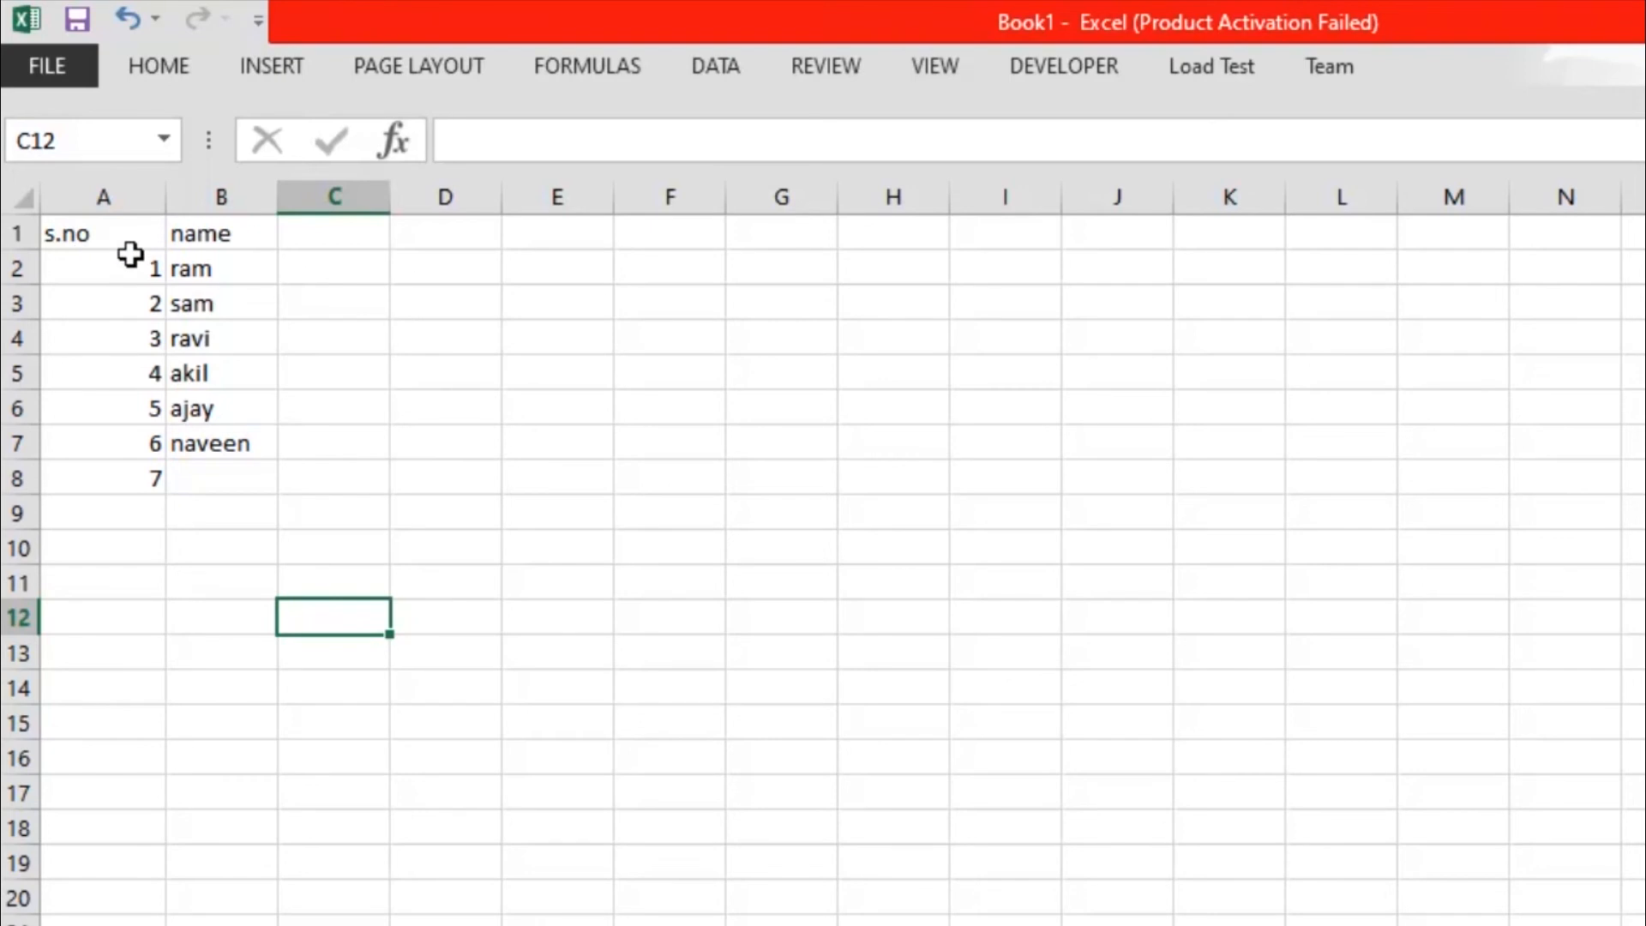
left_click(113, 230)
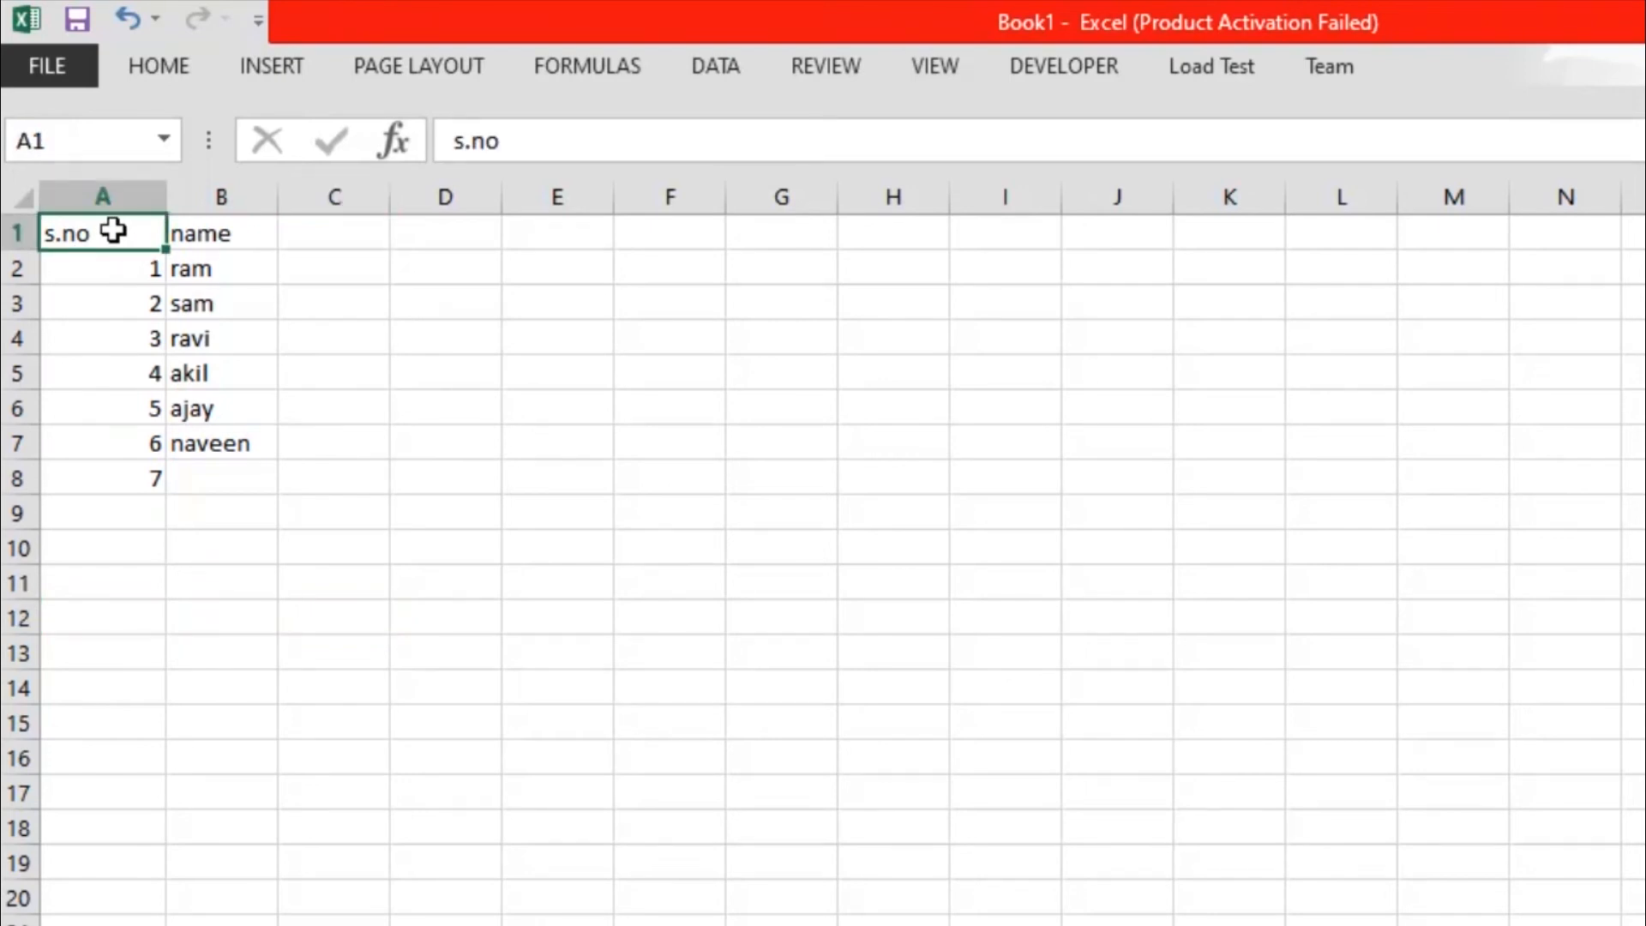
left_click(404, 538)
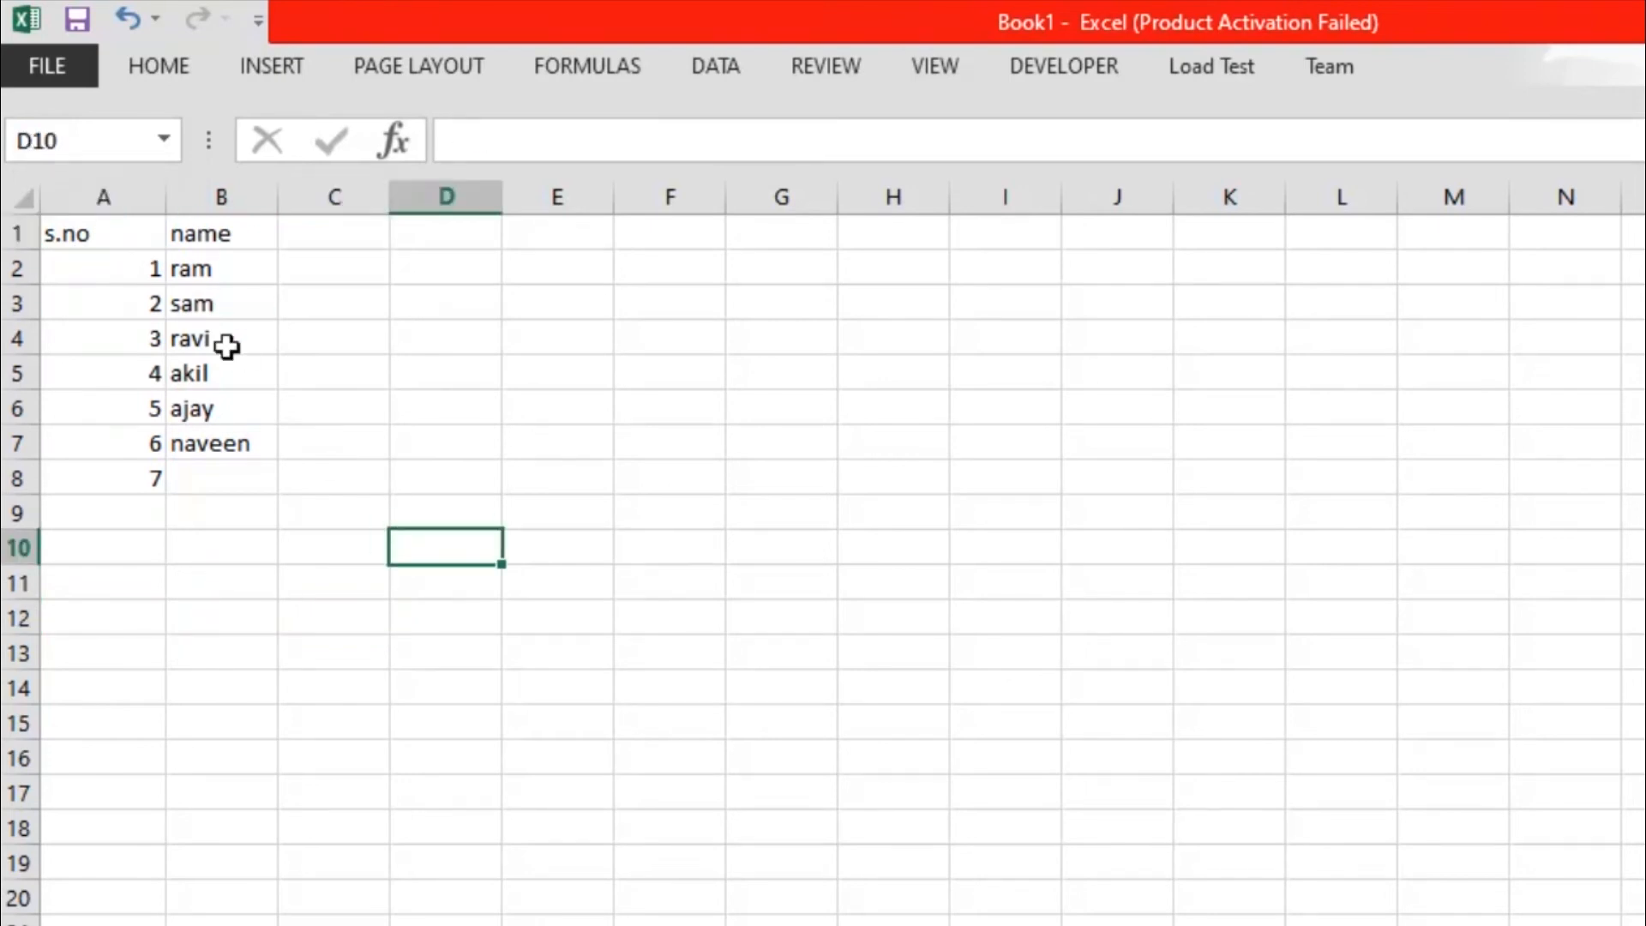
left_click_drag(78, 237, 272, 485)
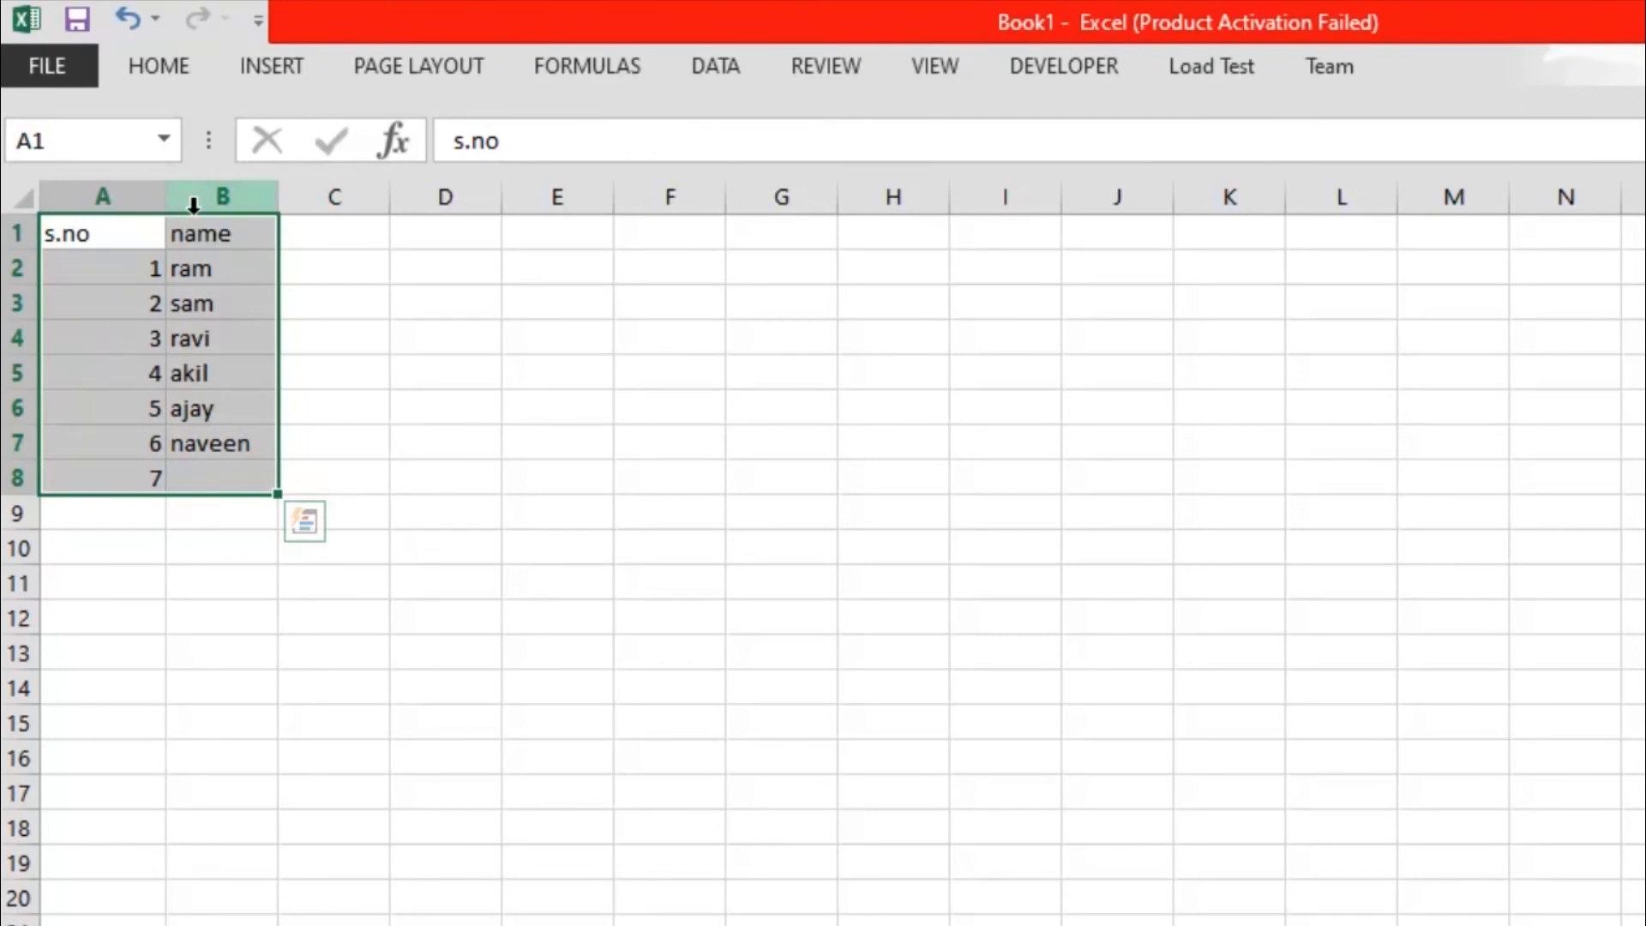
Step: Enter the numbers 1, 3, 4, 5 and 6 down cells C9 to C13
left_click(333, 509)
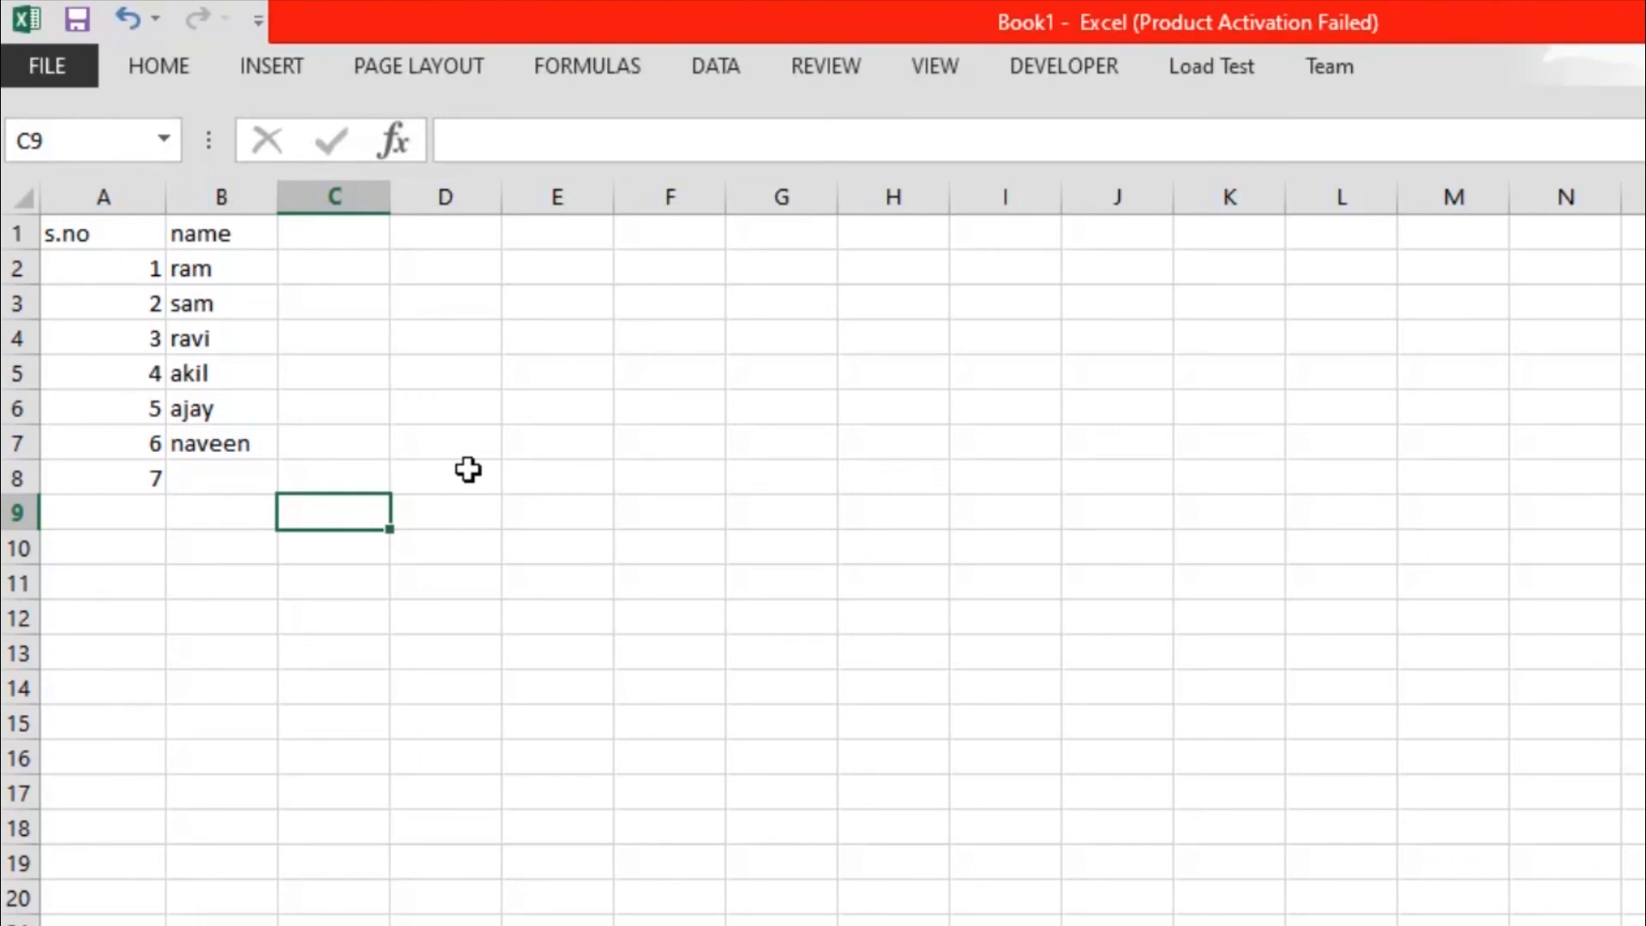
key("Return")
type("3")
key("Return")
type("4")
key("Return")
type("5")
key("Return")
type("6")
key("Return")
left_click(473, 498)
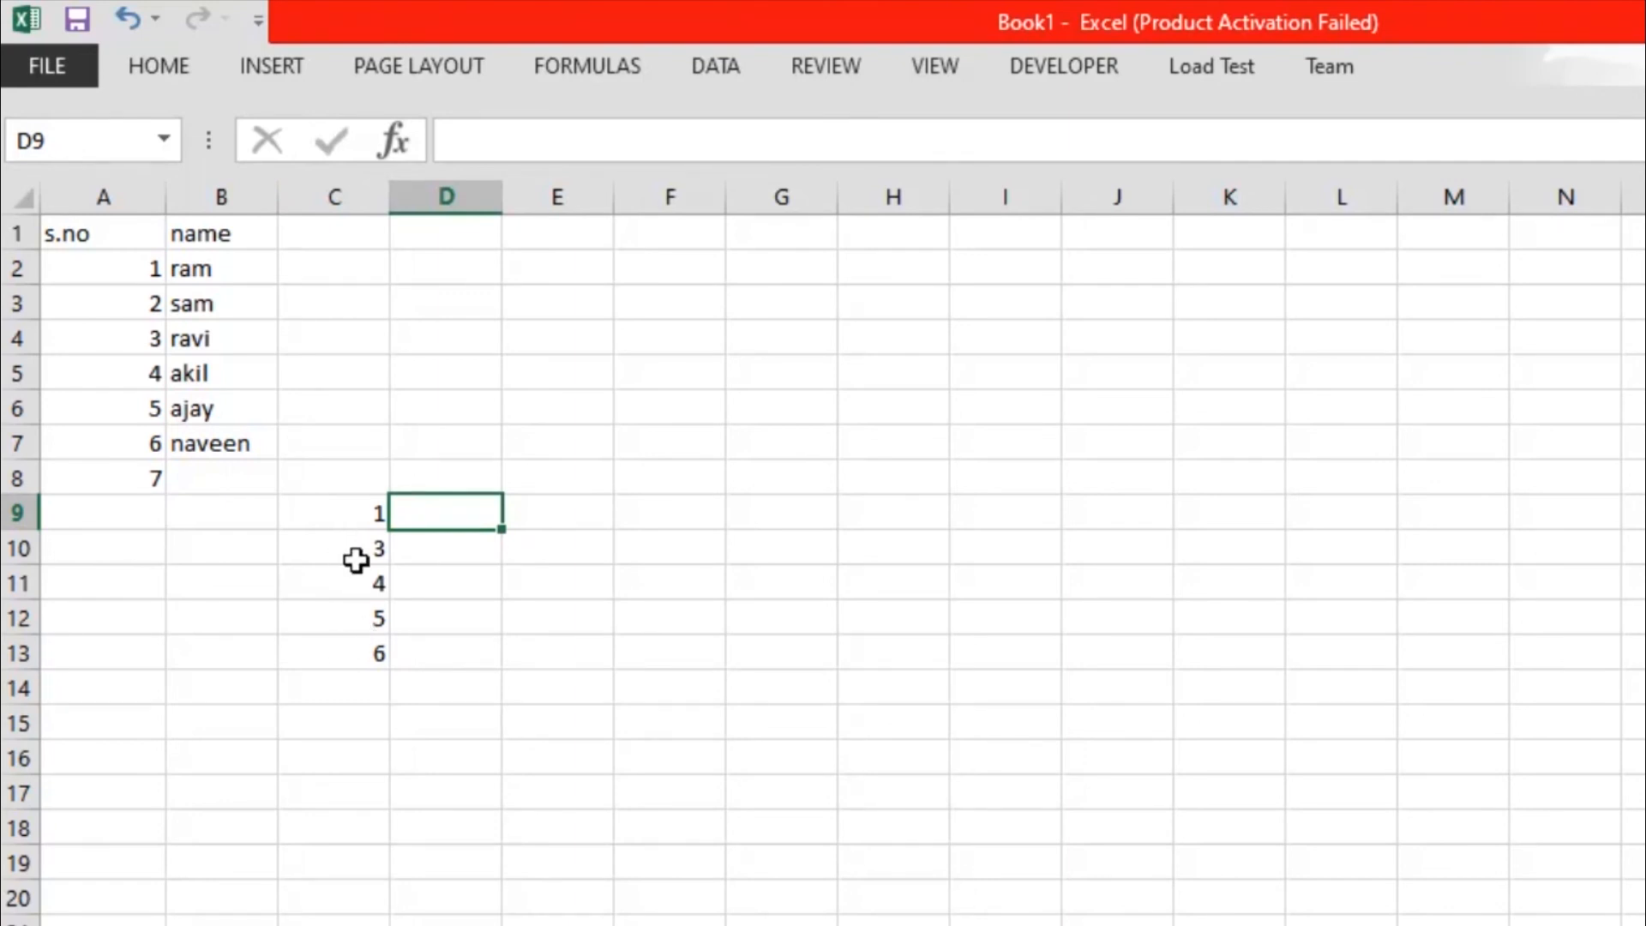
Step: Insert a blank cell at C10 with the cells below shifted down, and enter 2 in it
left_click(334, 546)
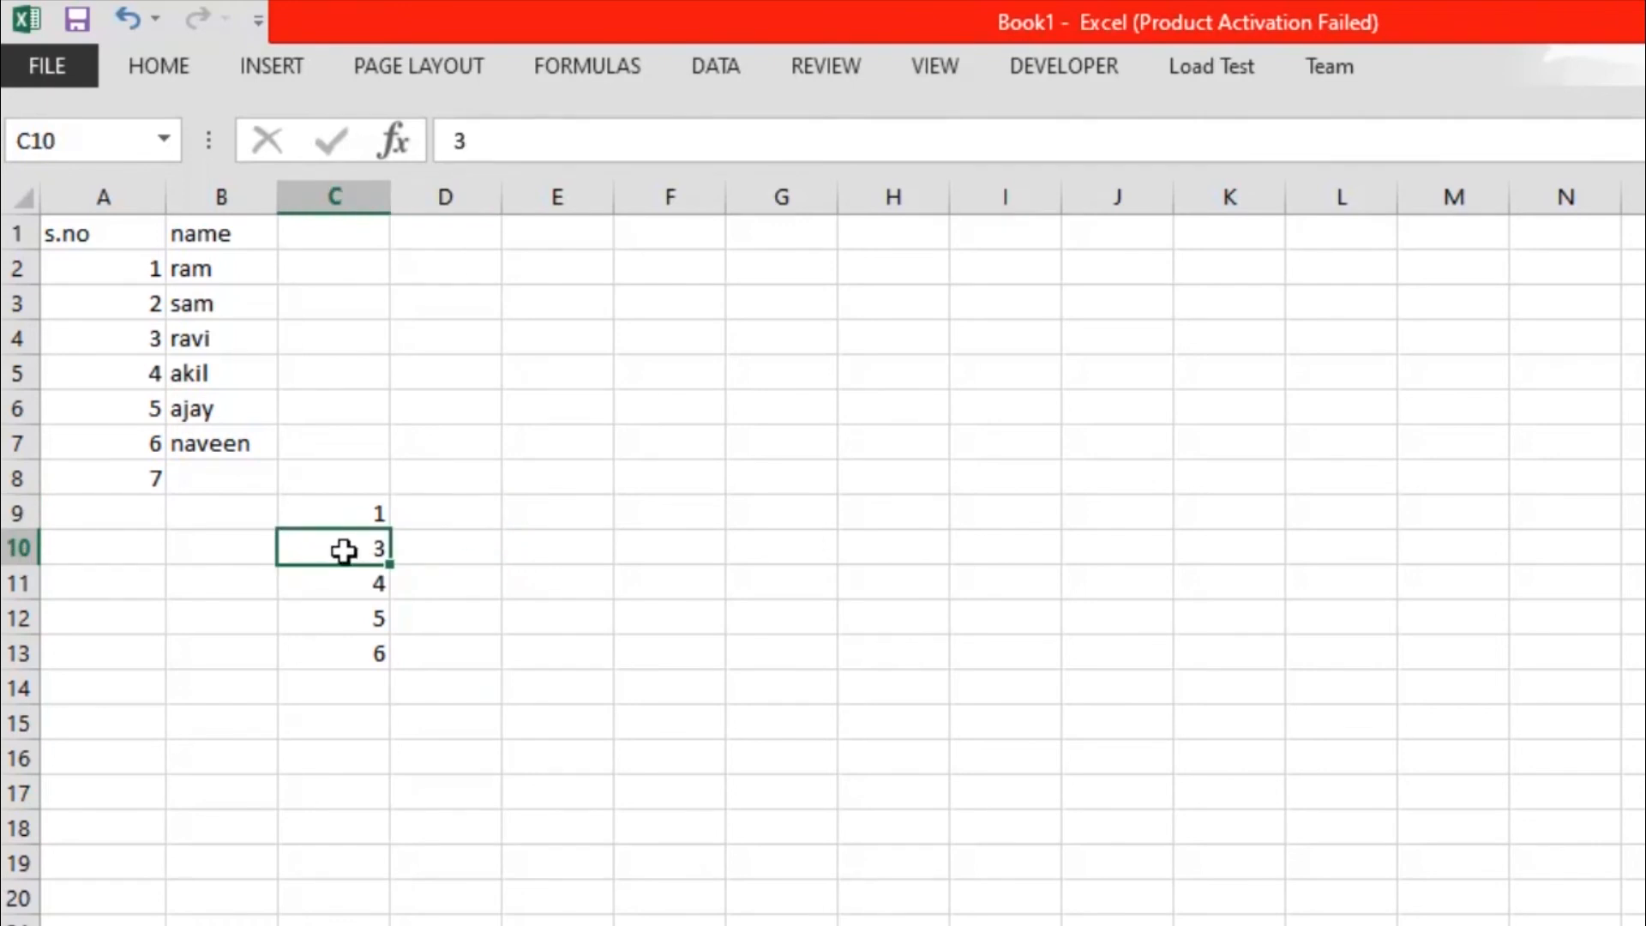
right_click(346, 553)
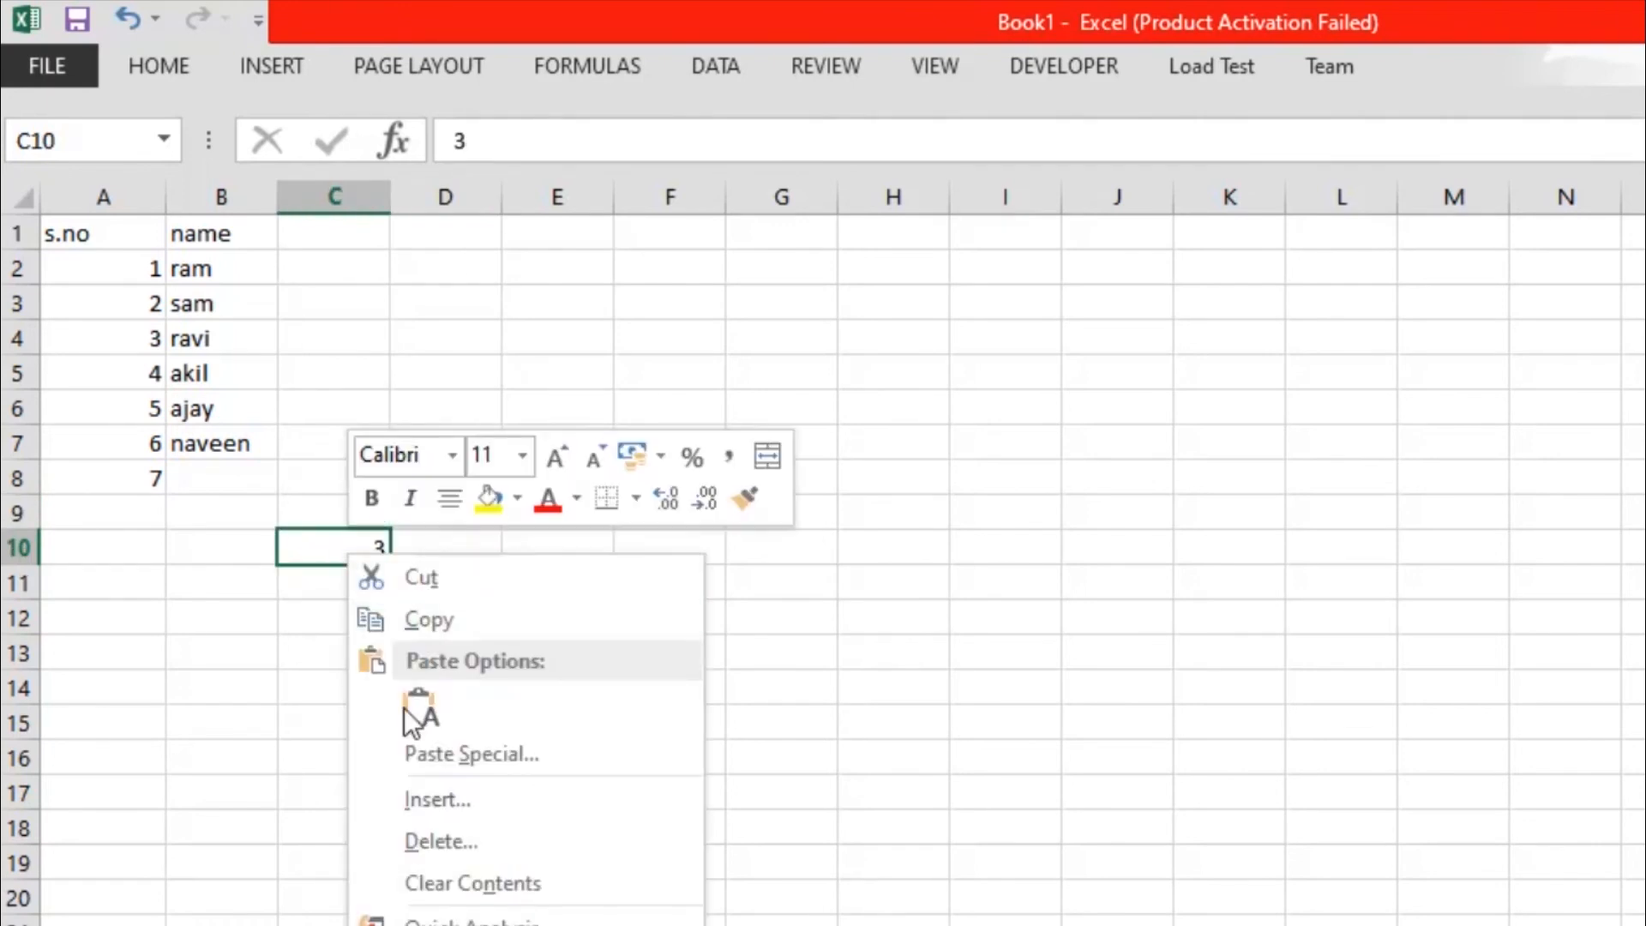
left_click(486, 799)
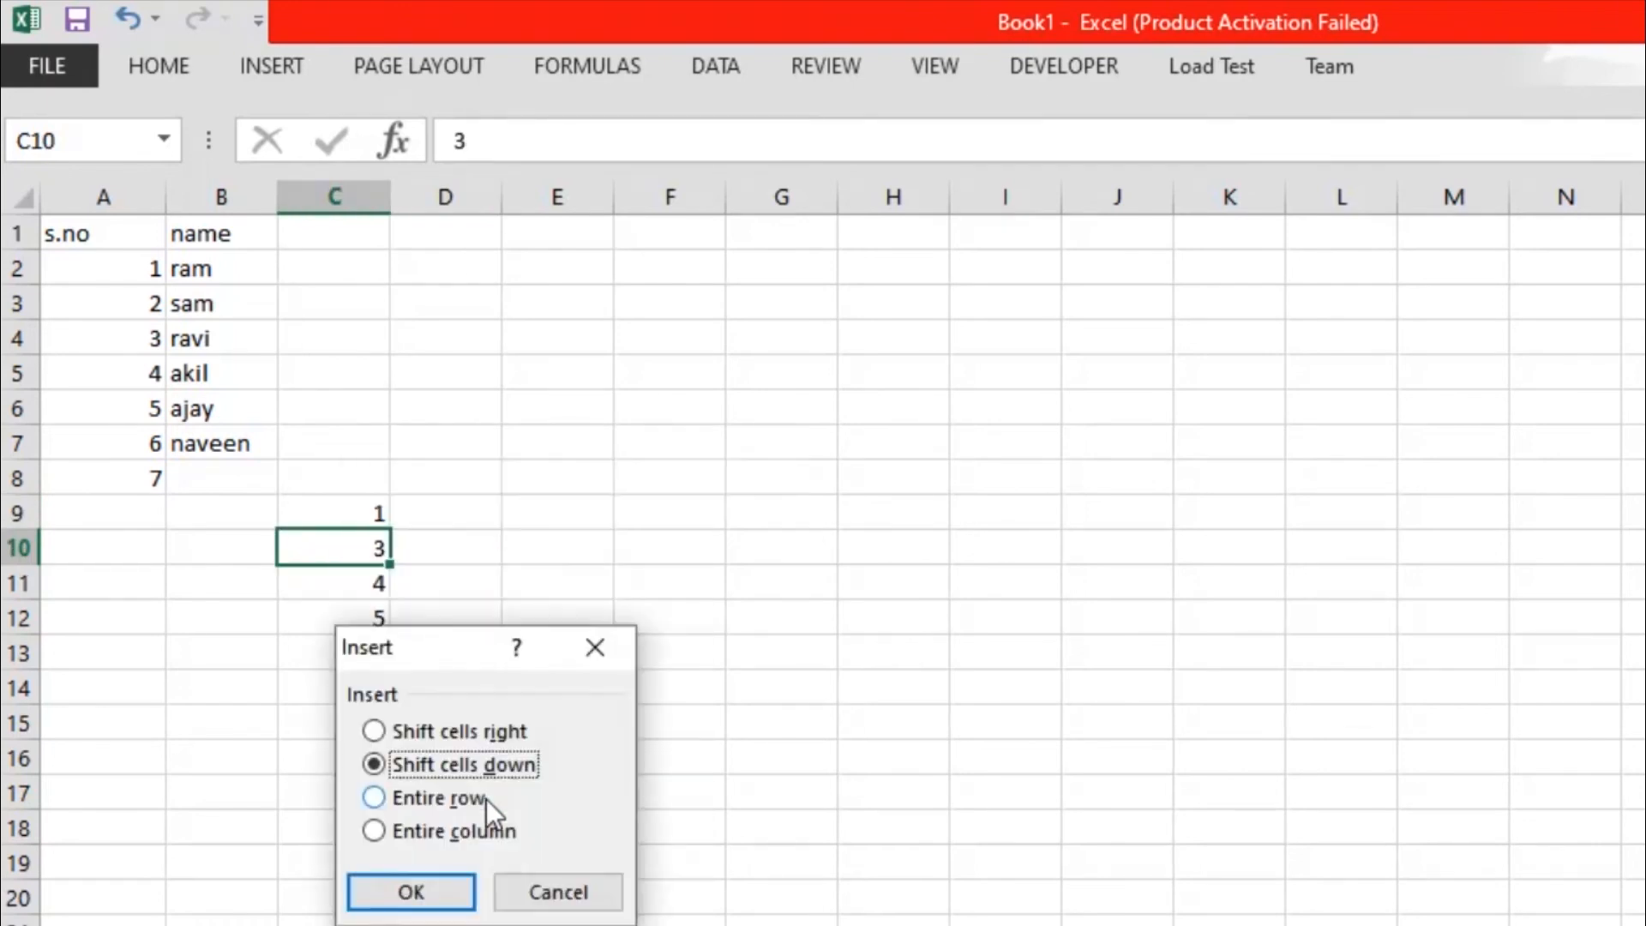
left_click(429, 892)
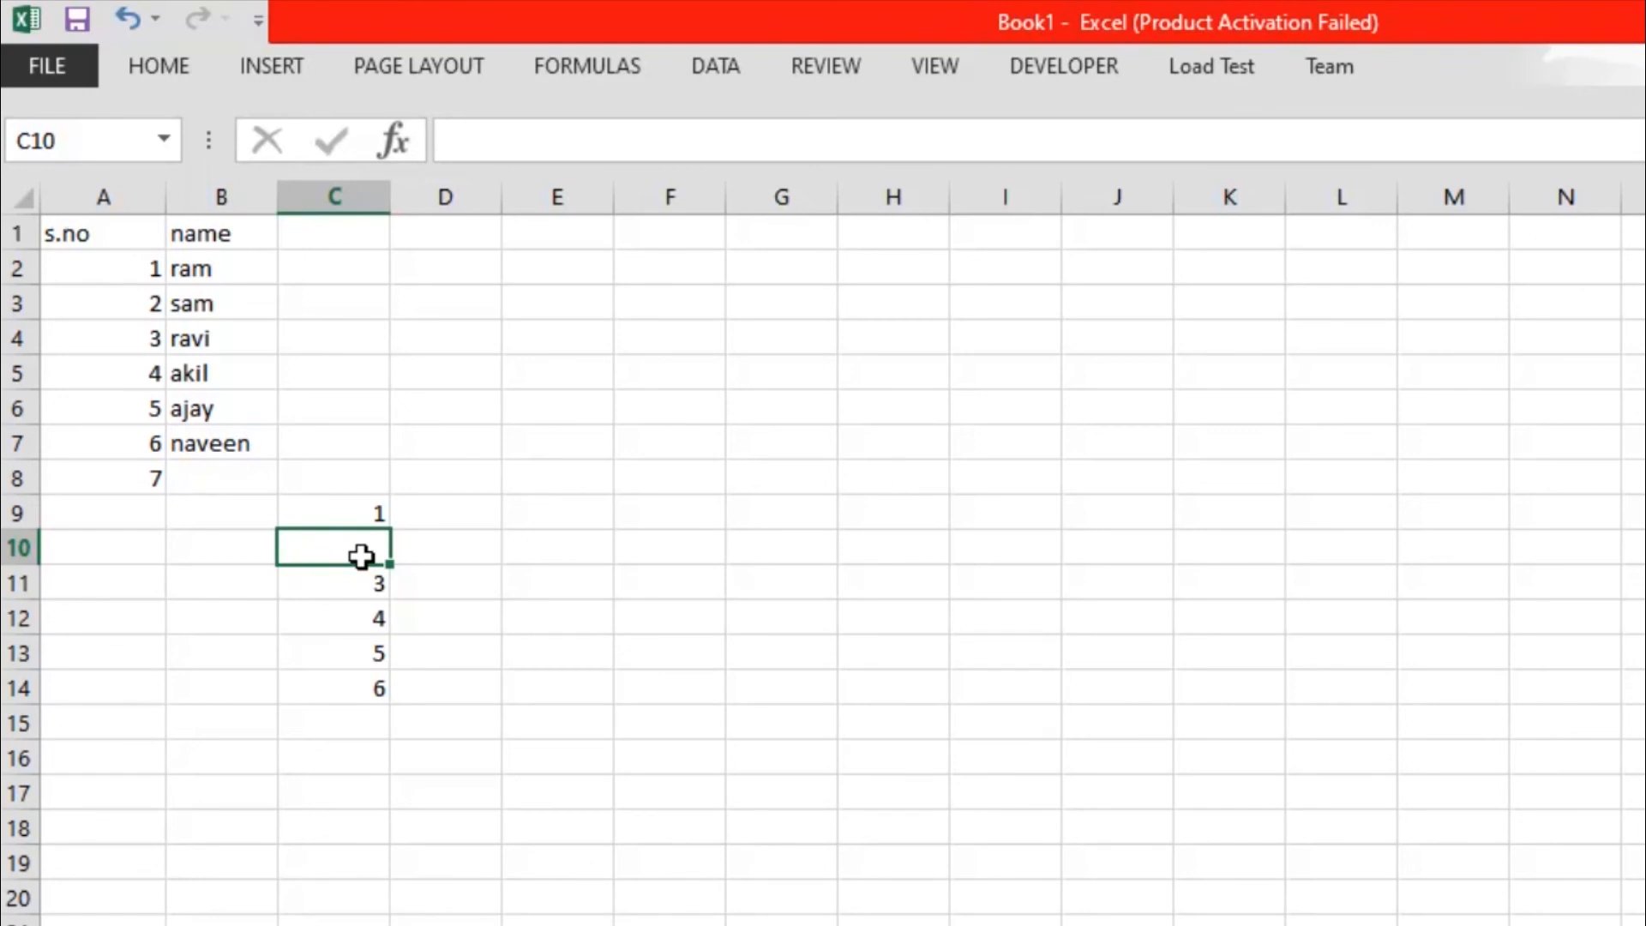
type("2")
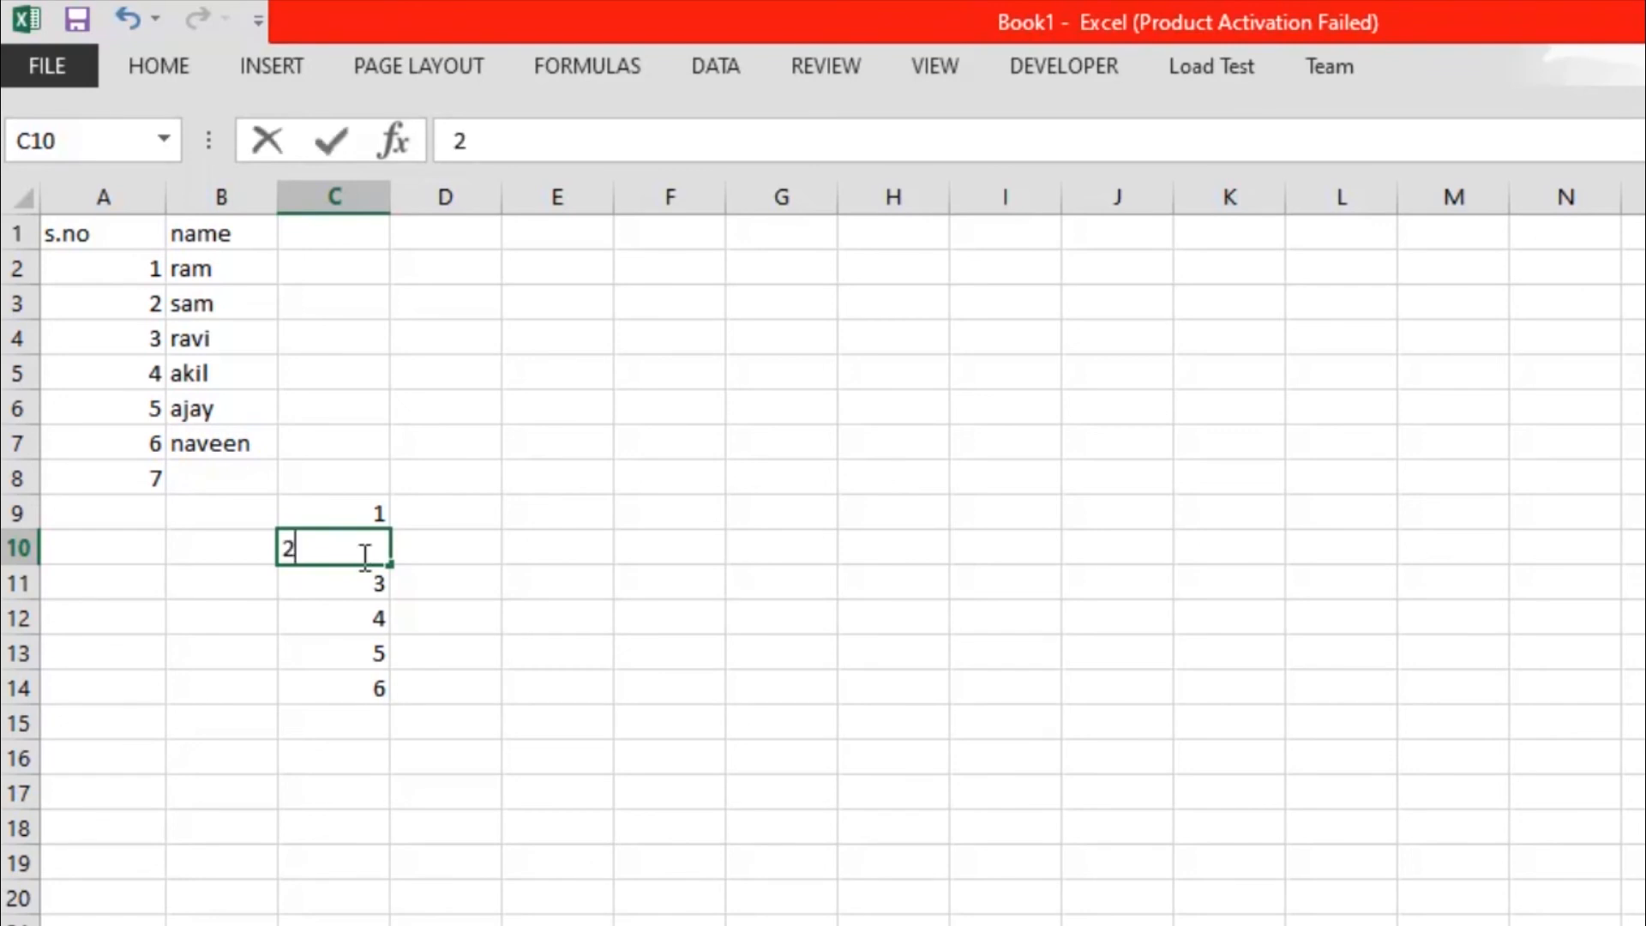
left_click(635, 591)
left_click(442, 610)
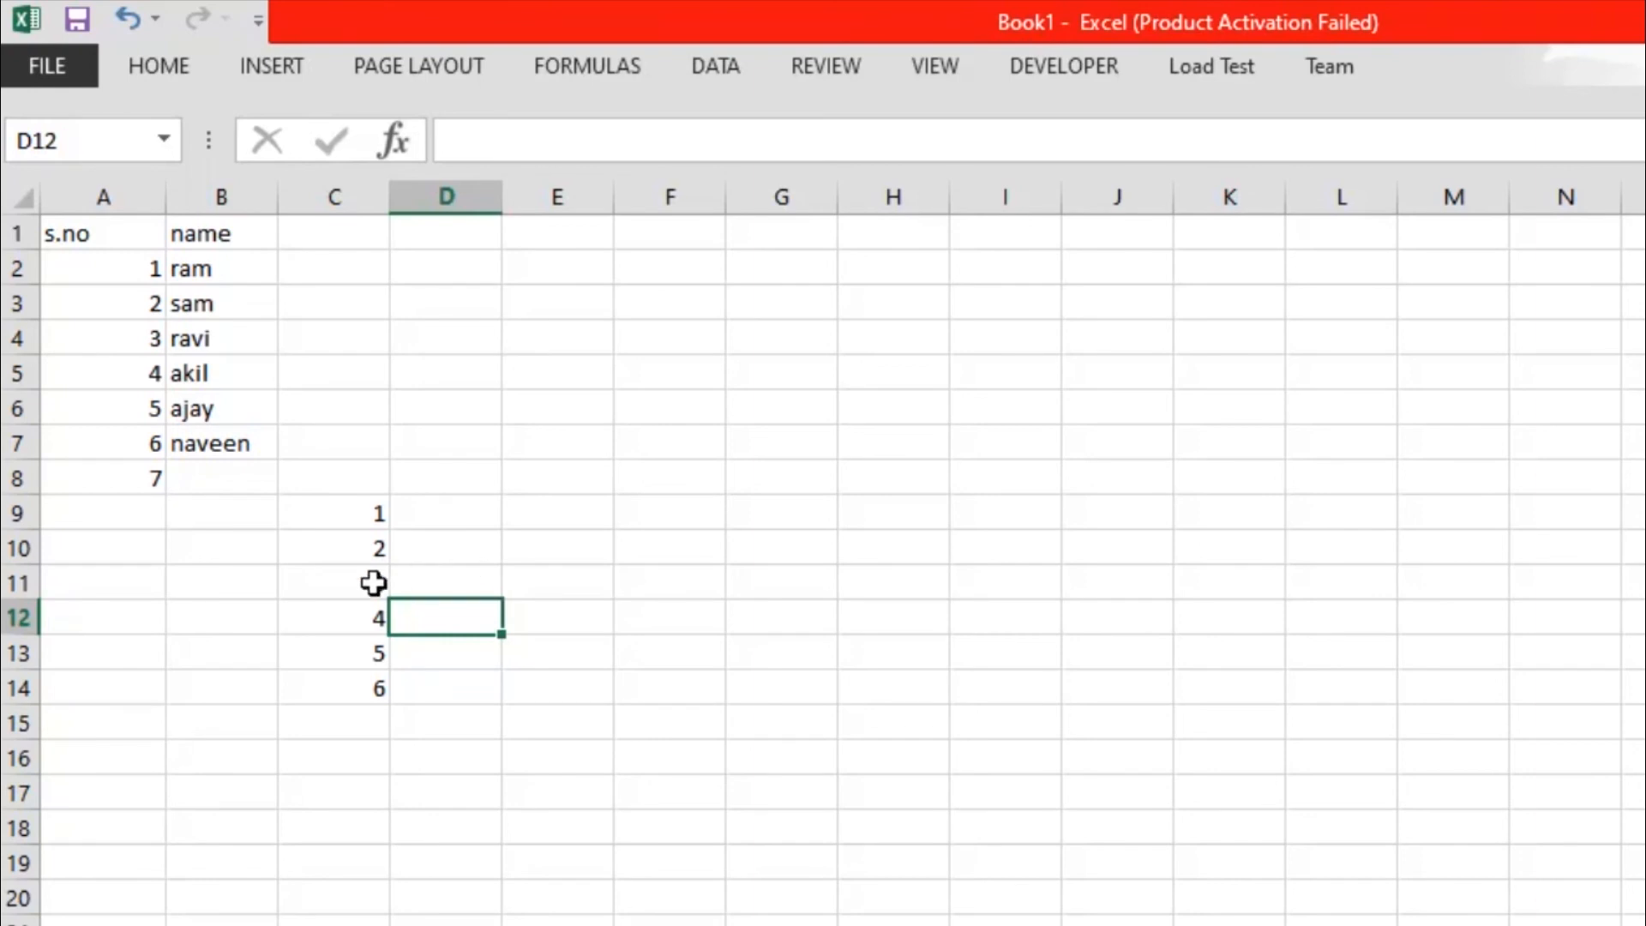
Step: Insert blank cells at C11:C14 with the existing cells shifted right, and undo the insertion
left_click_drag(334, 583, 362, 687)
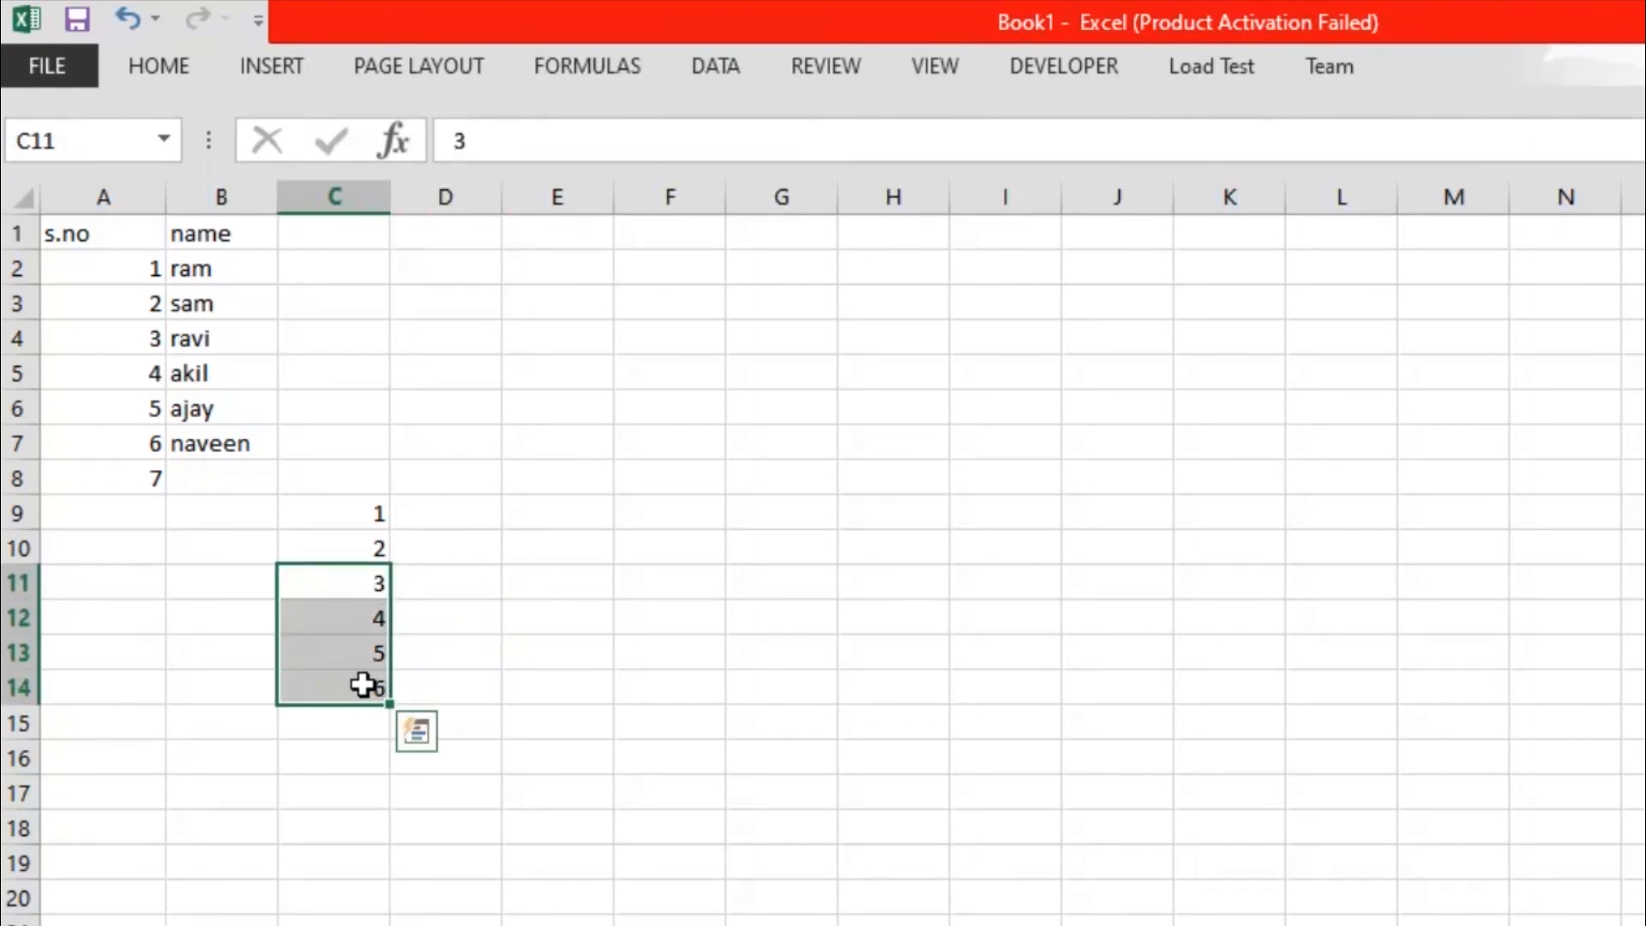
right_click(356, 638)
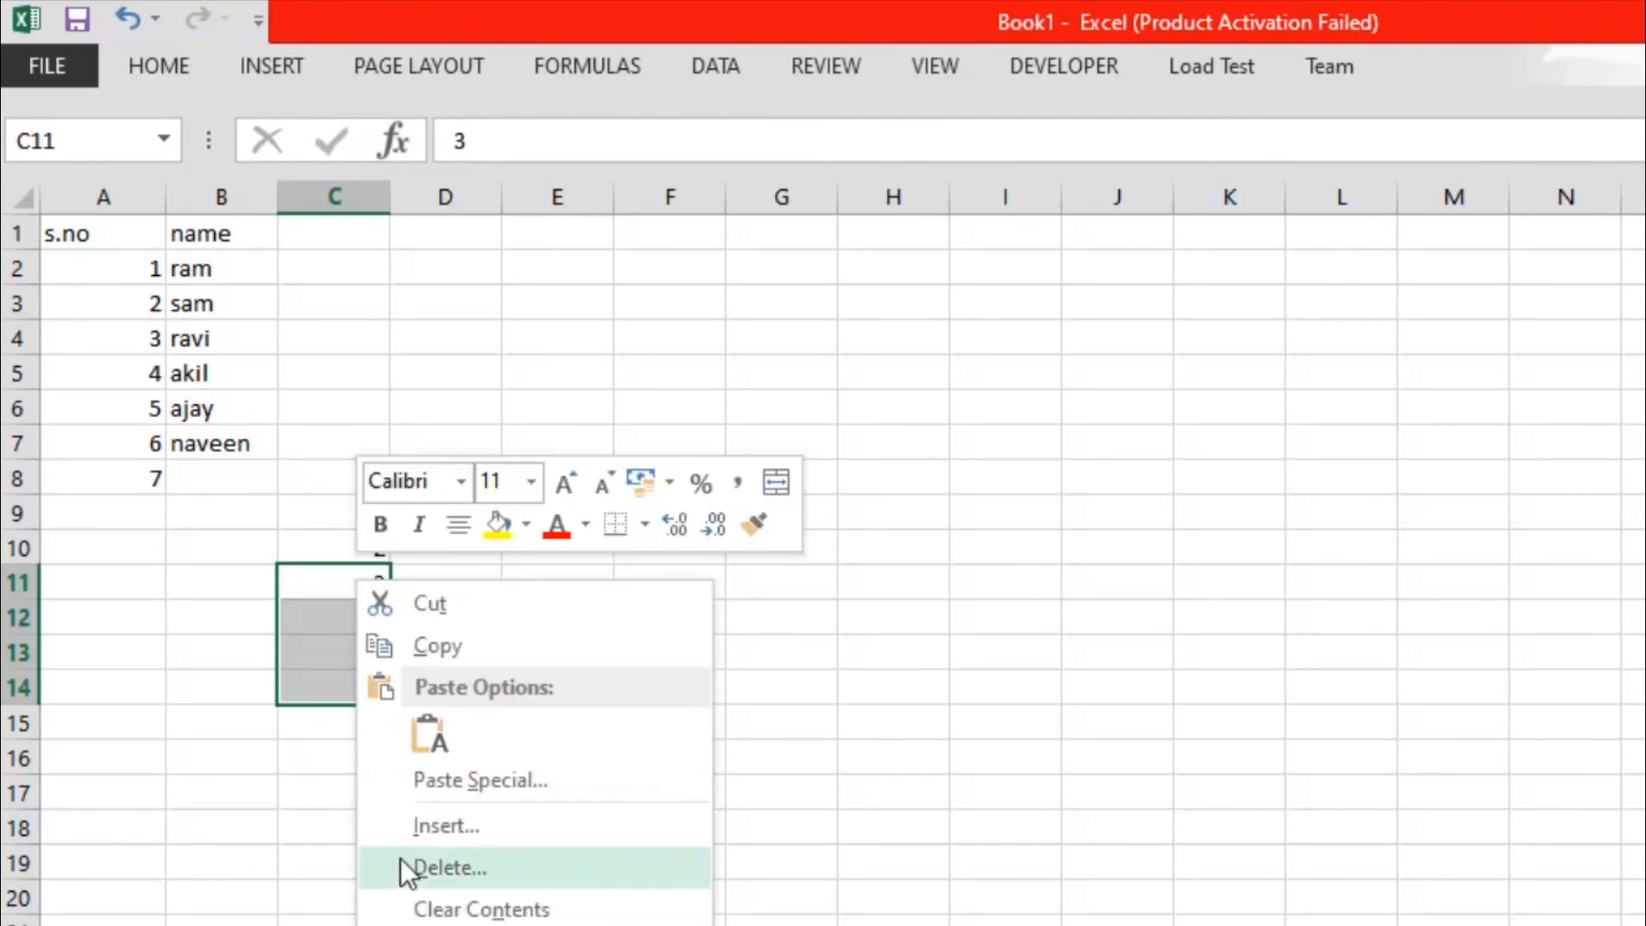
left_click(468, 826)
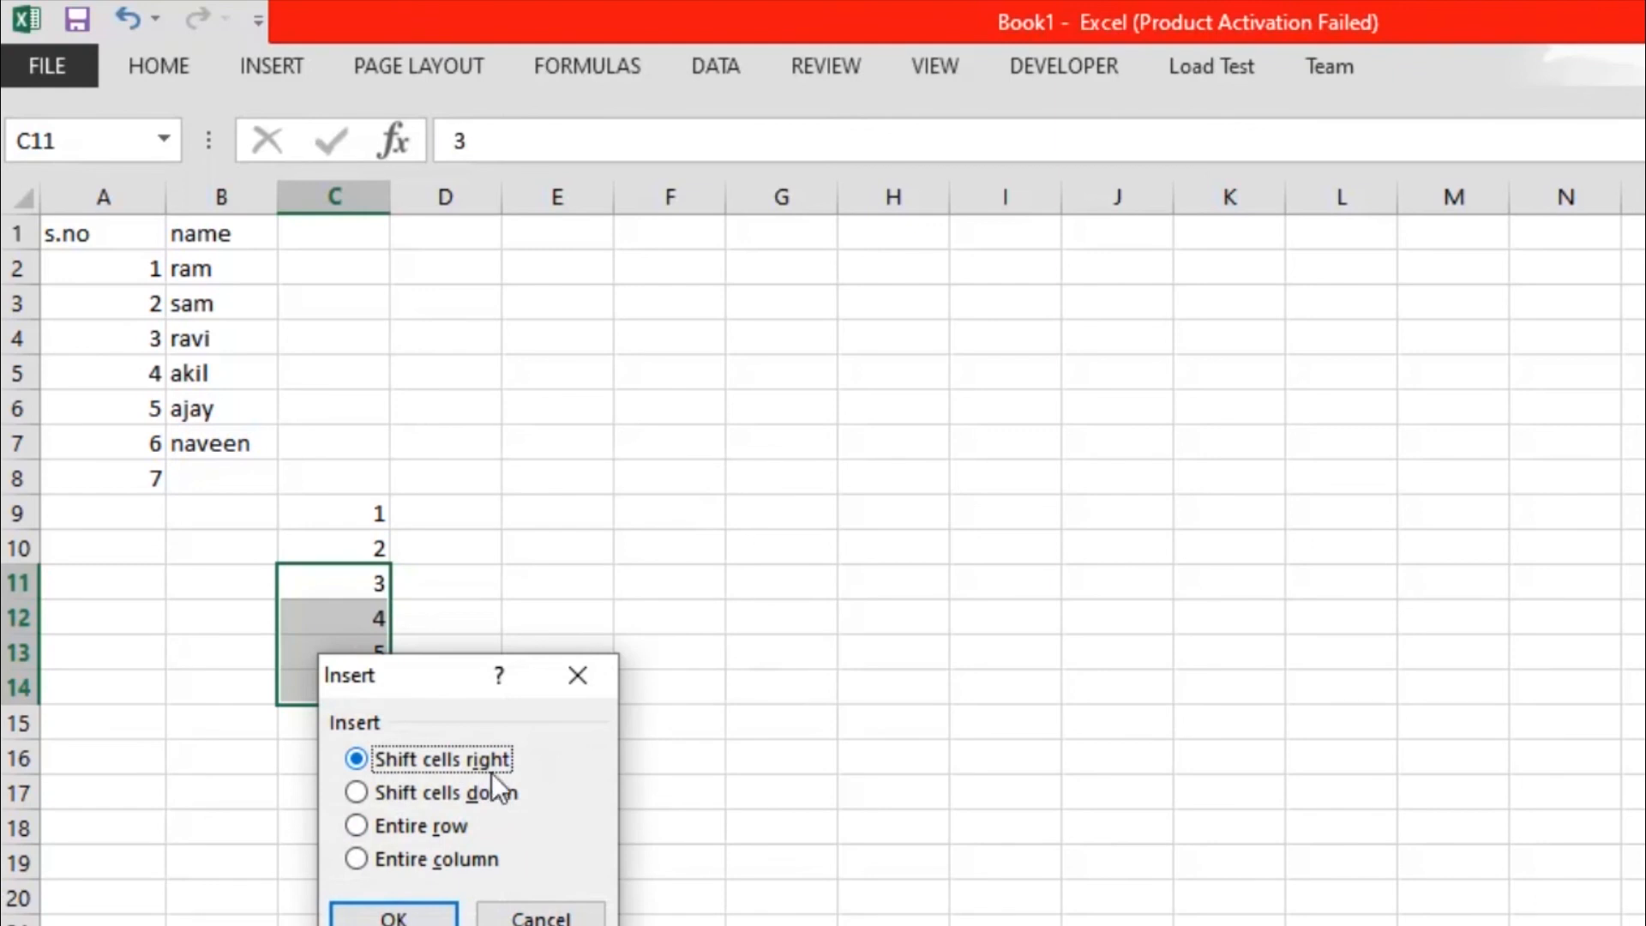
left_click(414, 913)
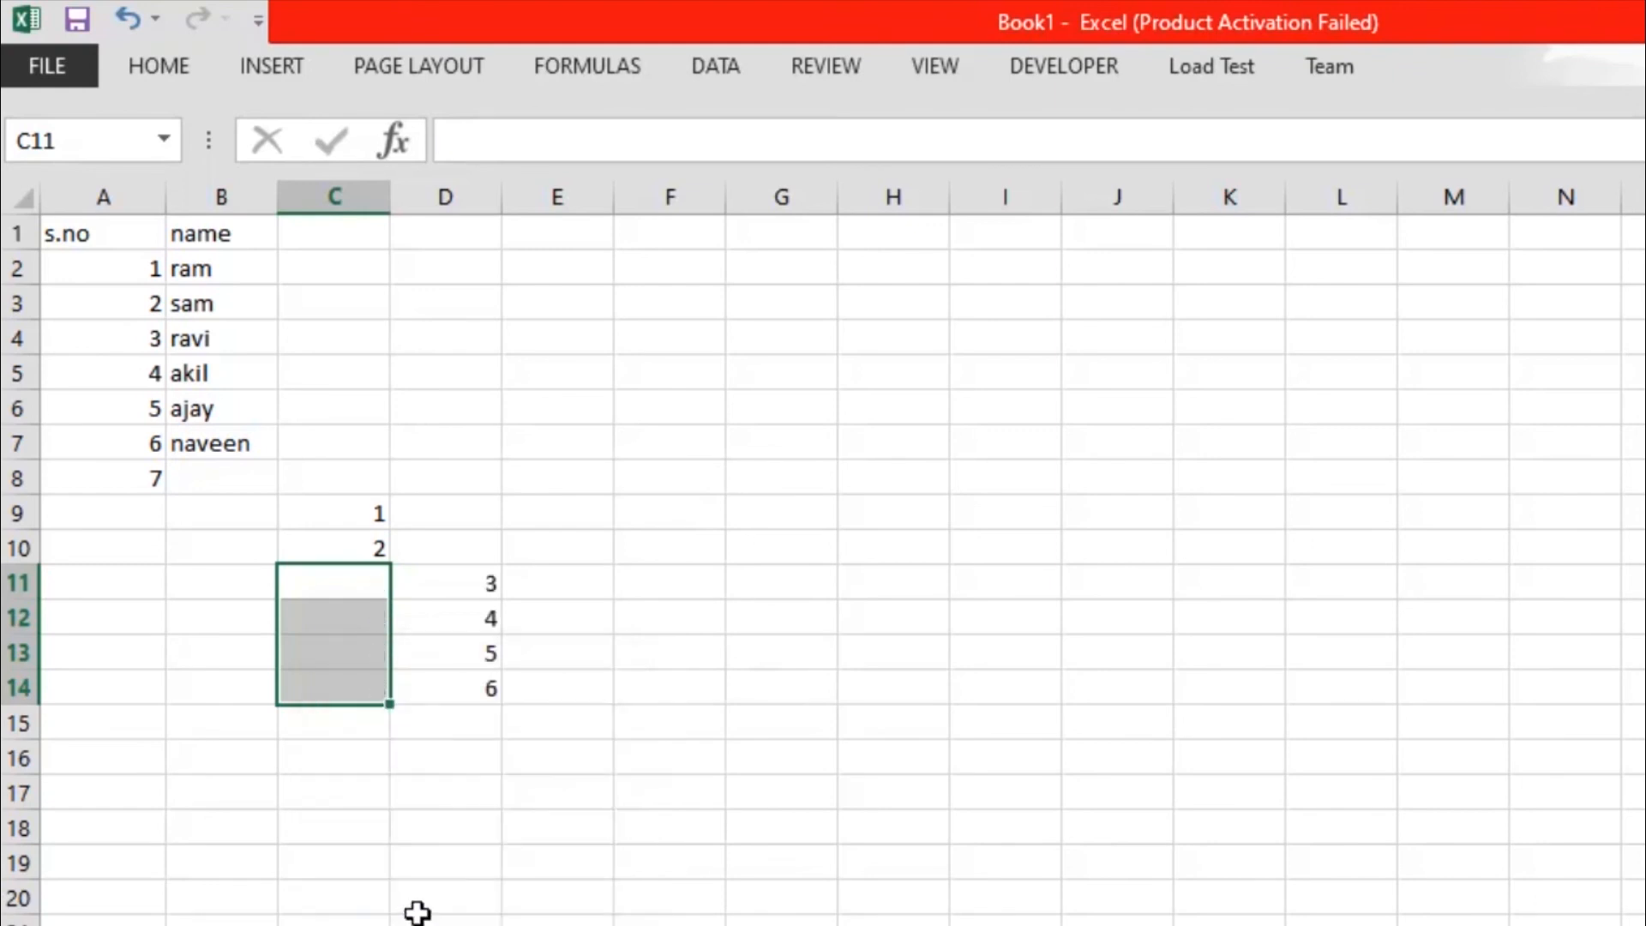
left_click(660, 749)
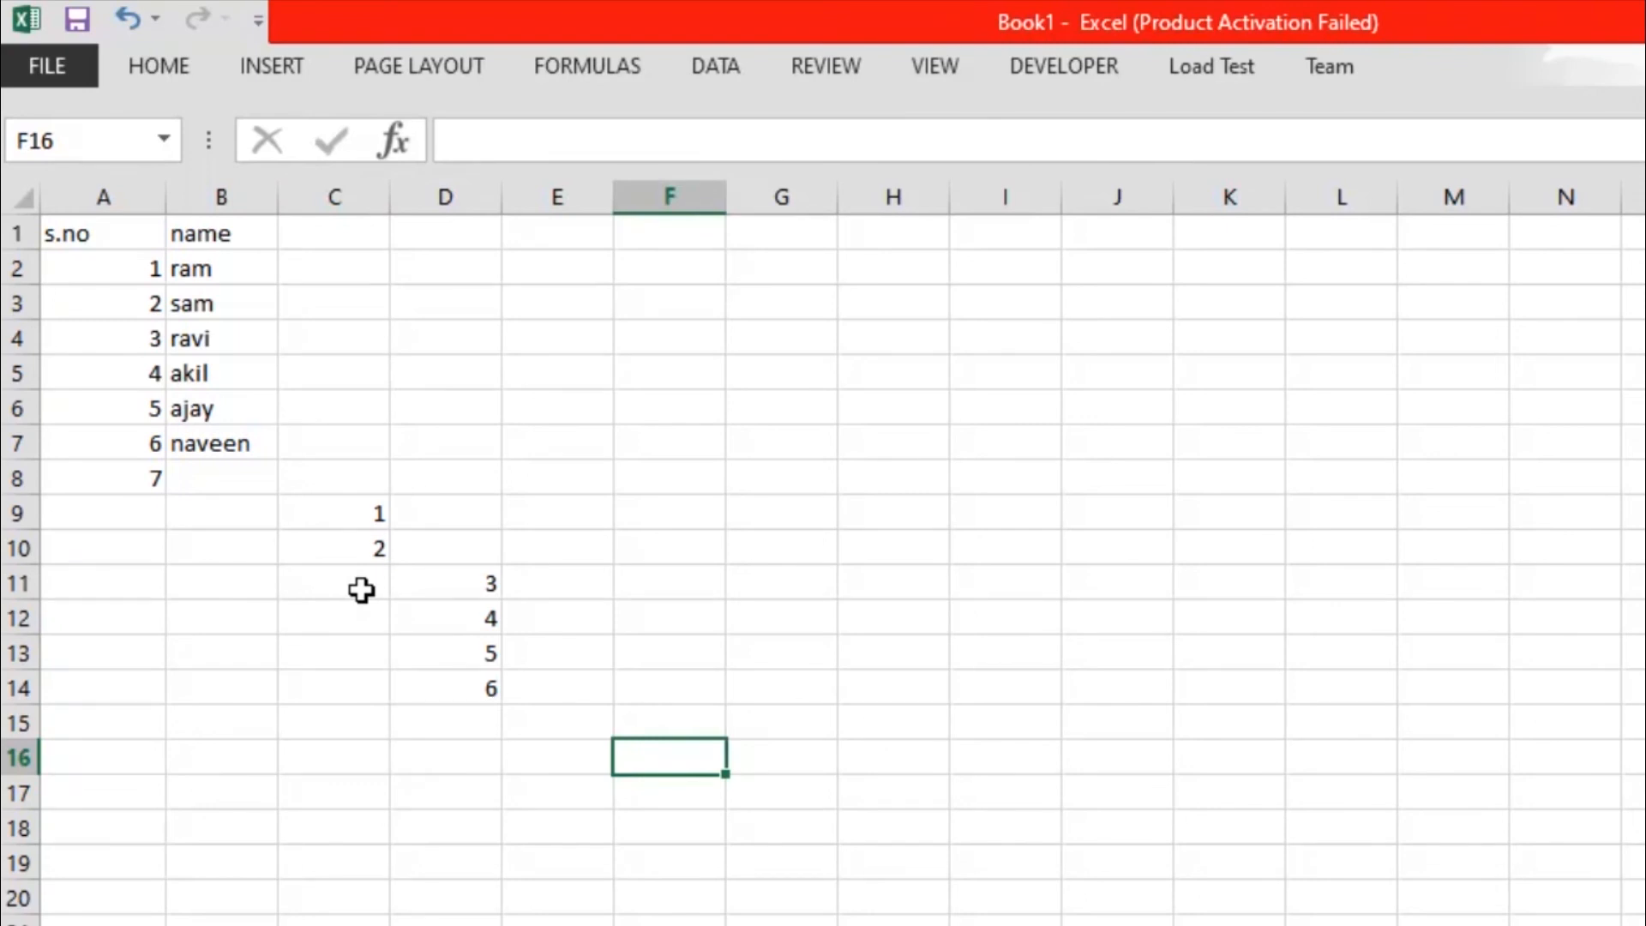
key("ctrl+z")
left_click(541, 591)
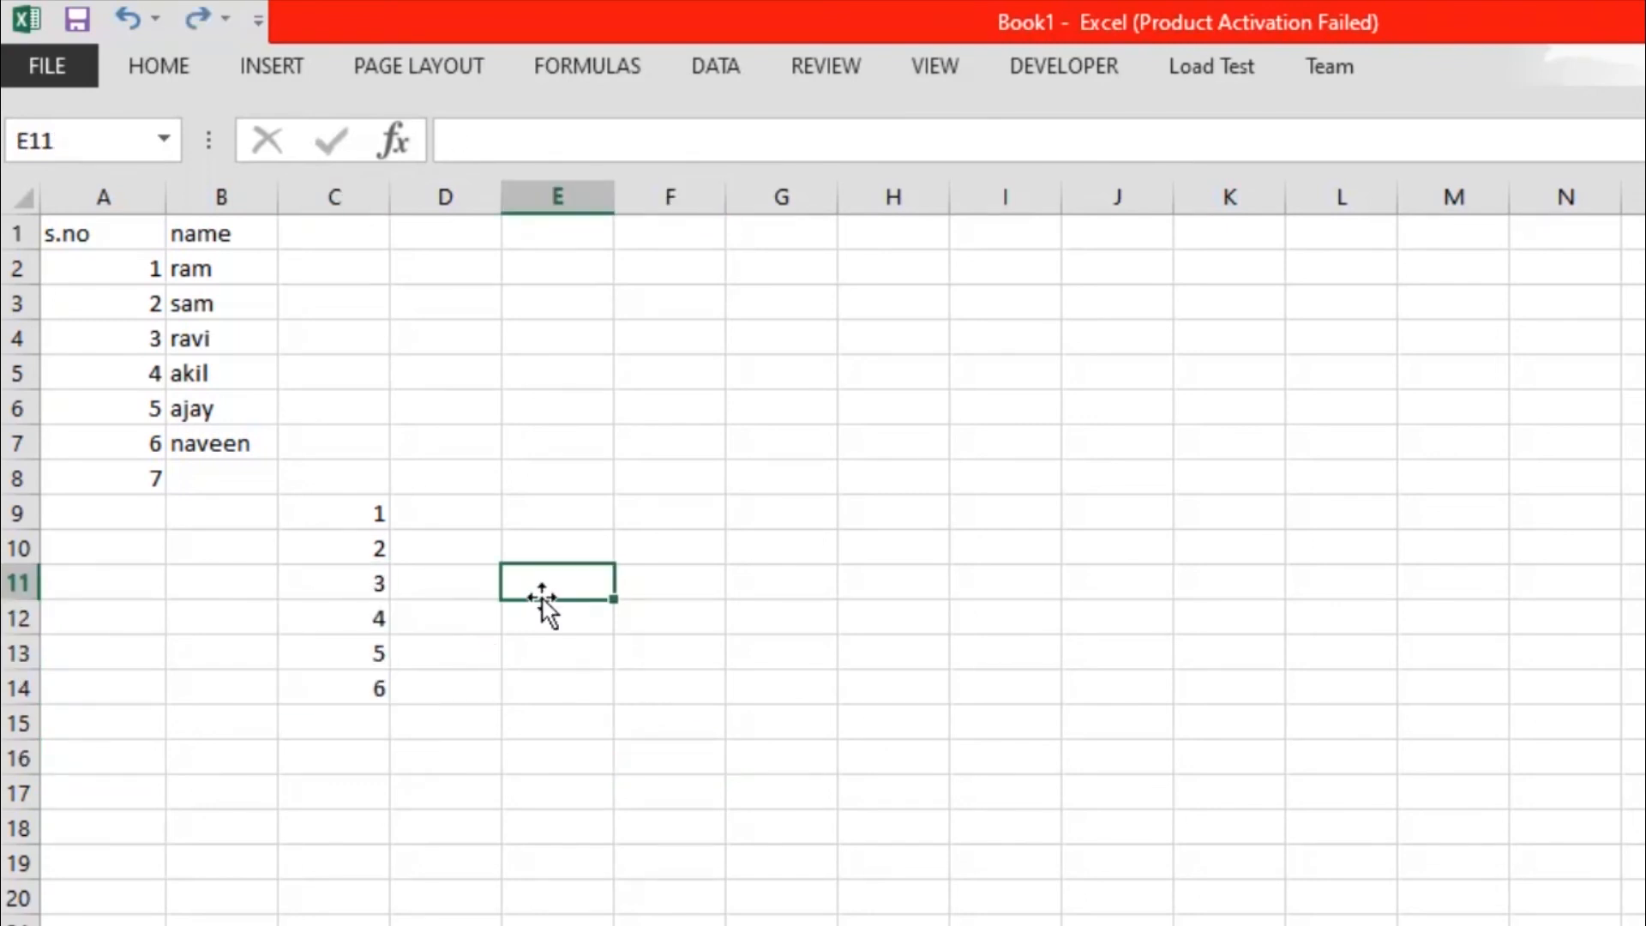
Step: Clear the contents of cell C10 in the number column
left_click(359, 548)
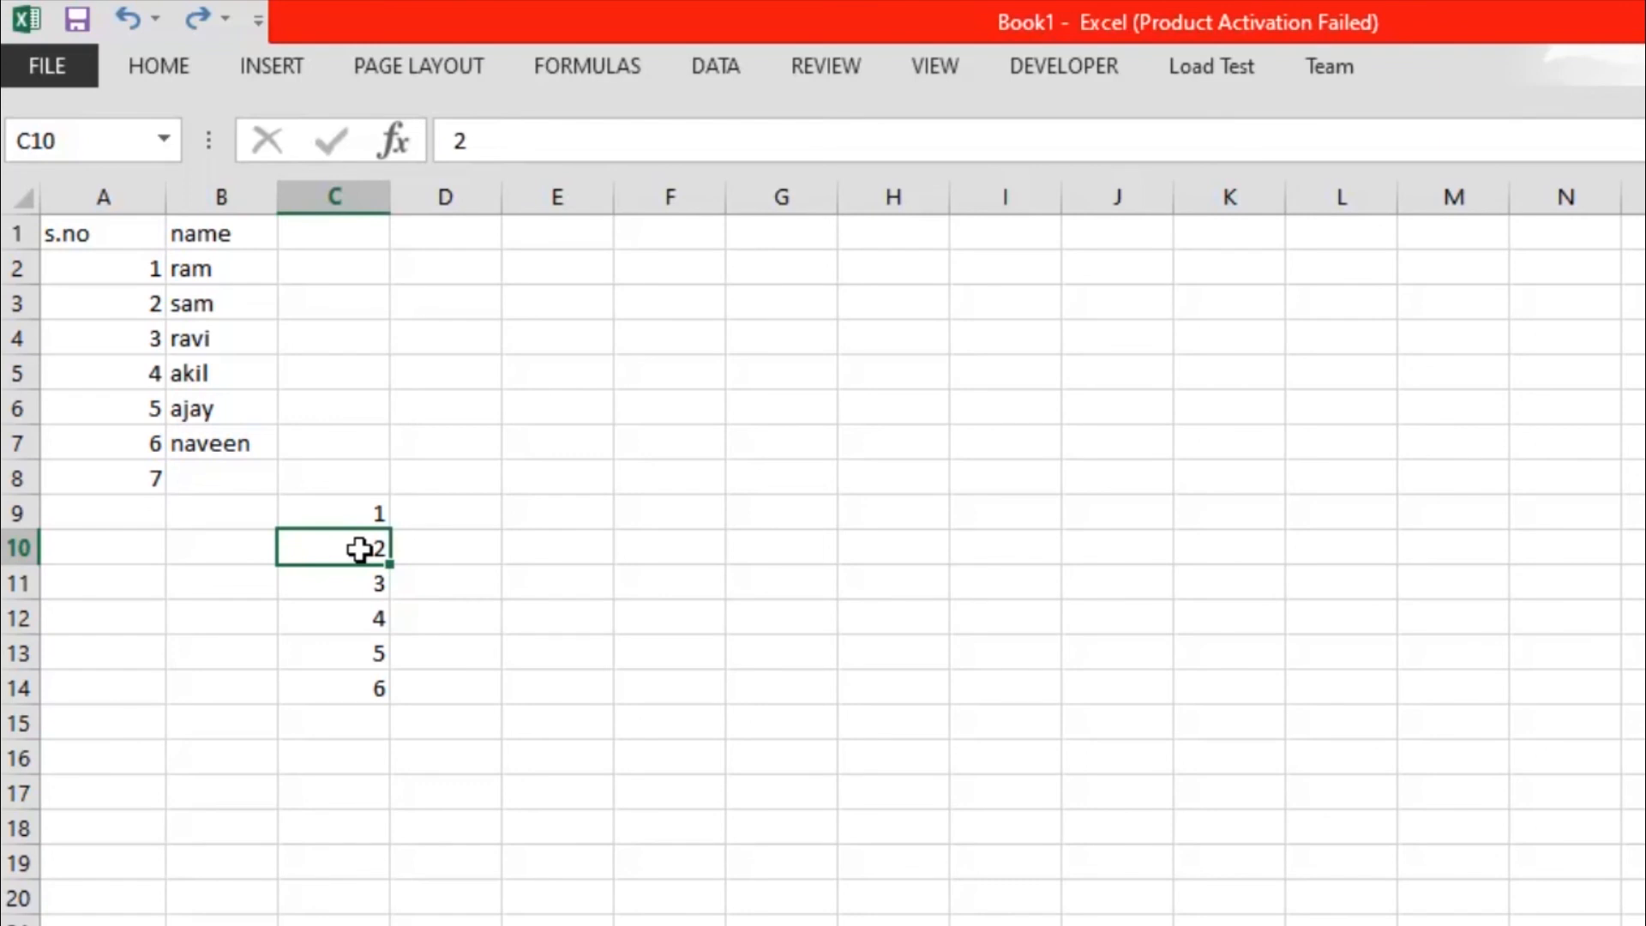
key("Delete")
left_click(249, 614)
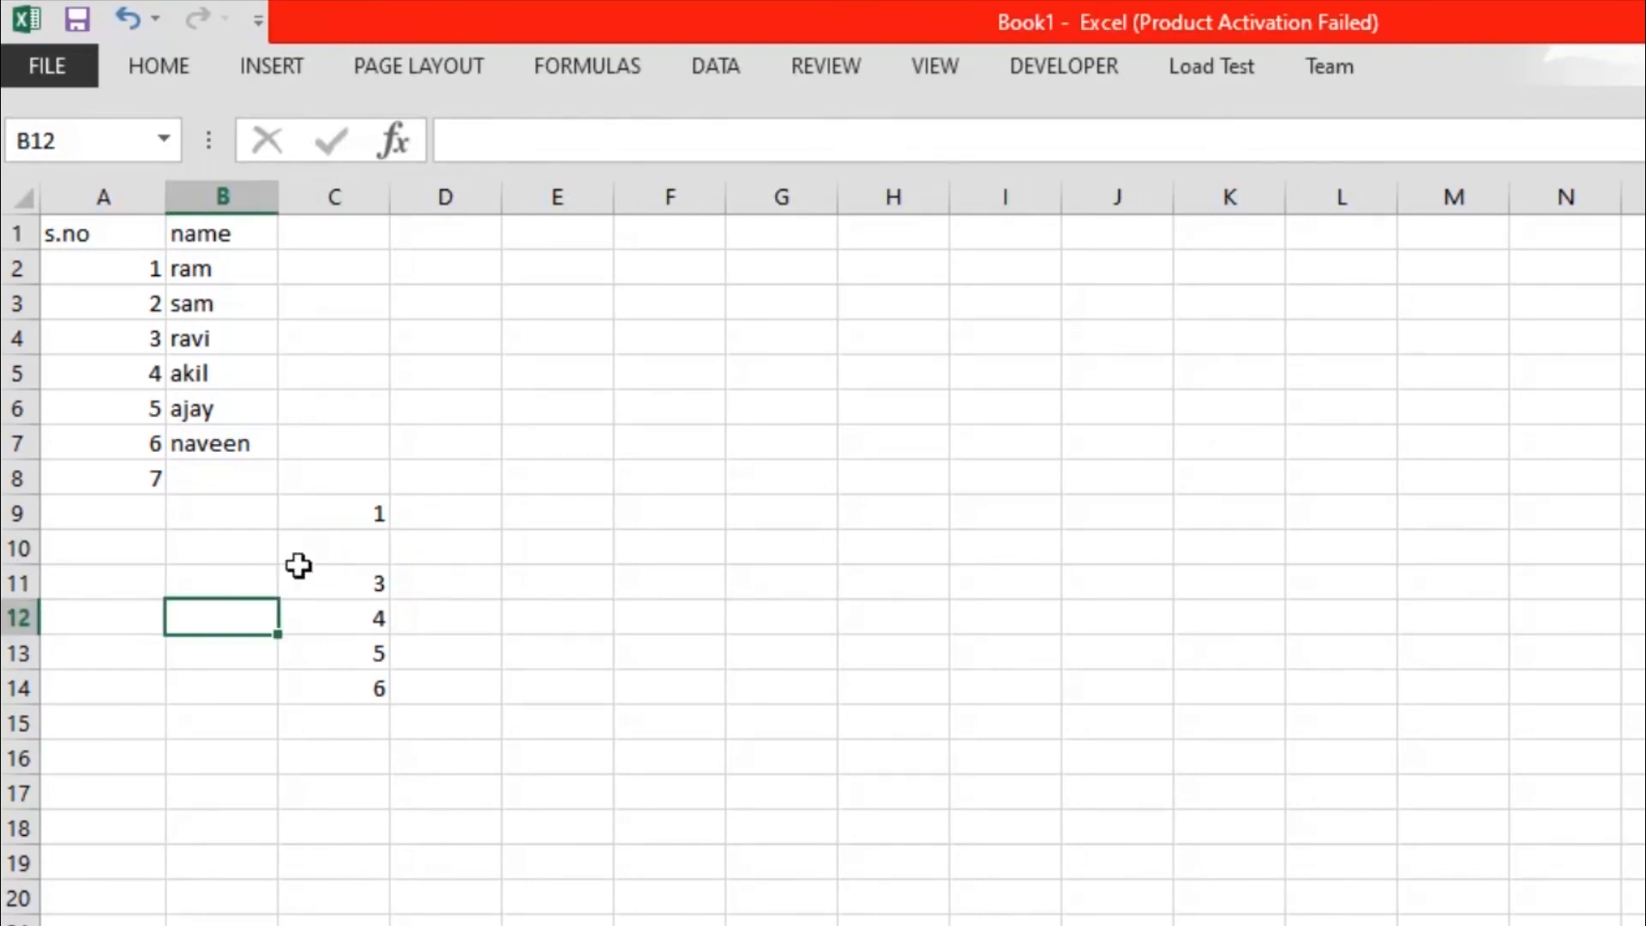
left_click(258, 446)
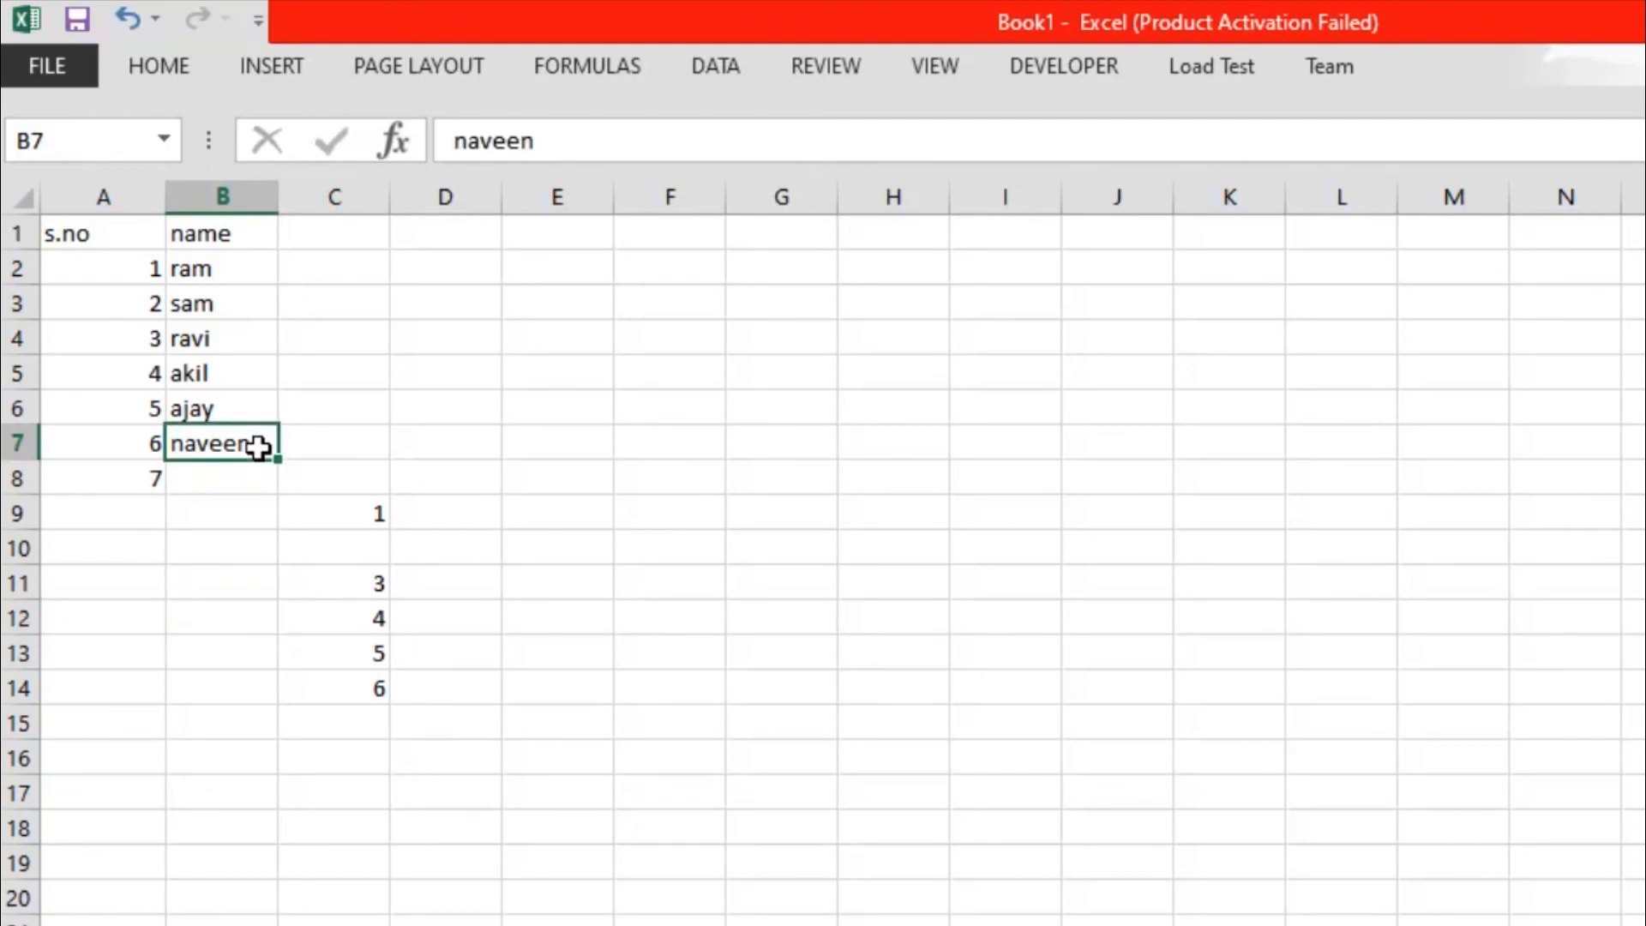
type("a")
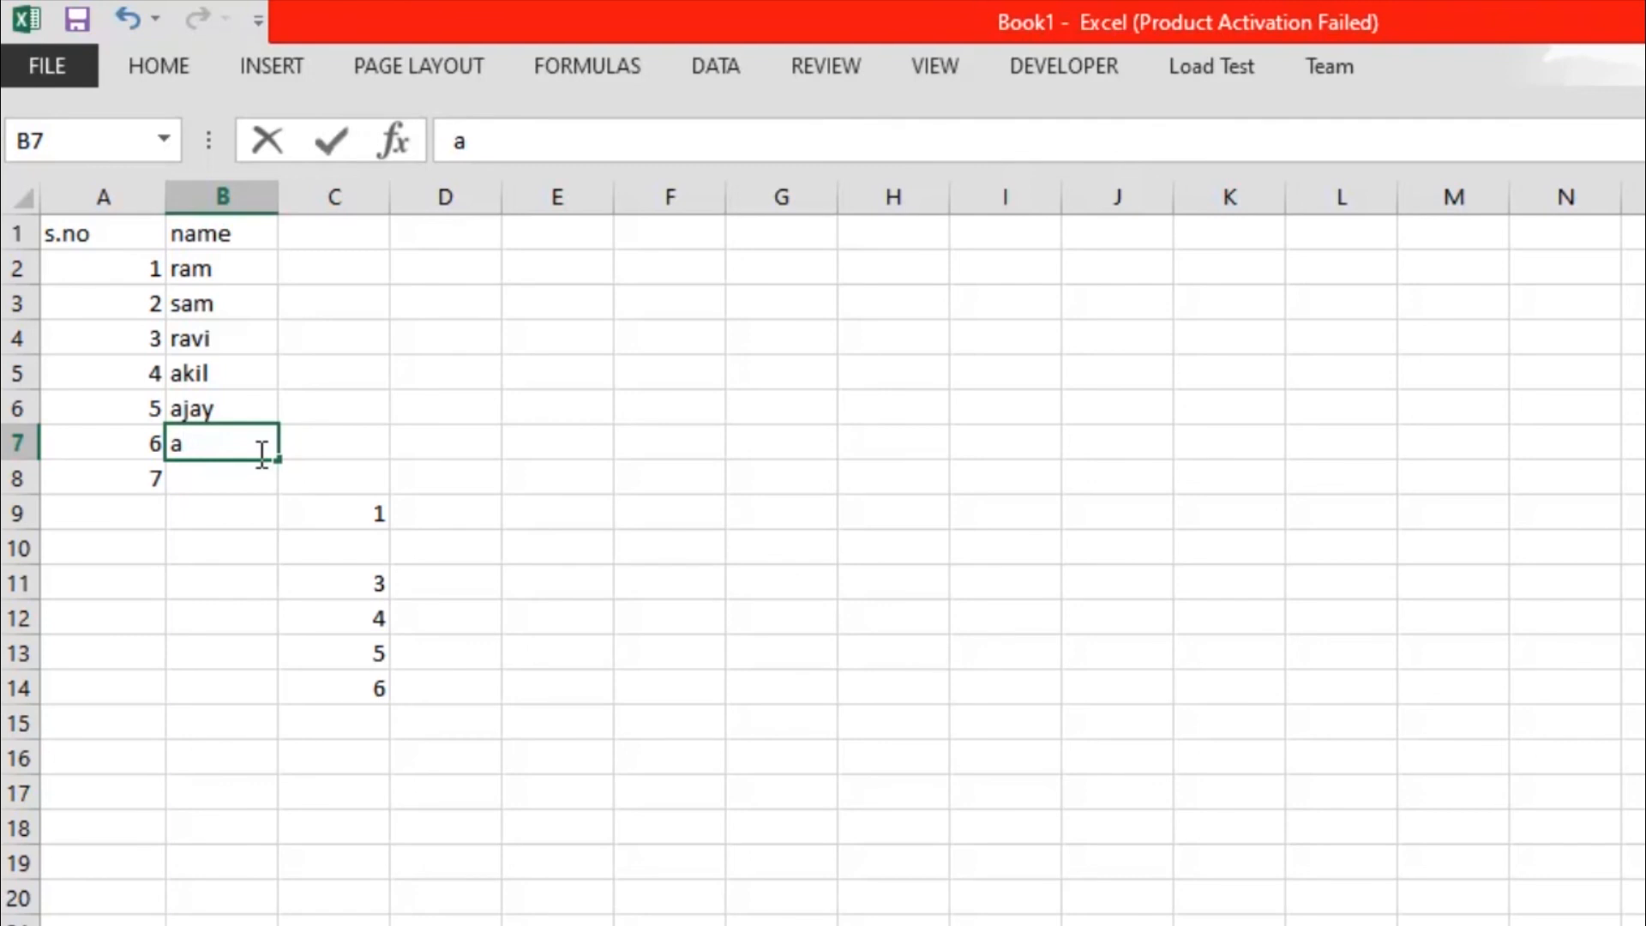
key("Escape")
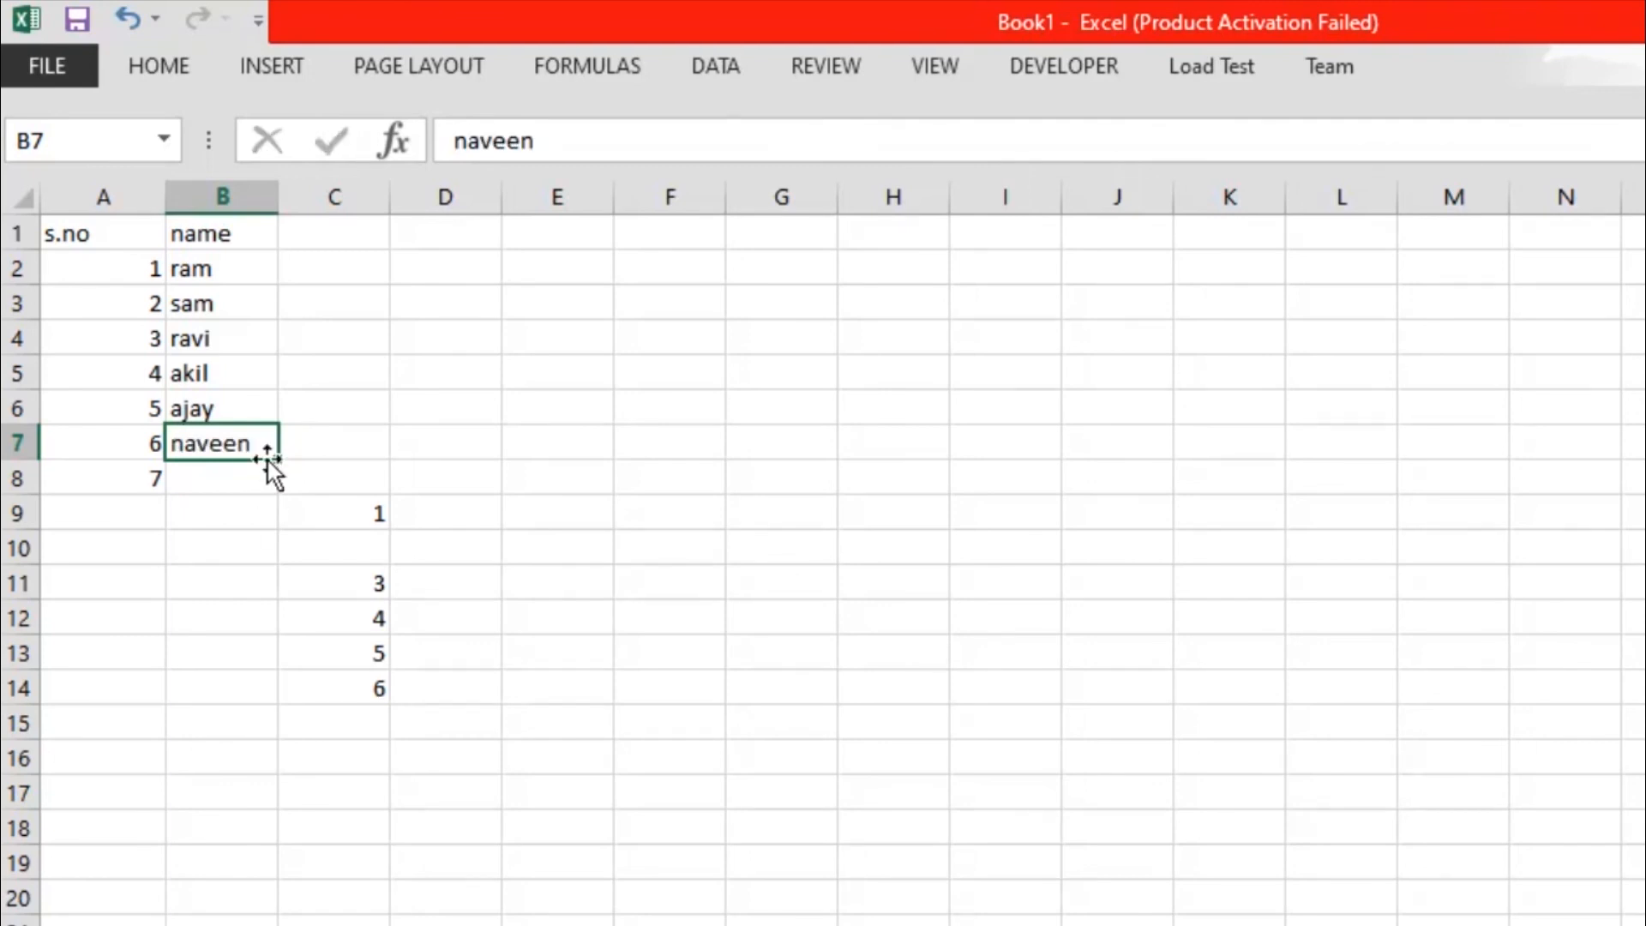
Step: Append the letter "a" to the existing name in cell B7 without replacing the rest of the entry
double_click(266, 443)
type("a")
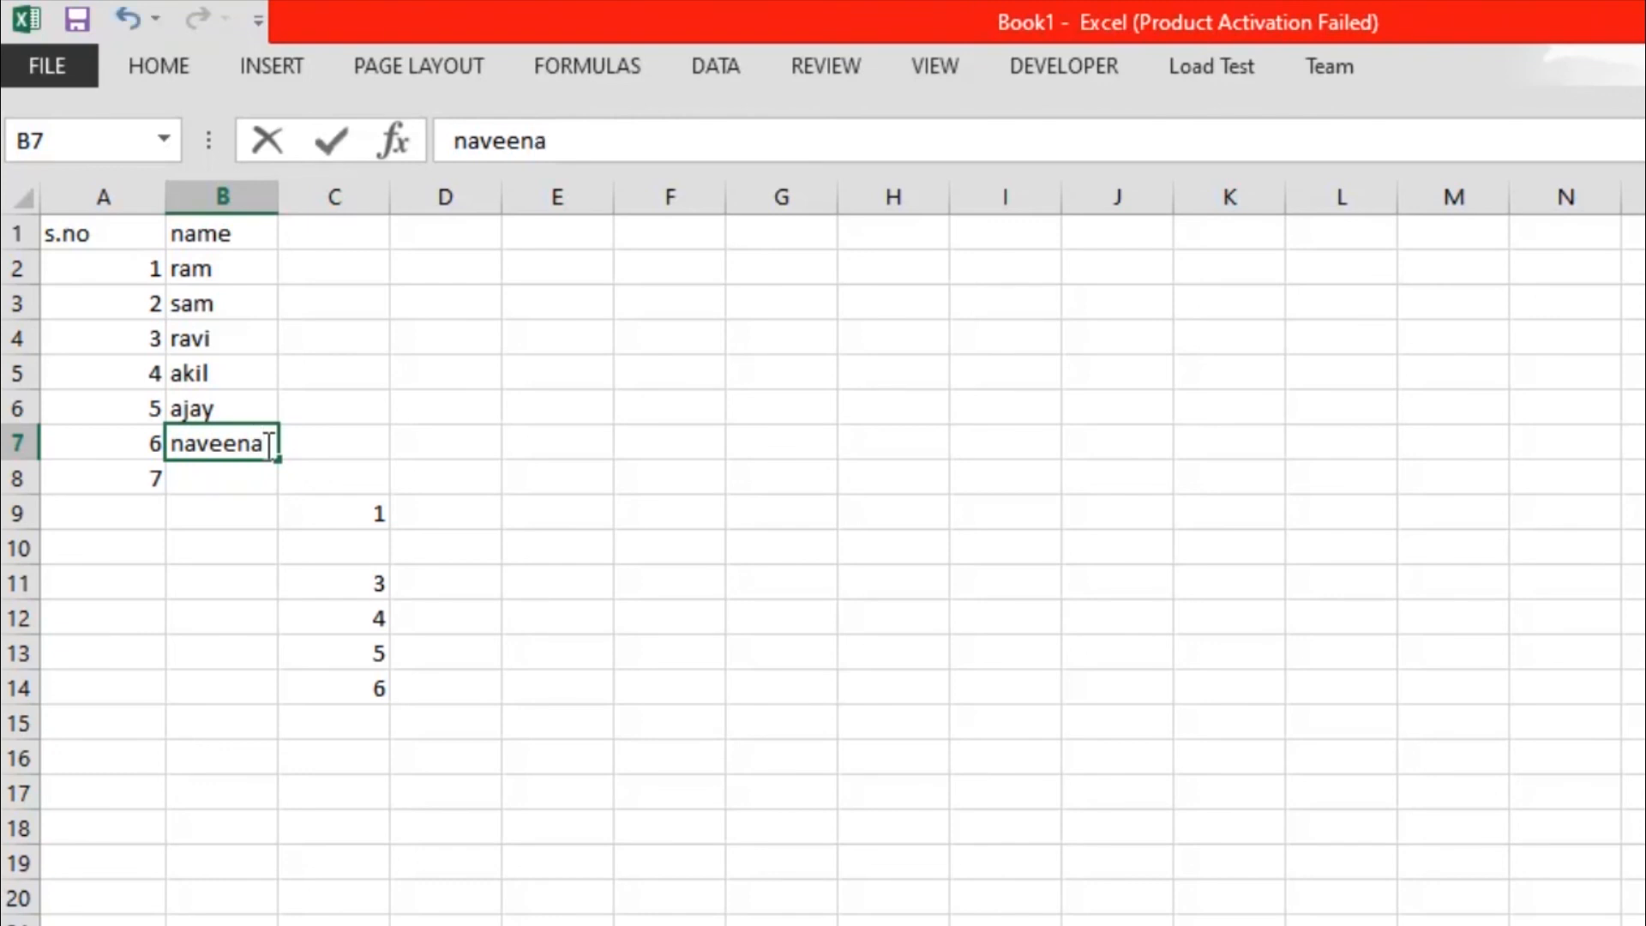
left_click(224, 485)
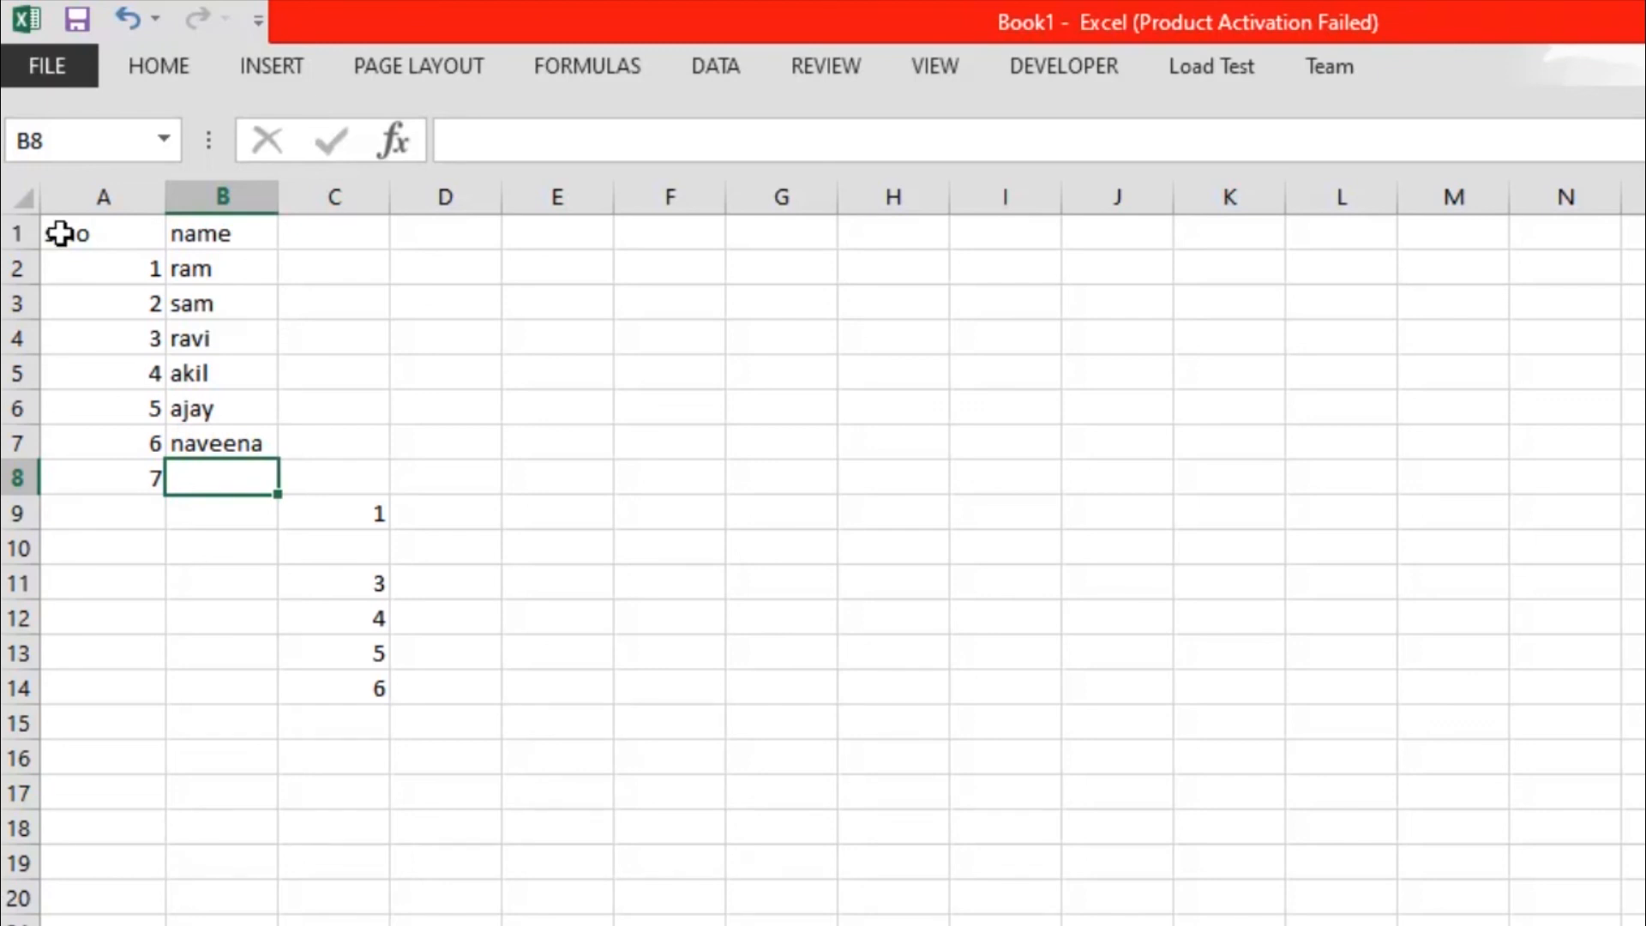
Step: Copy the list range A1:B7 and paste it starting at cell E3
left_click_drag(60, 232, 256, 443)
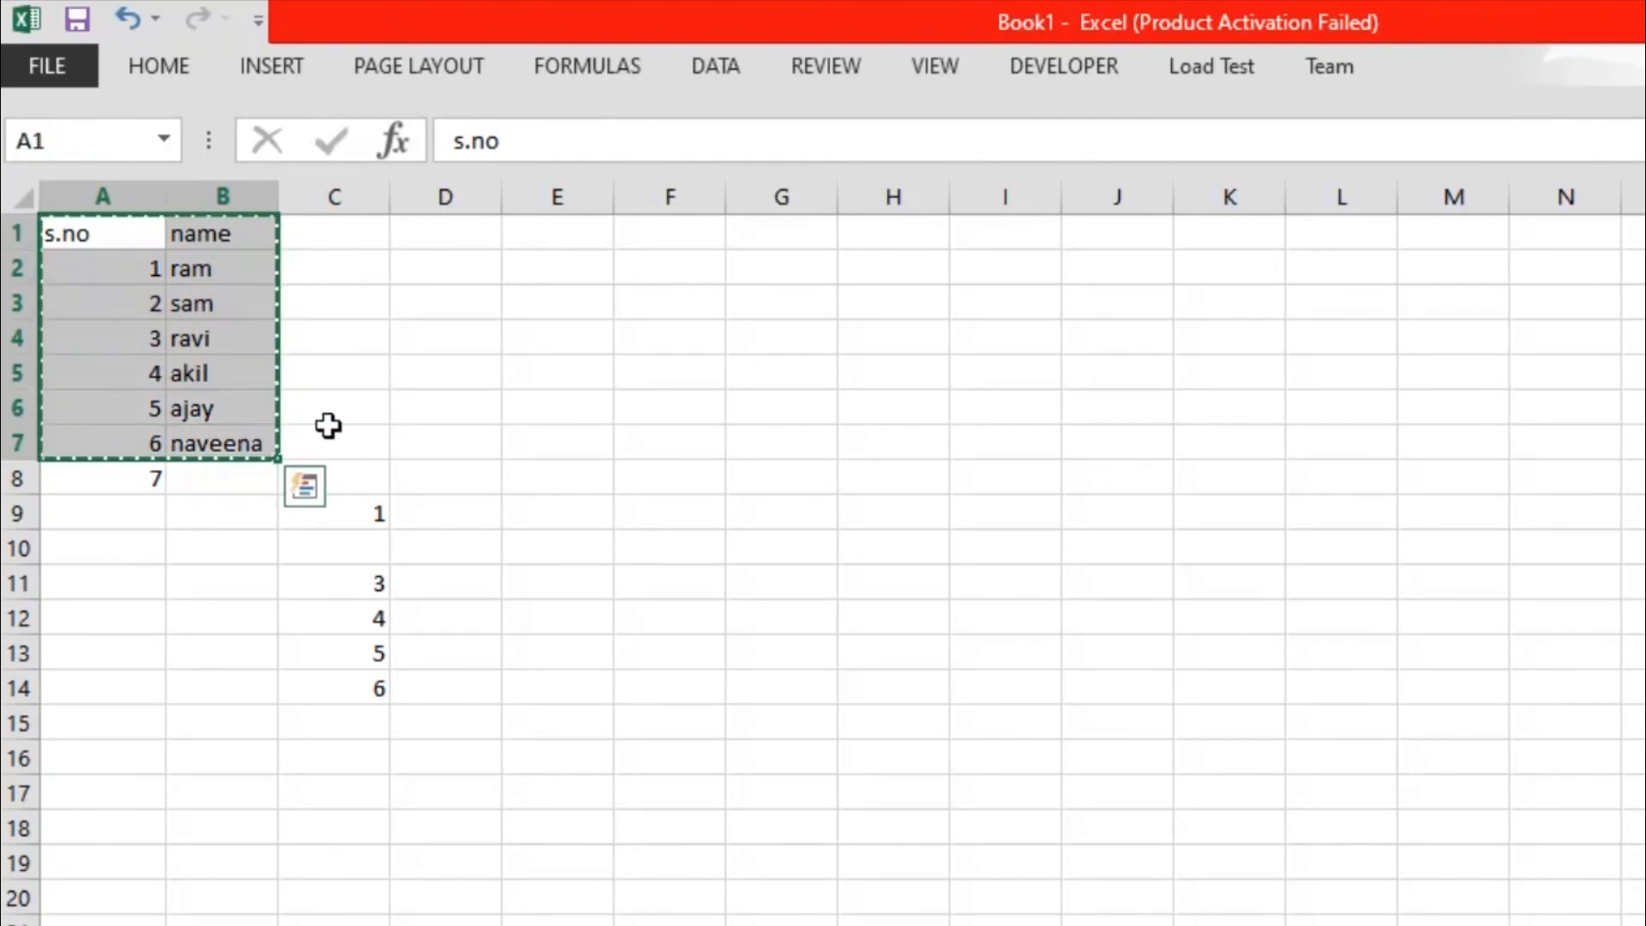
left_click(560, 305)
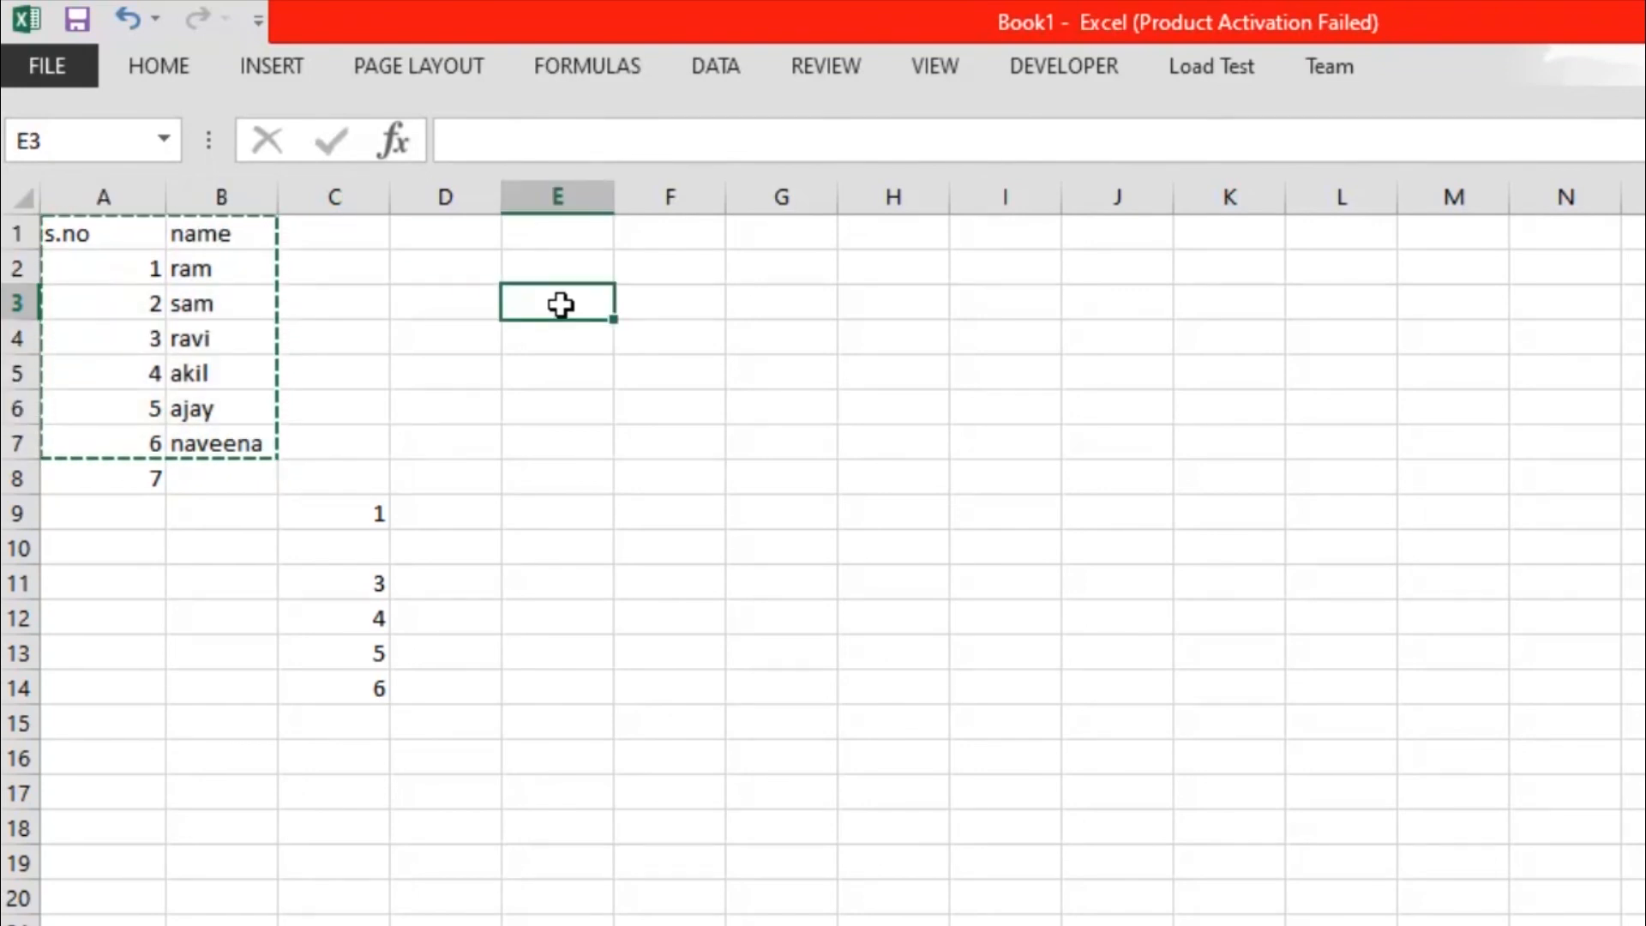
key("ctrl+v")
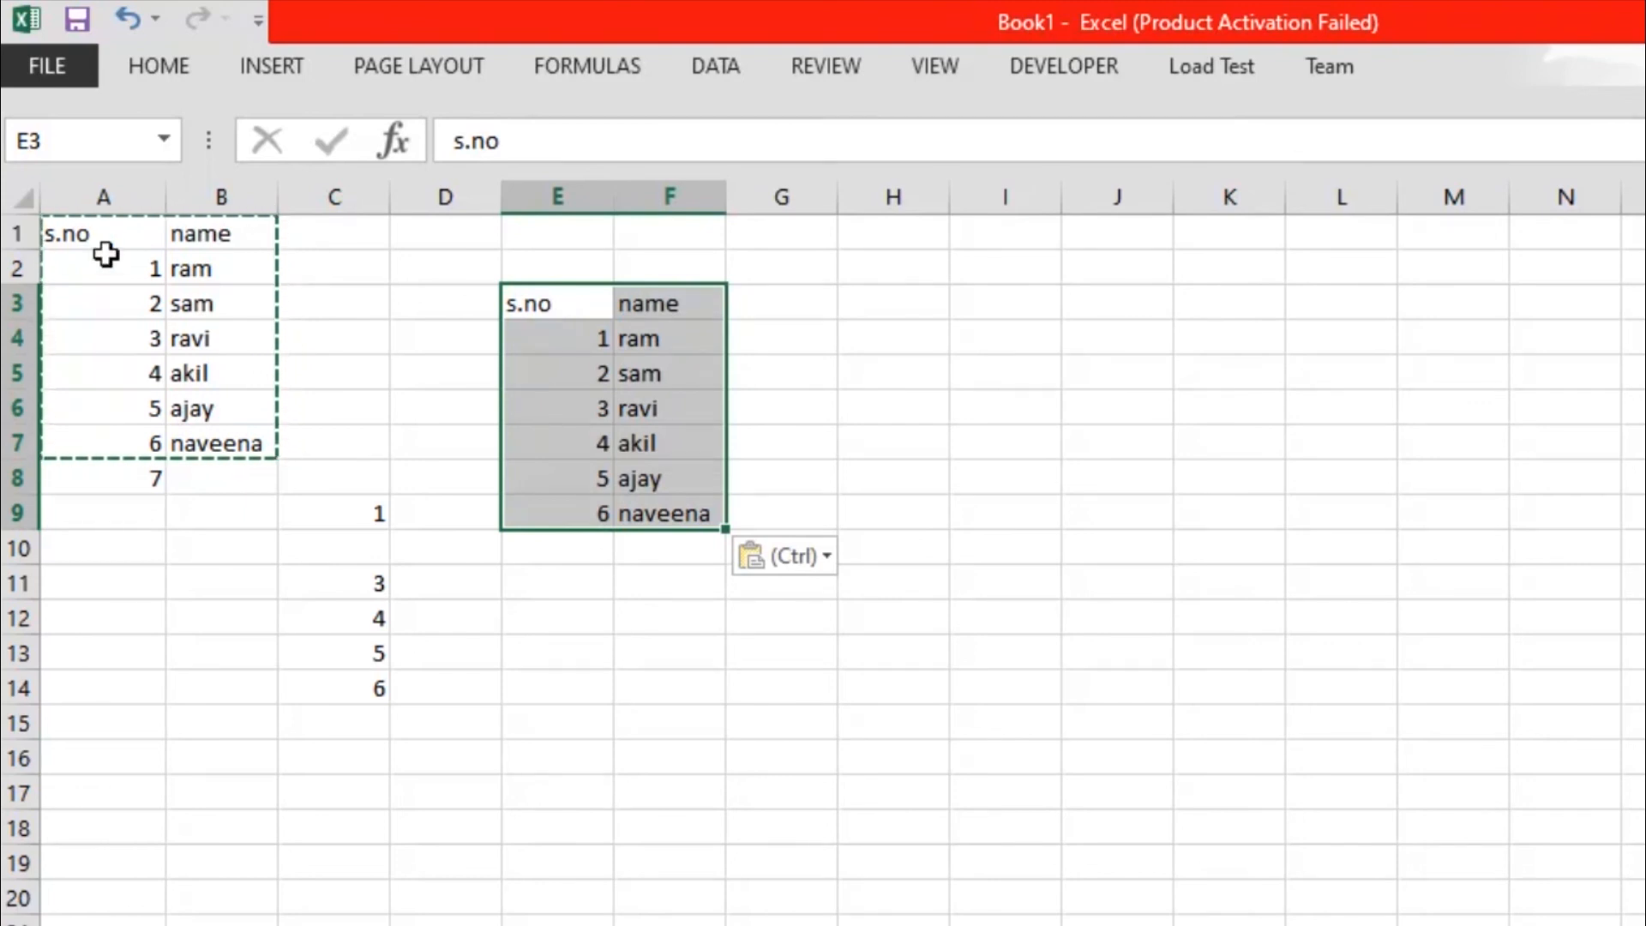
key("Escape")
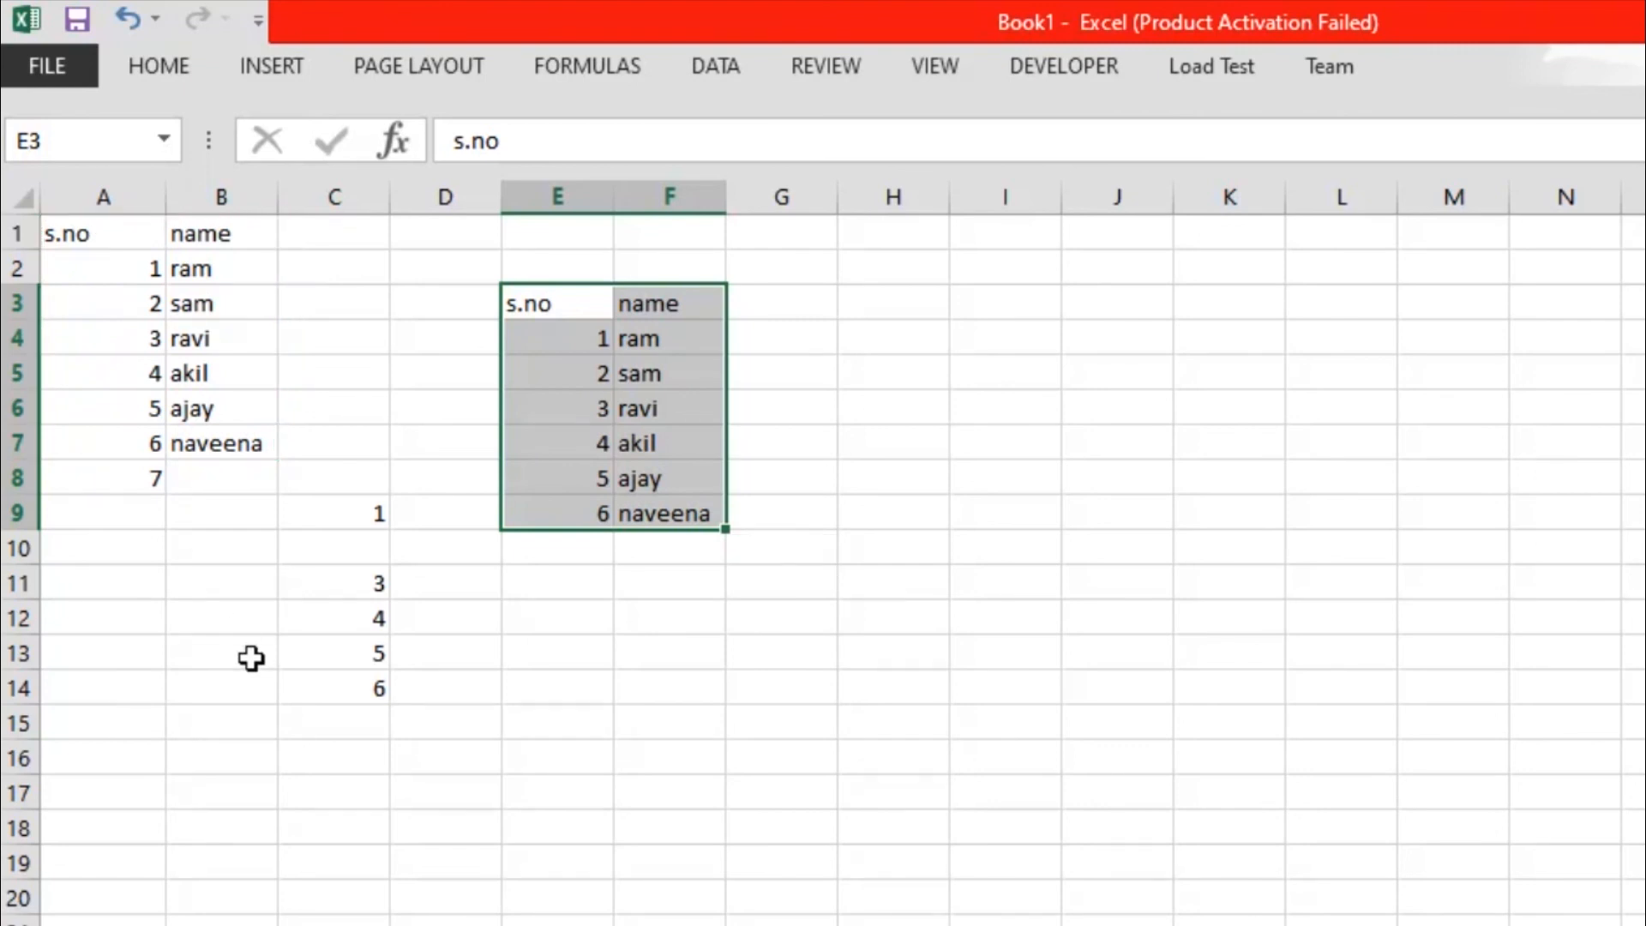
left_click(252, 657)
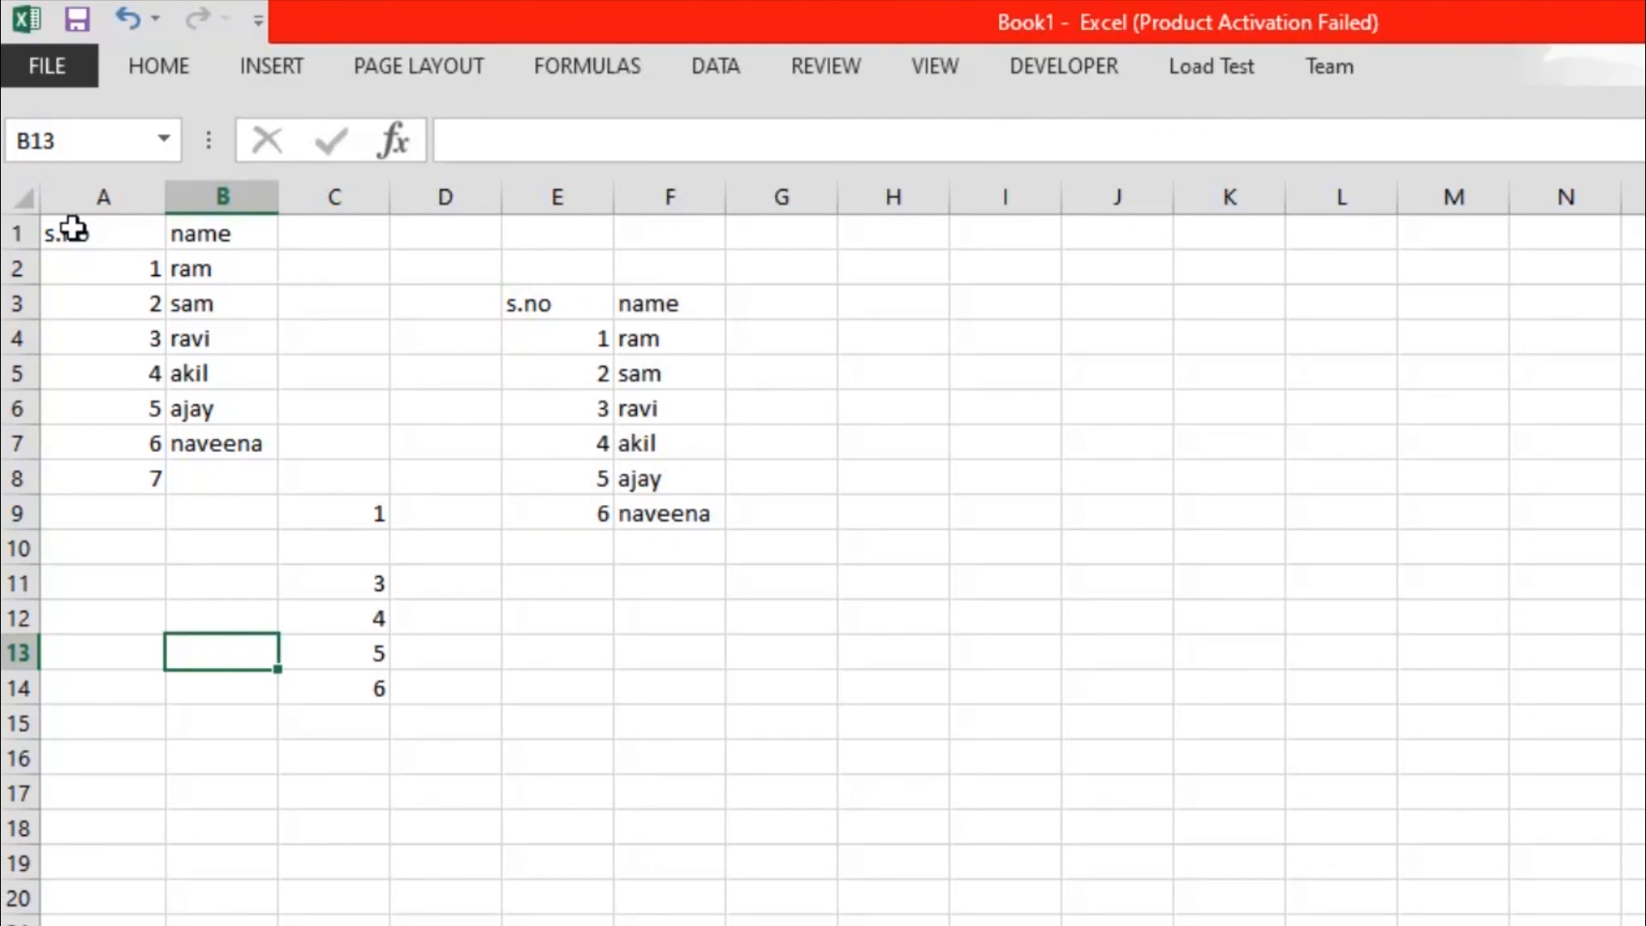
Step: Cut the original list range A1:B7 and paste it starting at cell A11
left_click(41, 228)
left_click_drag(64, 229, 231, 430)
key("ctrl+c")
left_click(99, 579)
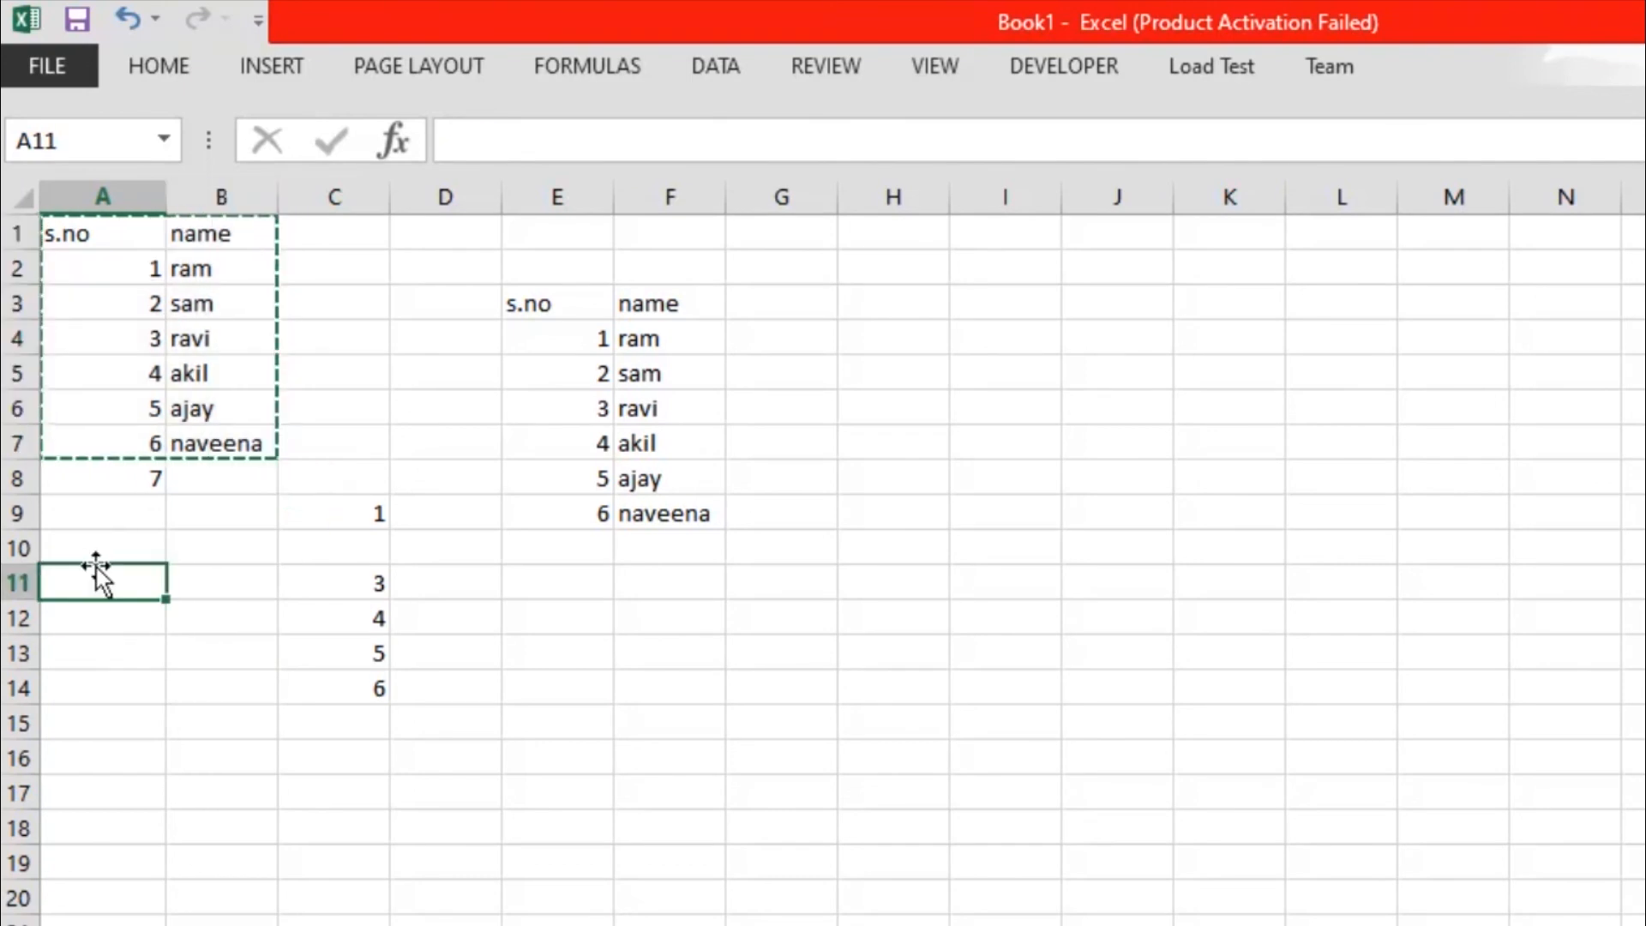
key("ctrl+v")
left_click(668, 791)
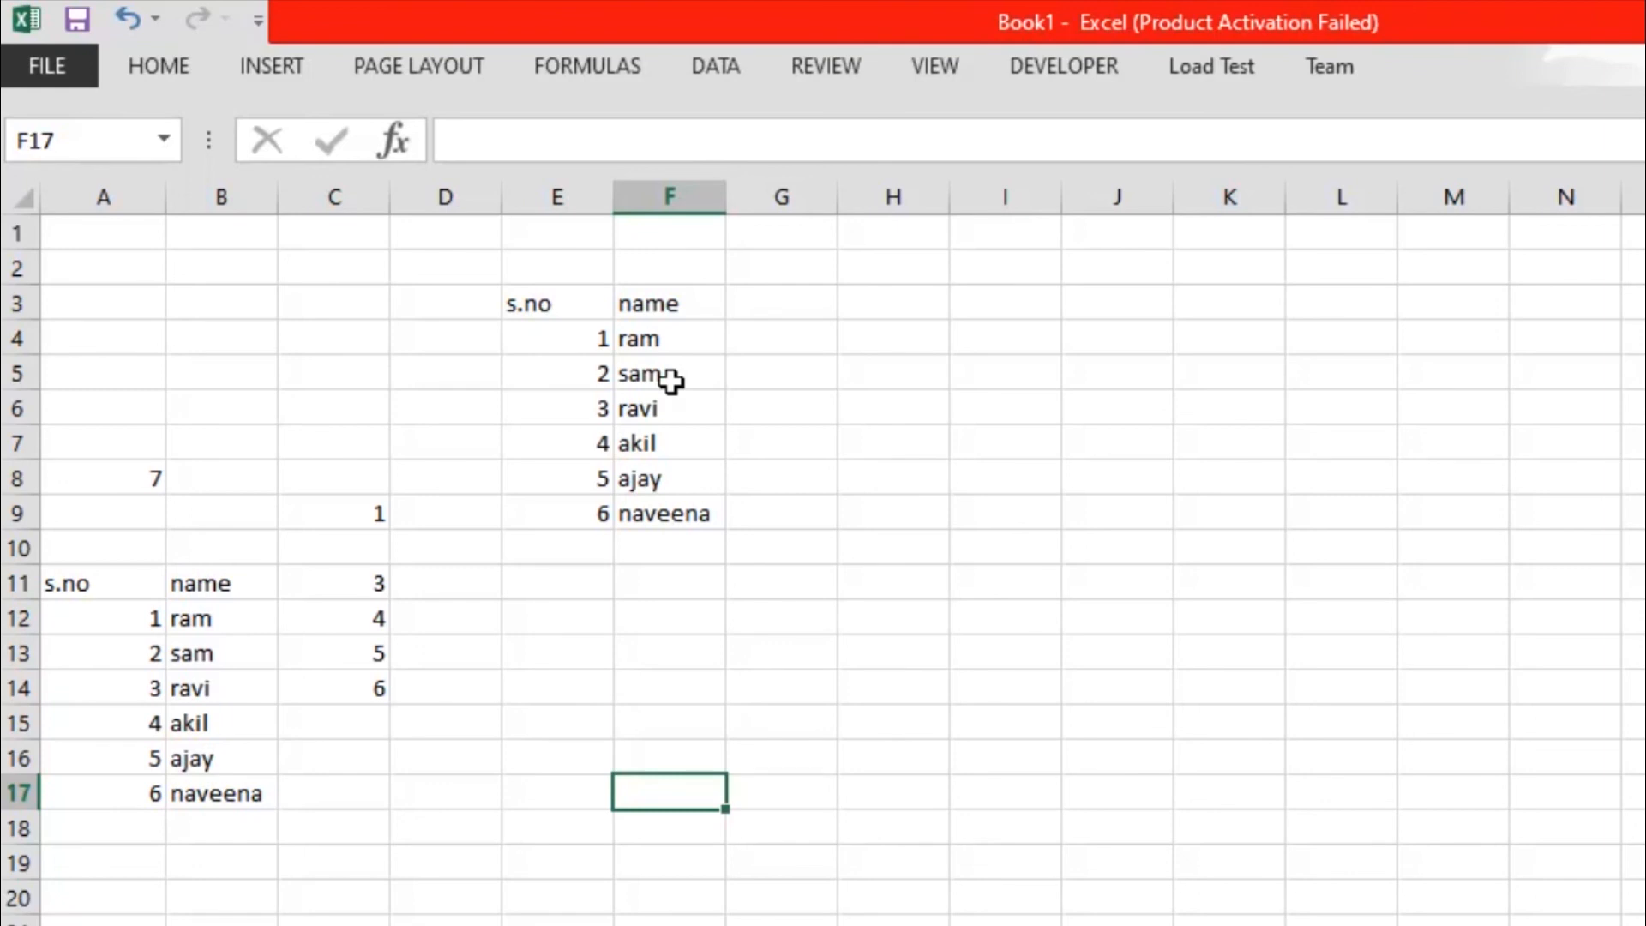
Step: Enter "age is 20" in cell G4 beside the copied list's first name and erase that text
left_click(760, 338)
type("age is 20")
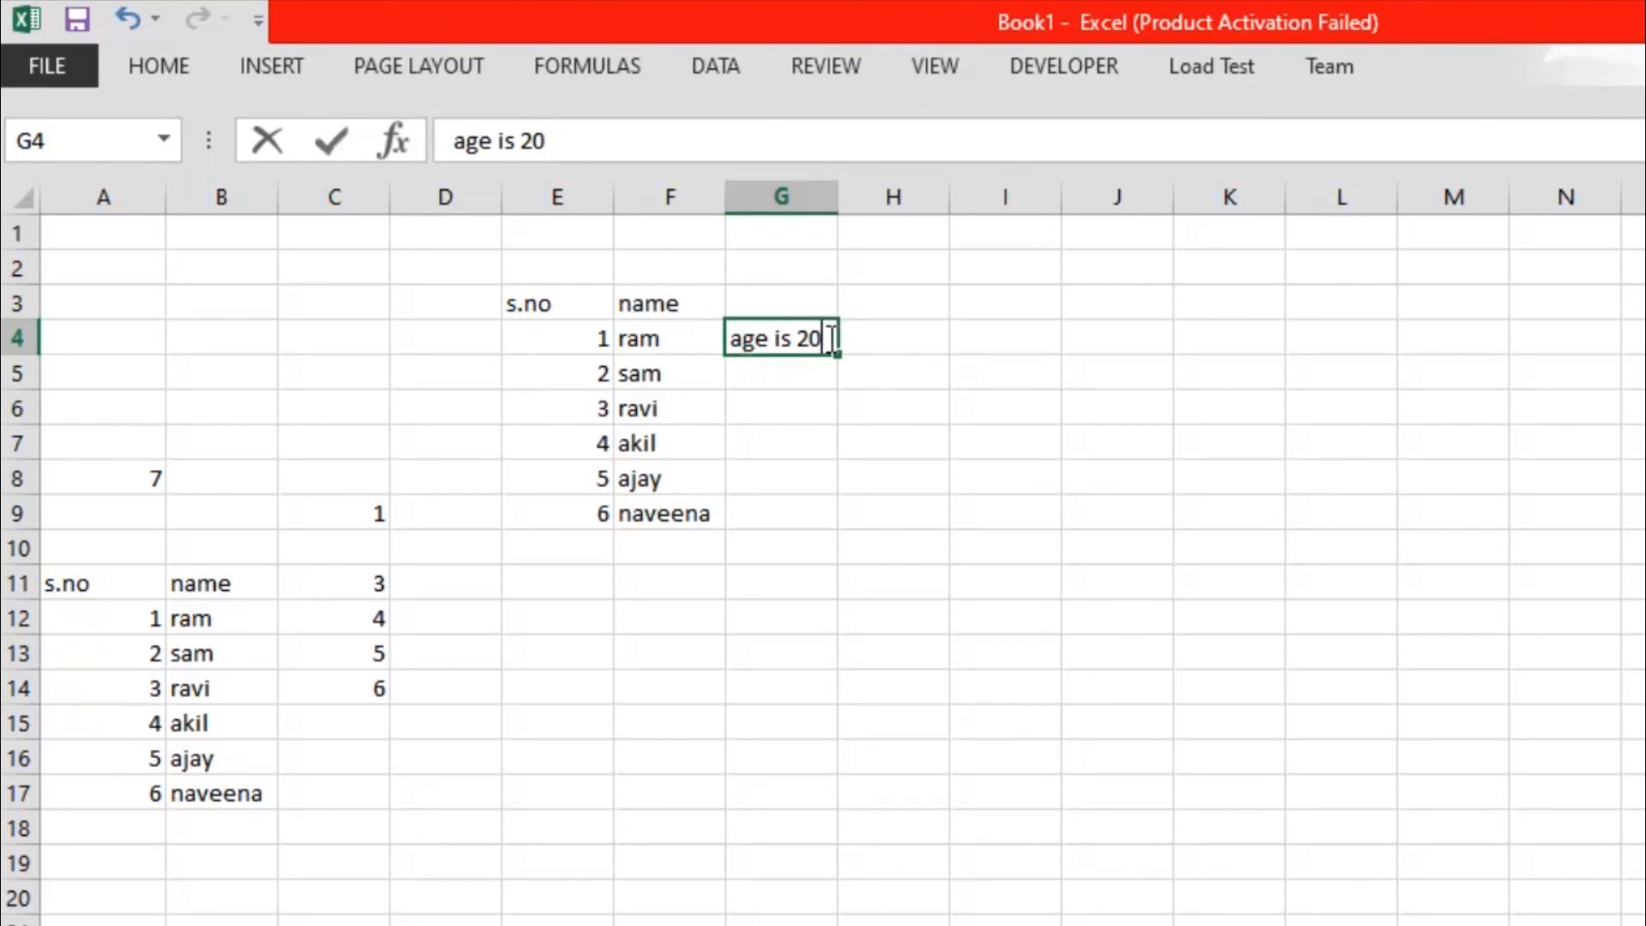
left_click_drag(828, 338, 734, 323)
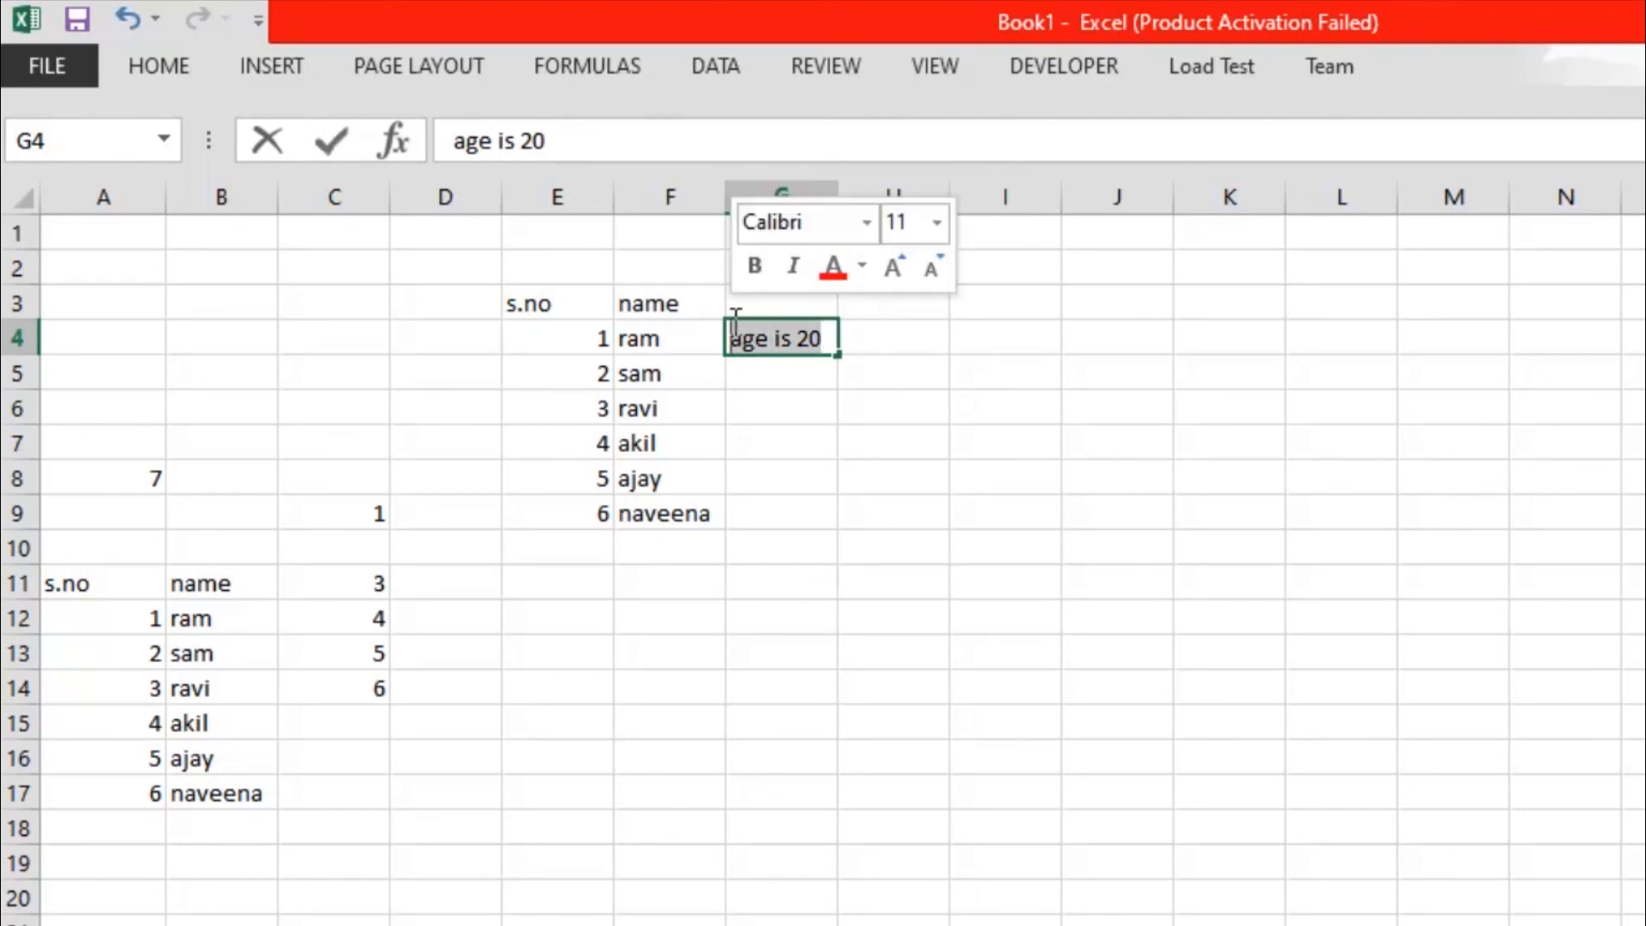
key("BackSpace")
left_click(683, 337)
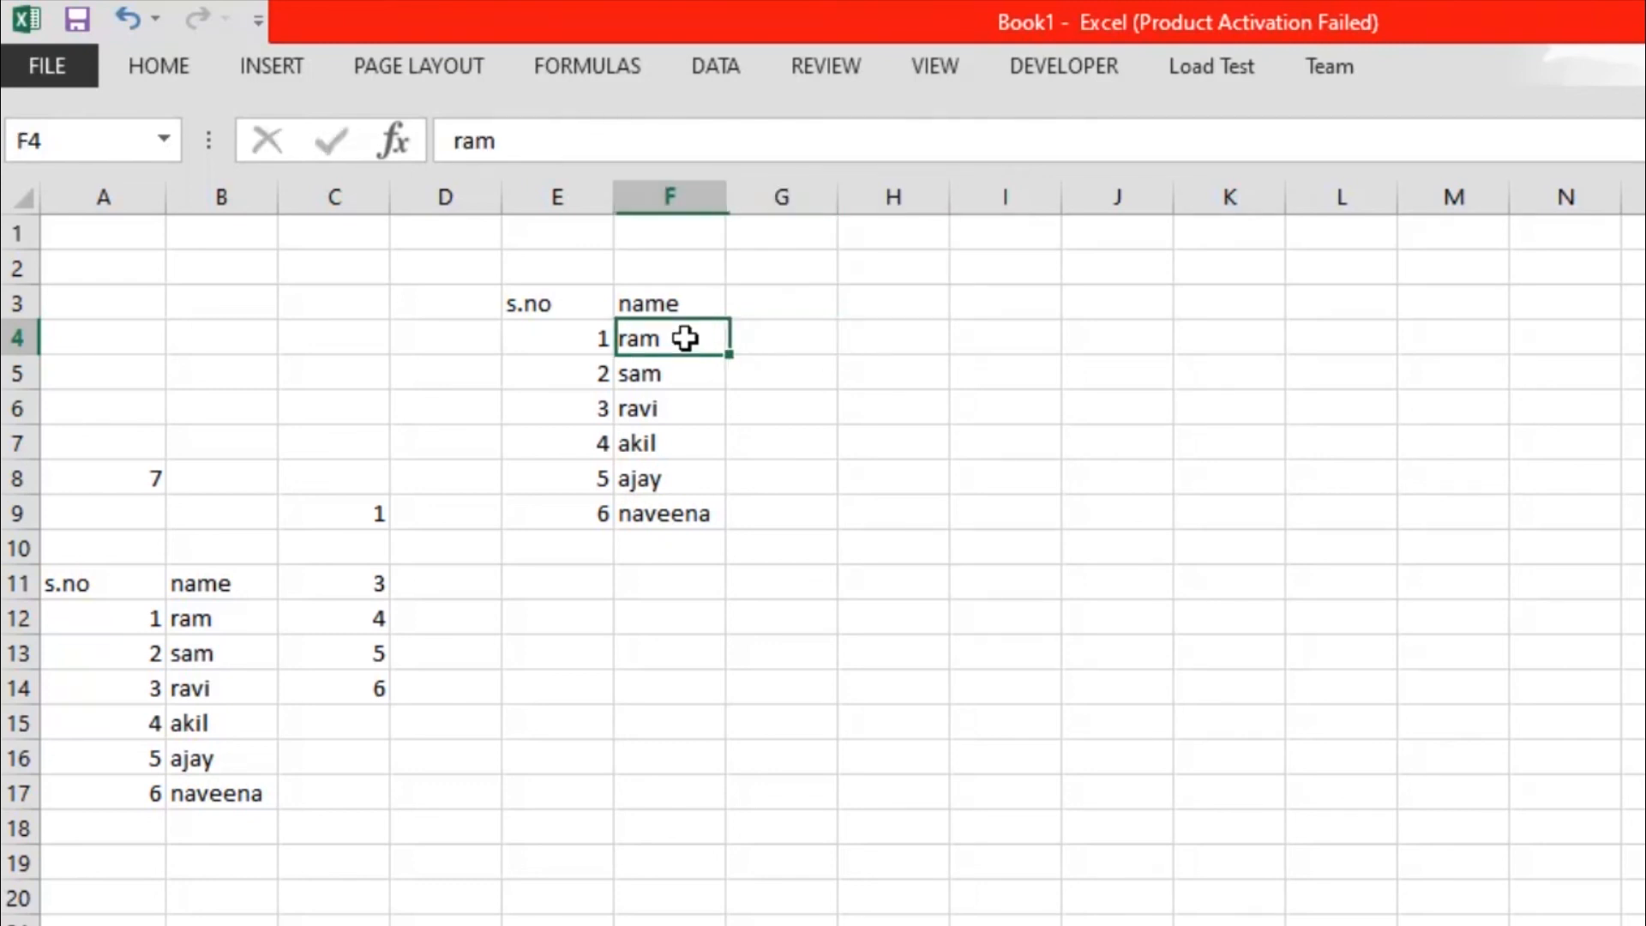
Step: Insert a comment reading "age is 20" on cell F4, the first name in the copied list
right_click(699, 342)
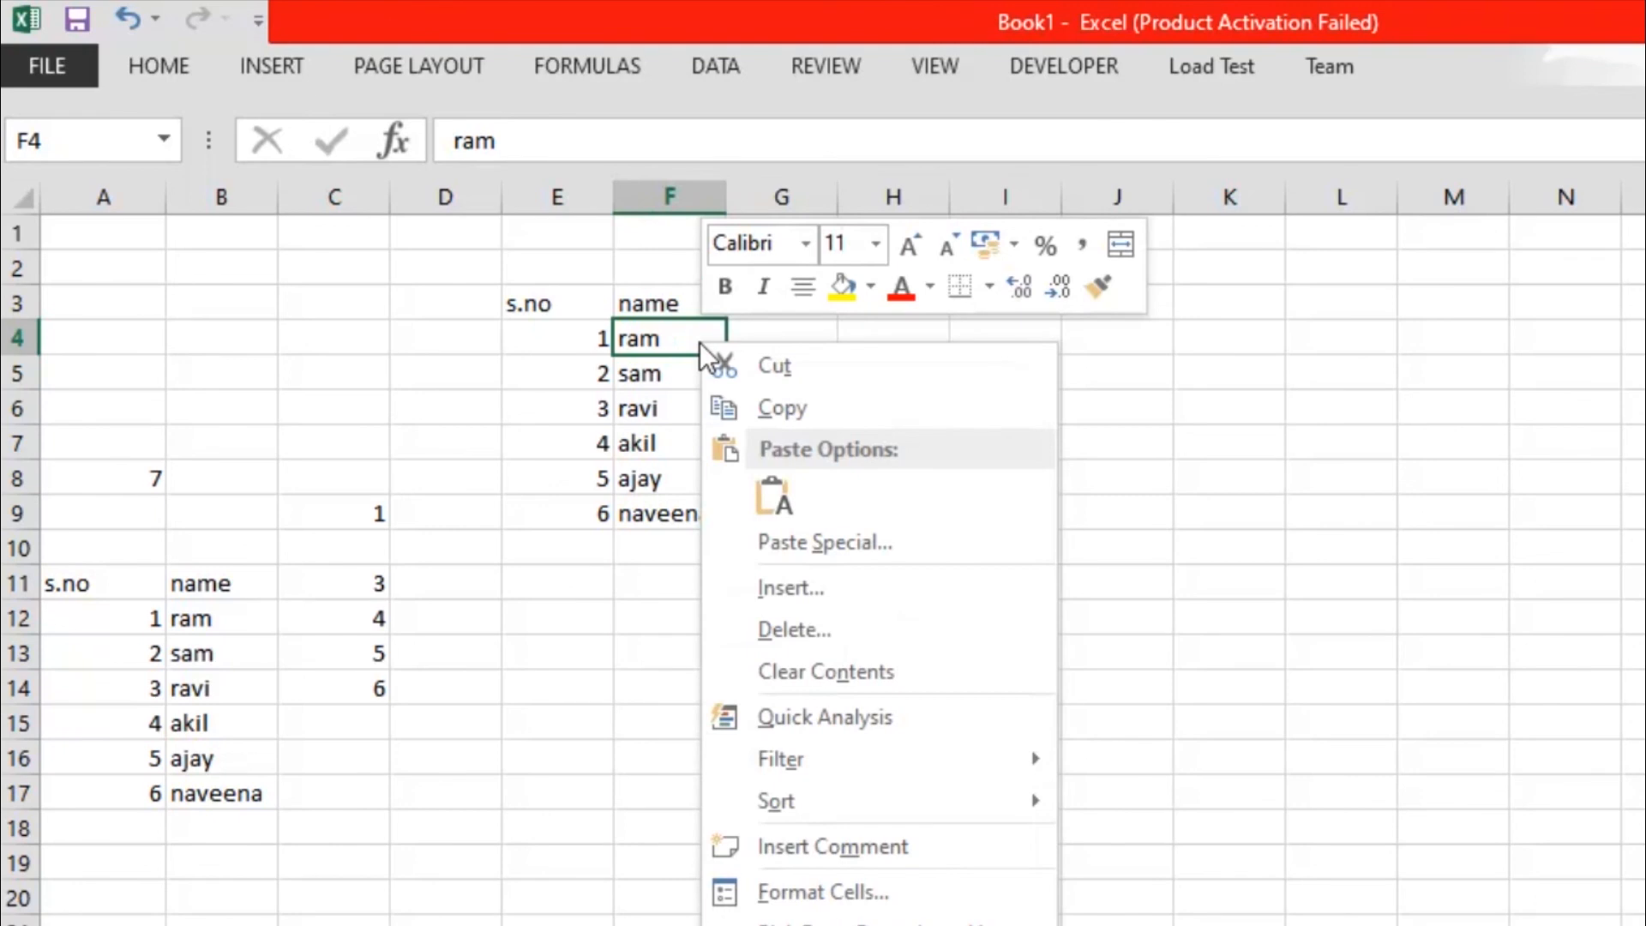
left_click(835, 848)
key("ctrl+v")
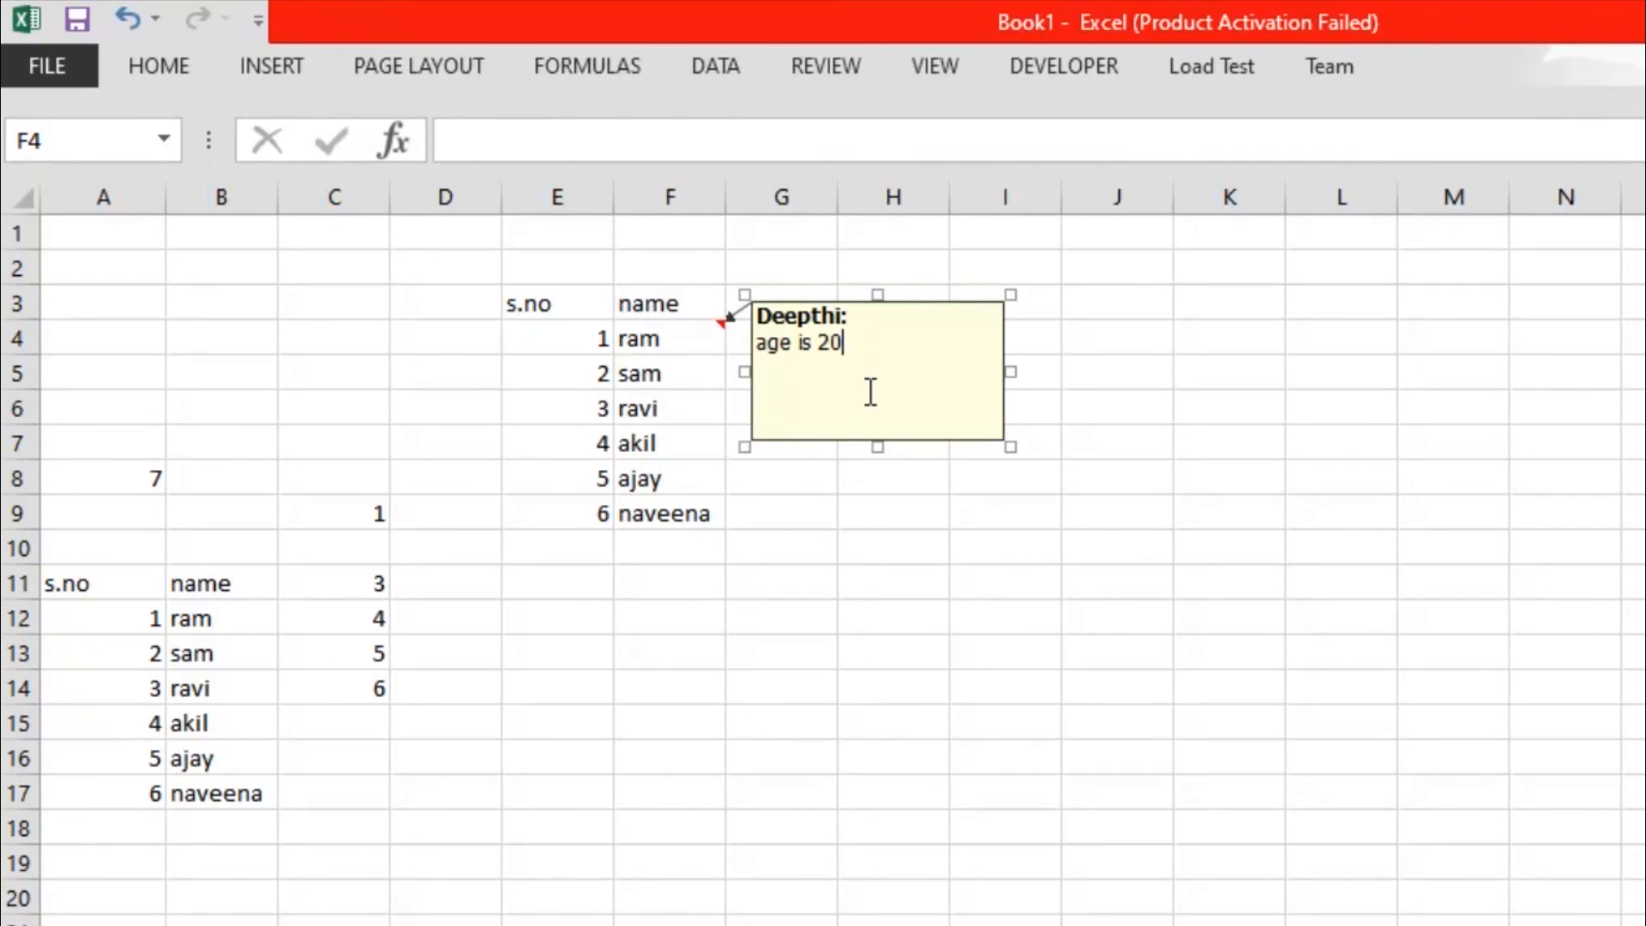
left_click(1353, 409)
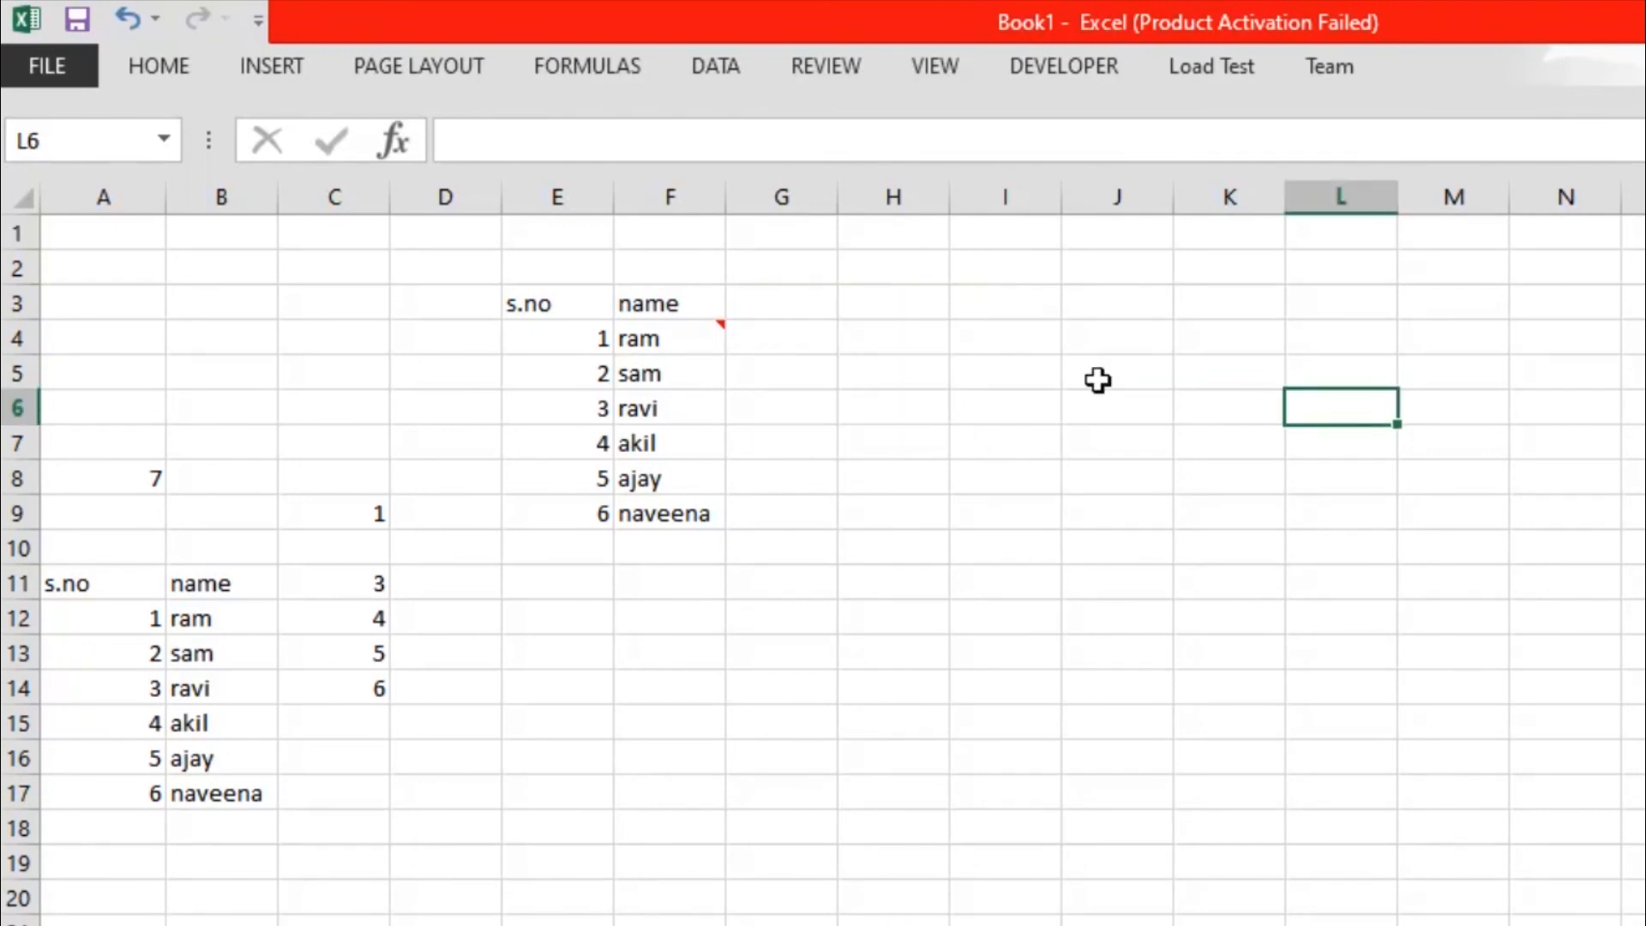
Step: View the comment on cell F4 and delete it, keeping the cell's name entry
mouse_move(678, 345)
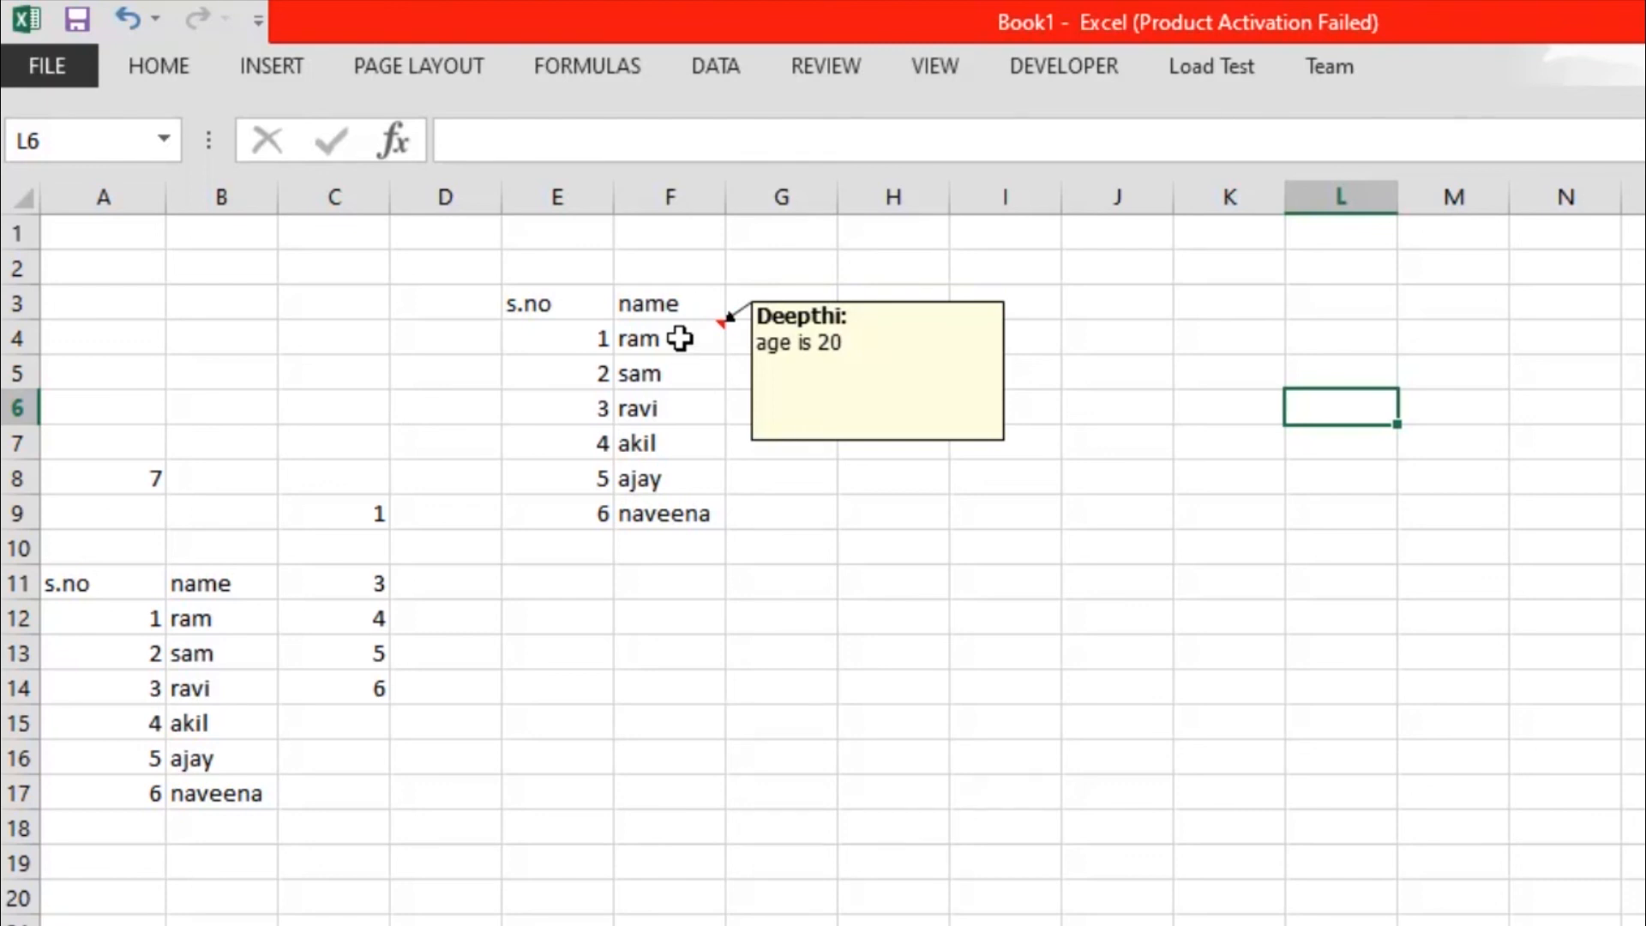
right_click(681, 338)
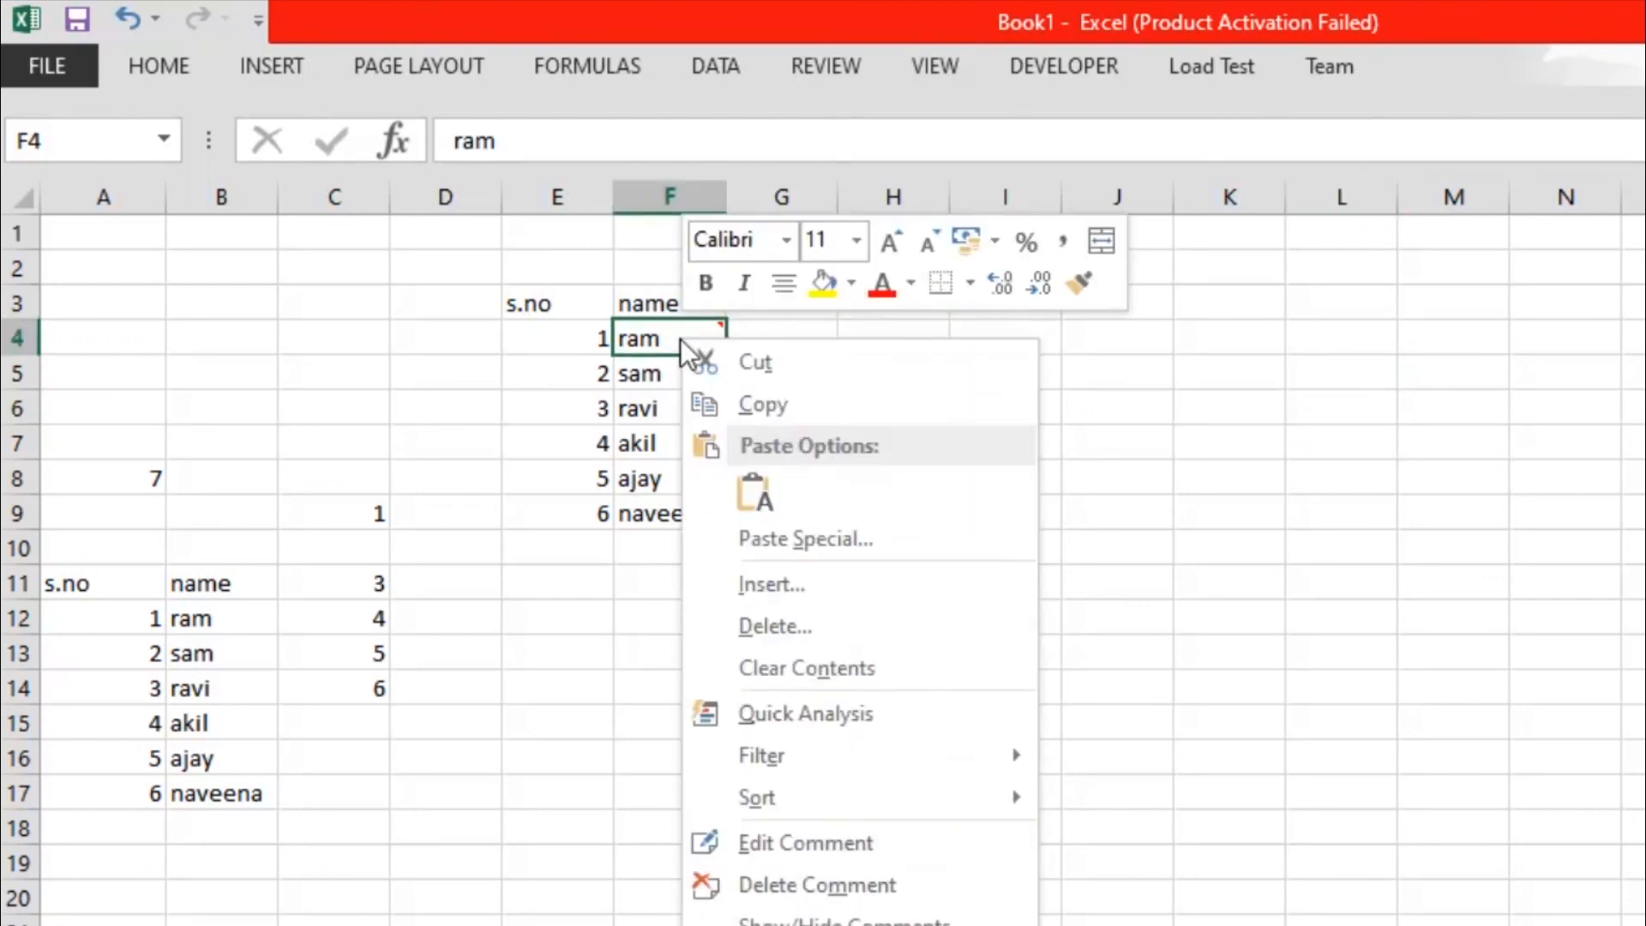
left_click(787, 884)
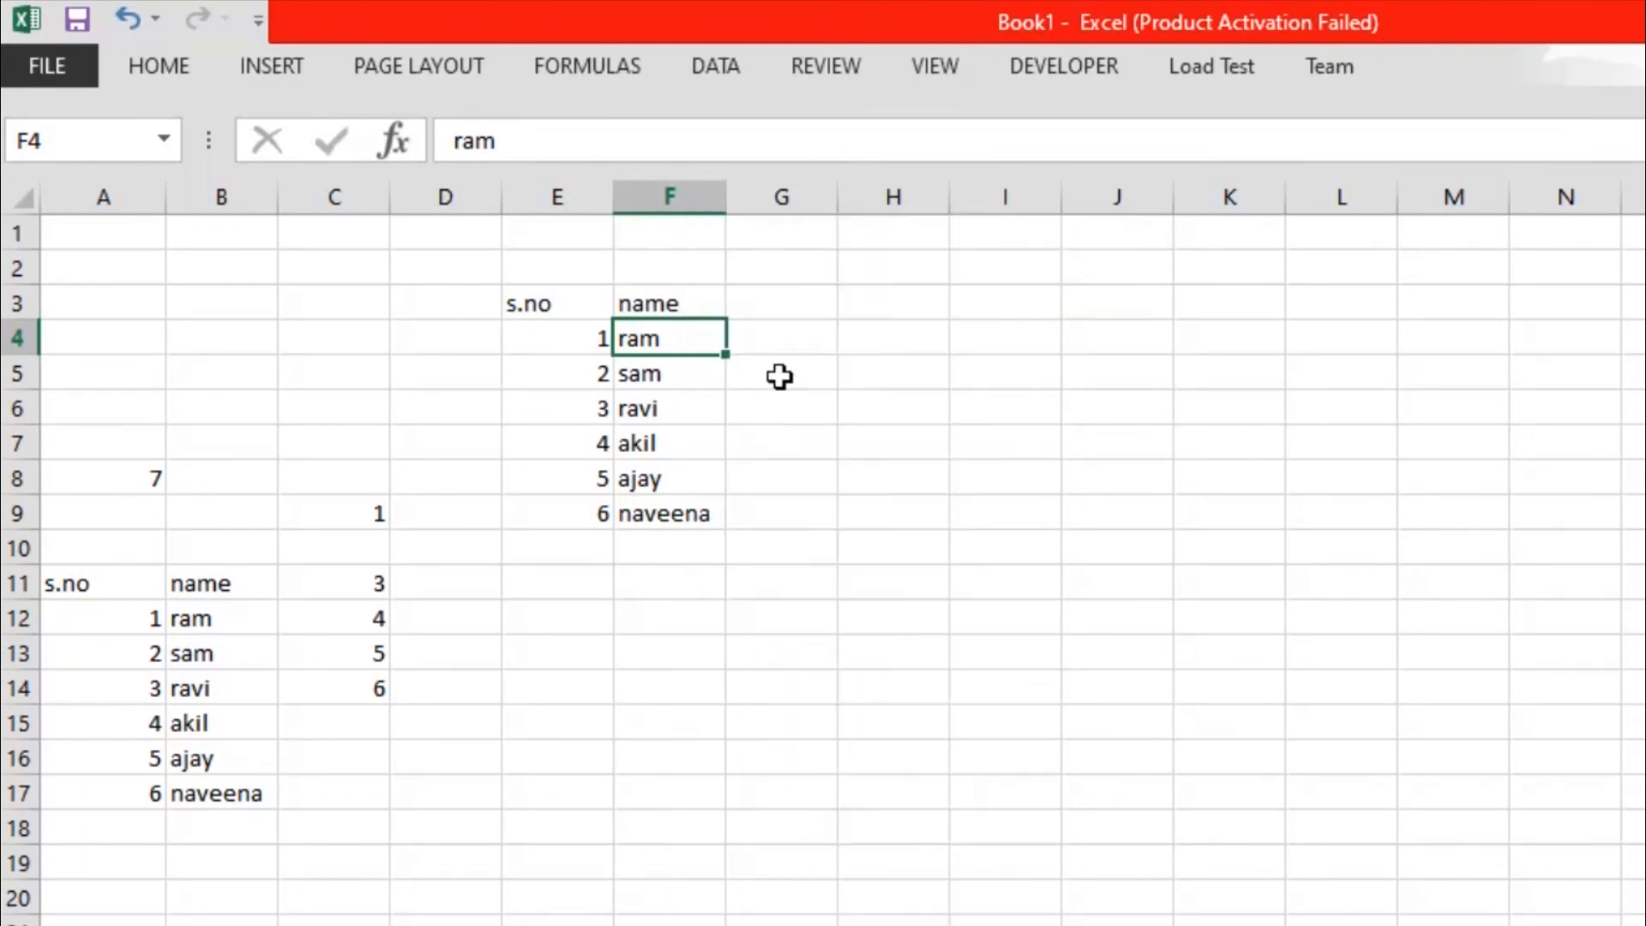